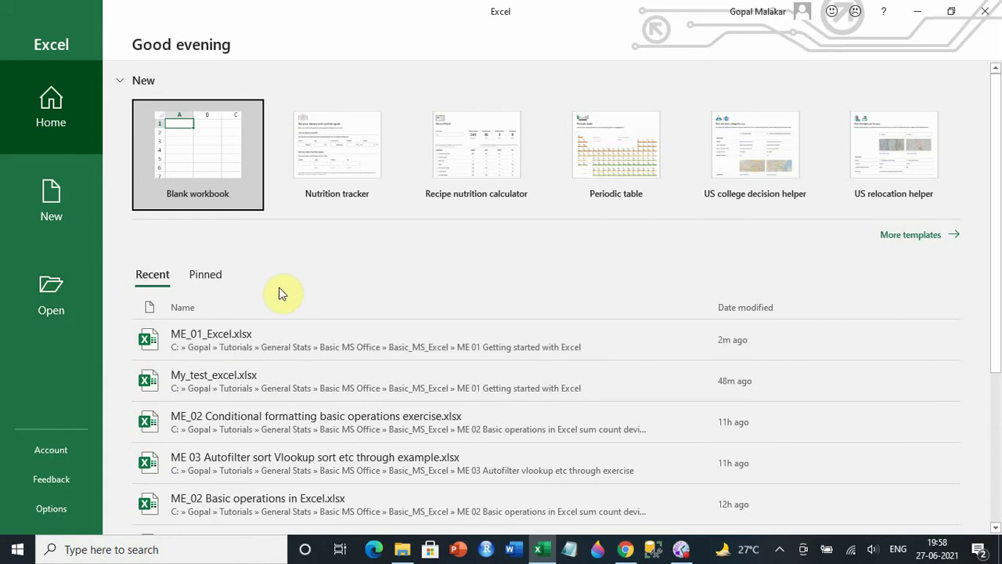
# Create a blank workbook and enter "This is my first excel" in cell F5
pyautogui.click(219, 169)
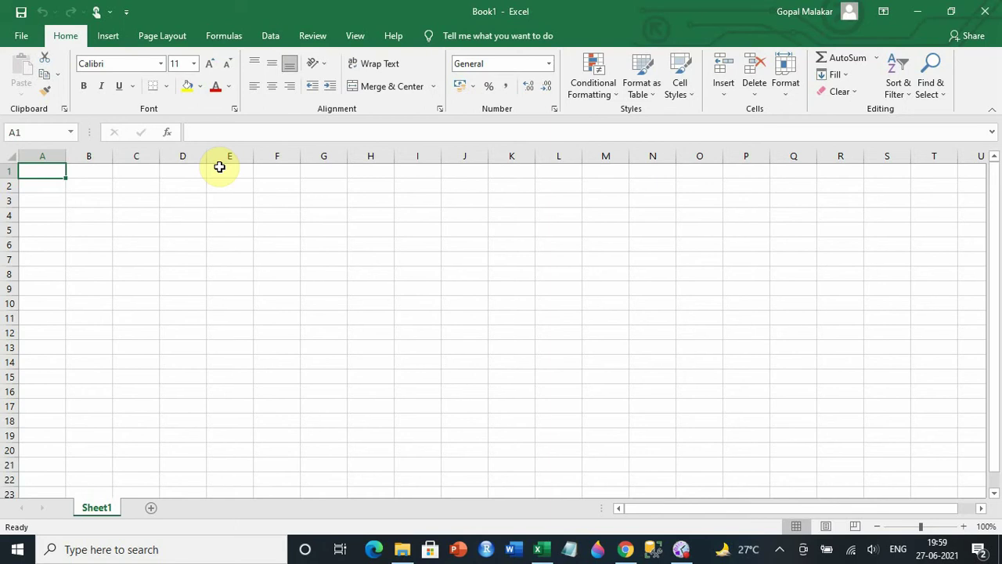
pyautogui.click(291, 227)
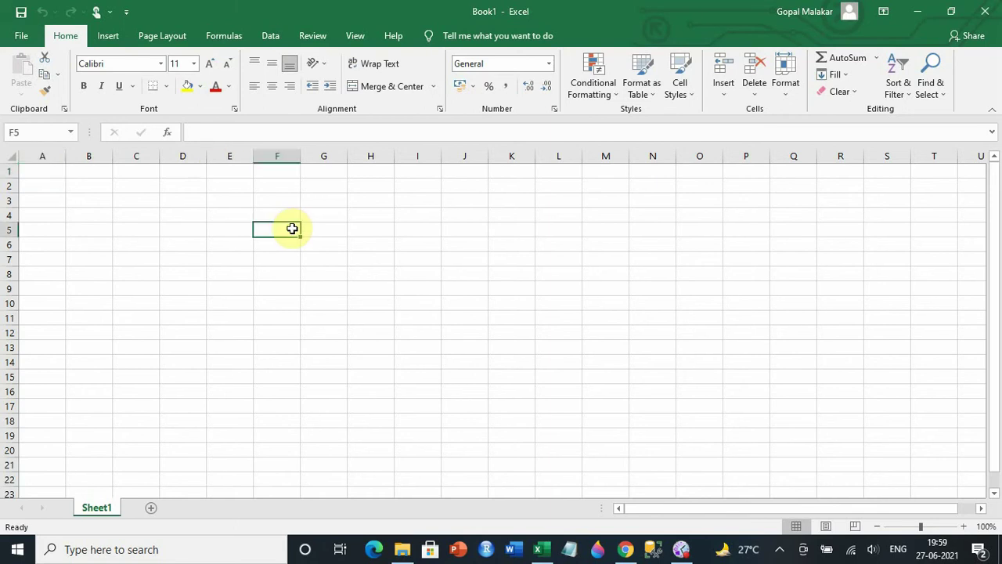
pyautogui.write('T')
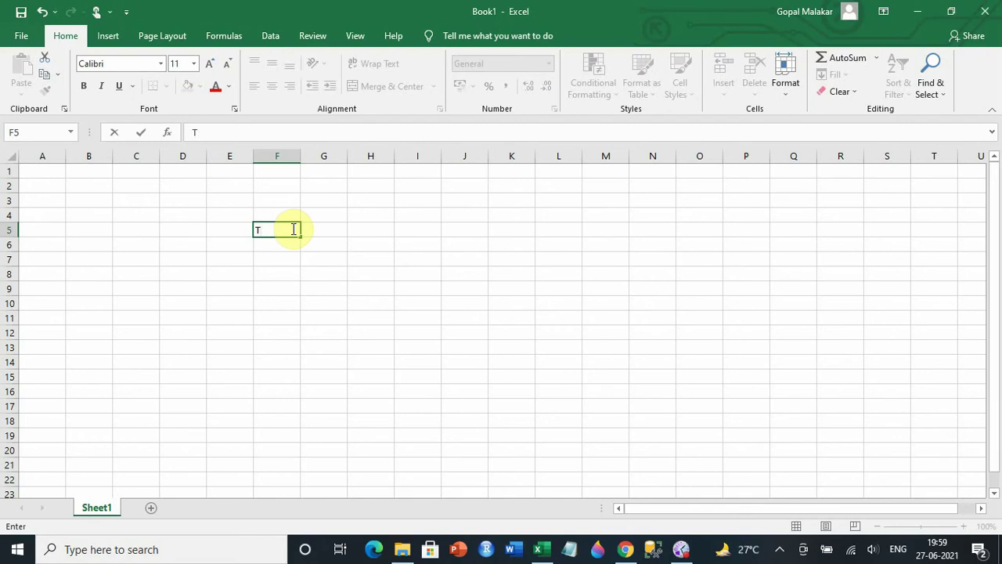
pyautogui.write('his is my first excel')
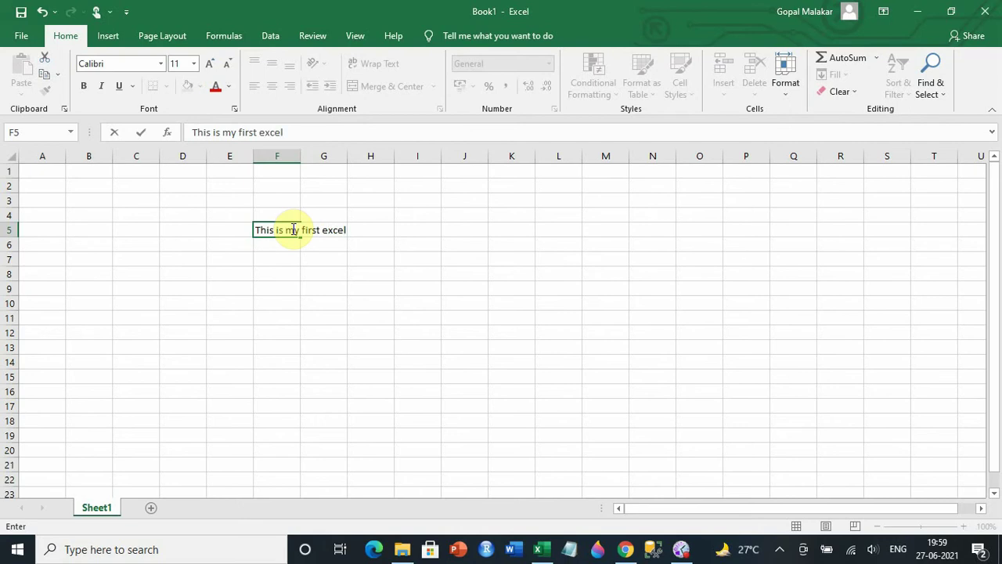
pyautogui.click(271, 303)
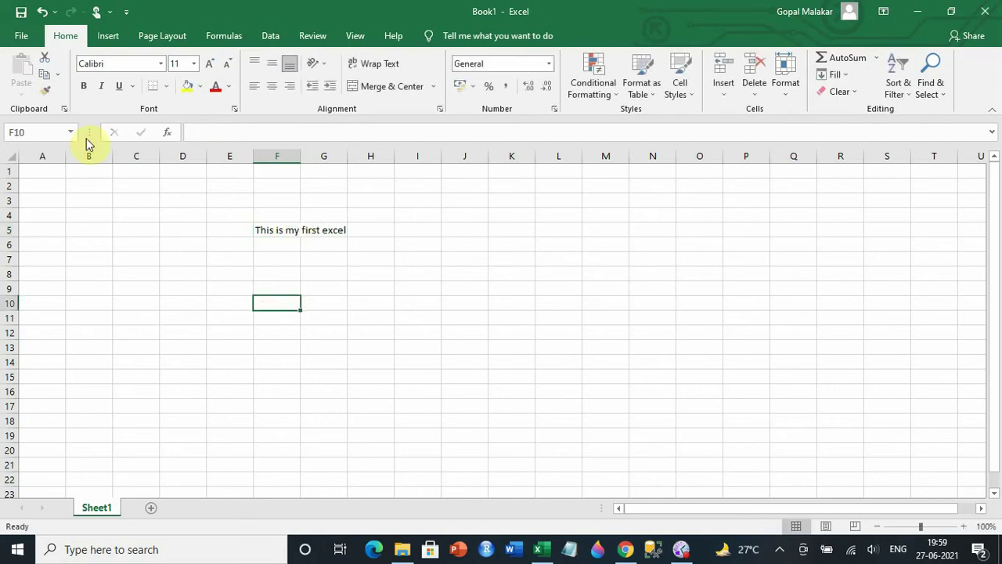
# Start saving the new workbook under a new name by browsing for a storage location
pyautogui.click(23, 39)
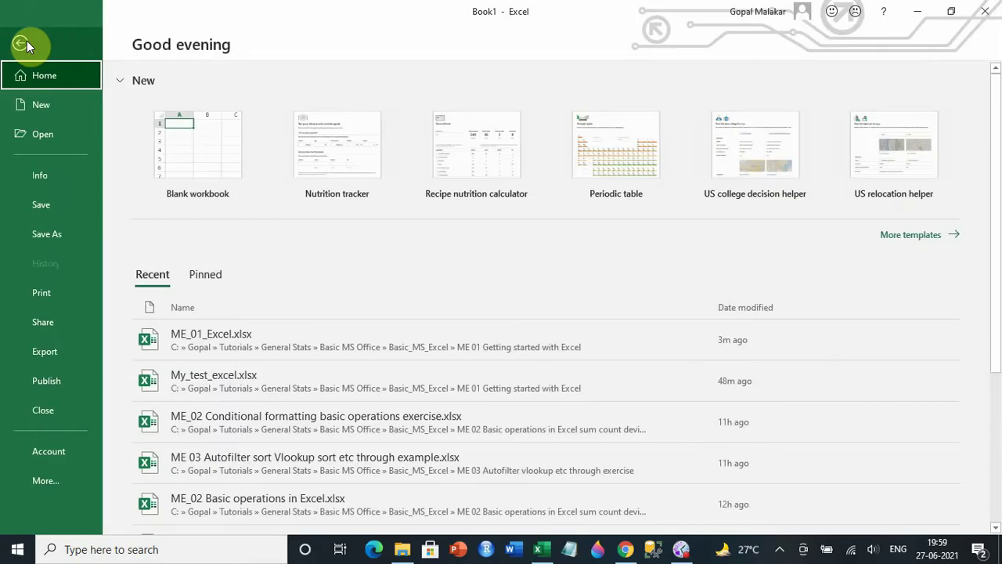
pyautogui.click(74, 234)
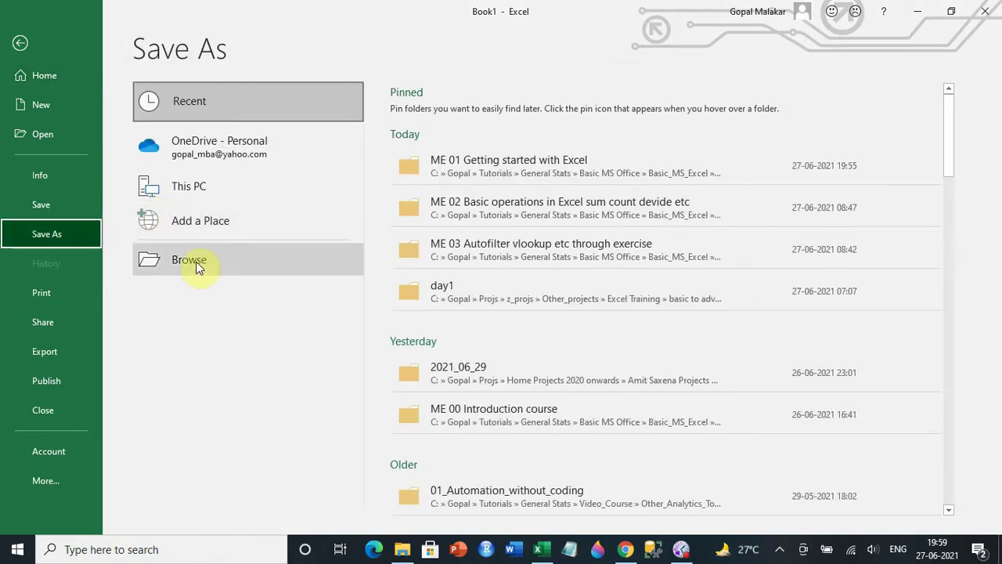
pyautogui.click(195, 266)
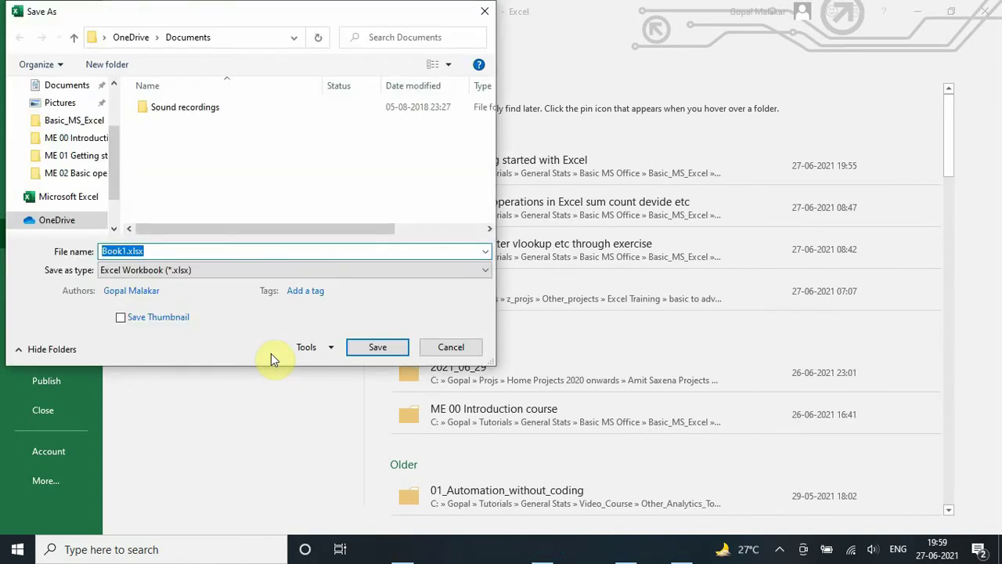
pyautogui.click(296, 37)
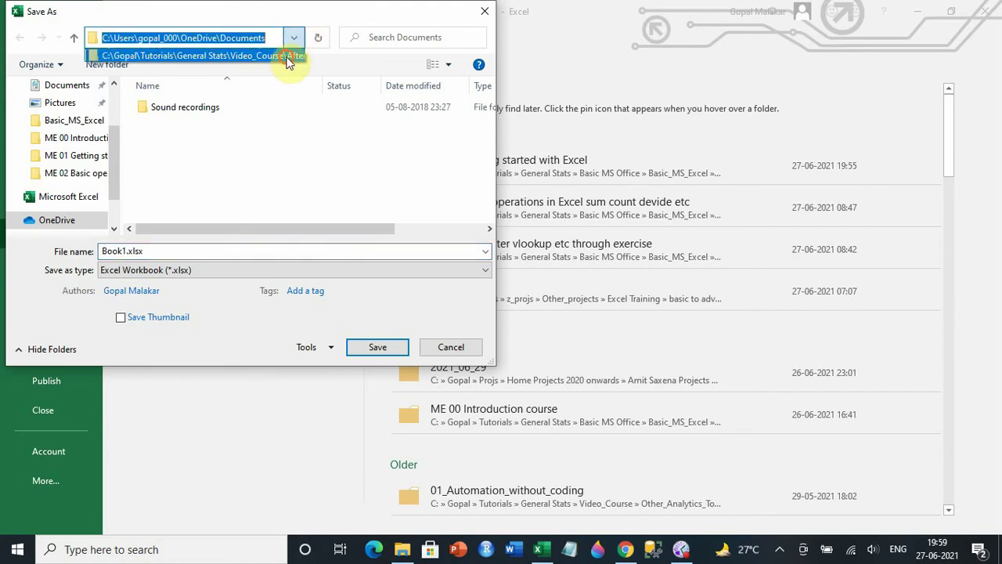
pyautogui.click(288, 56)
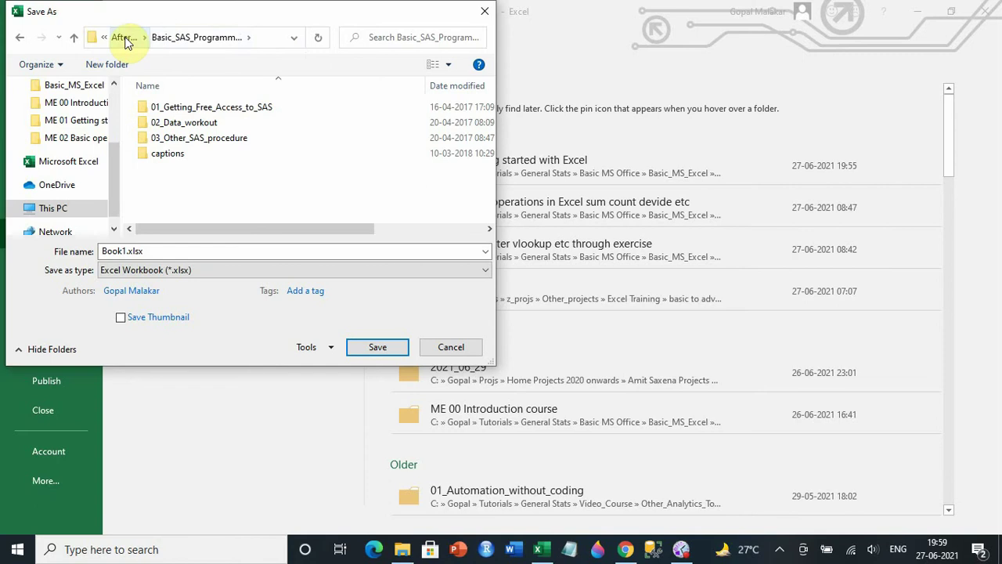
pyautogui.click(128, 40)
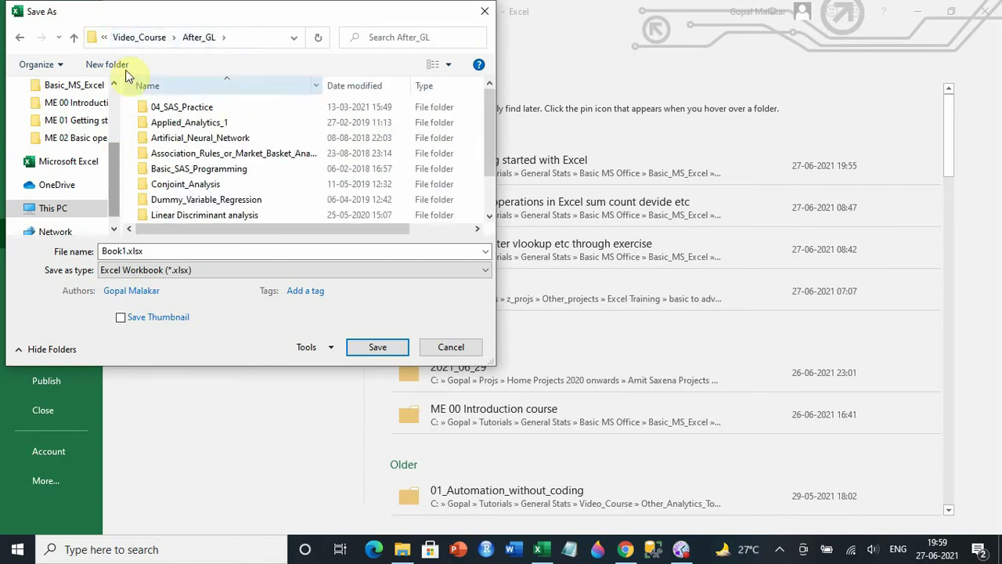
pyautogui.click(299, 43)
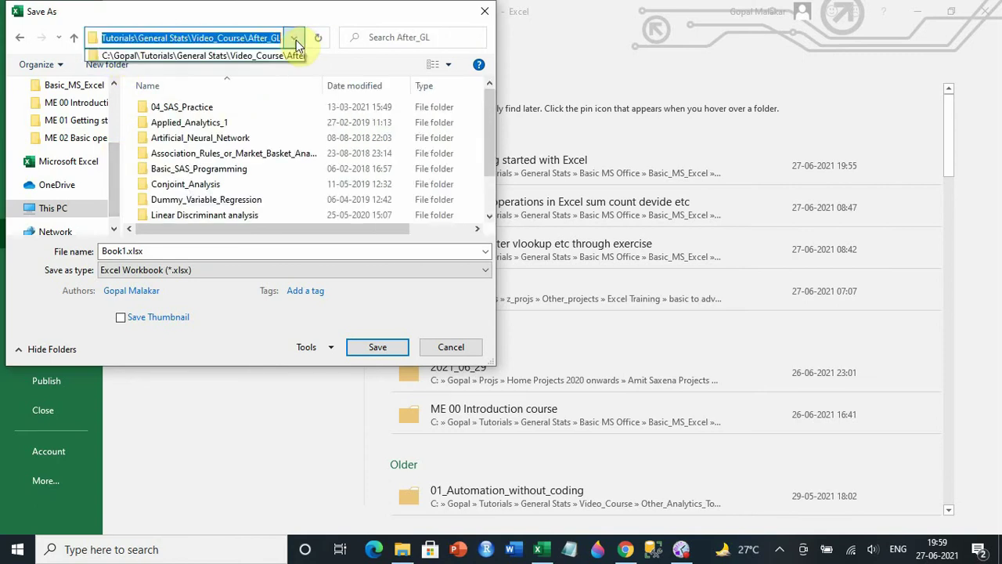
pyautogui.click(296, 44)
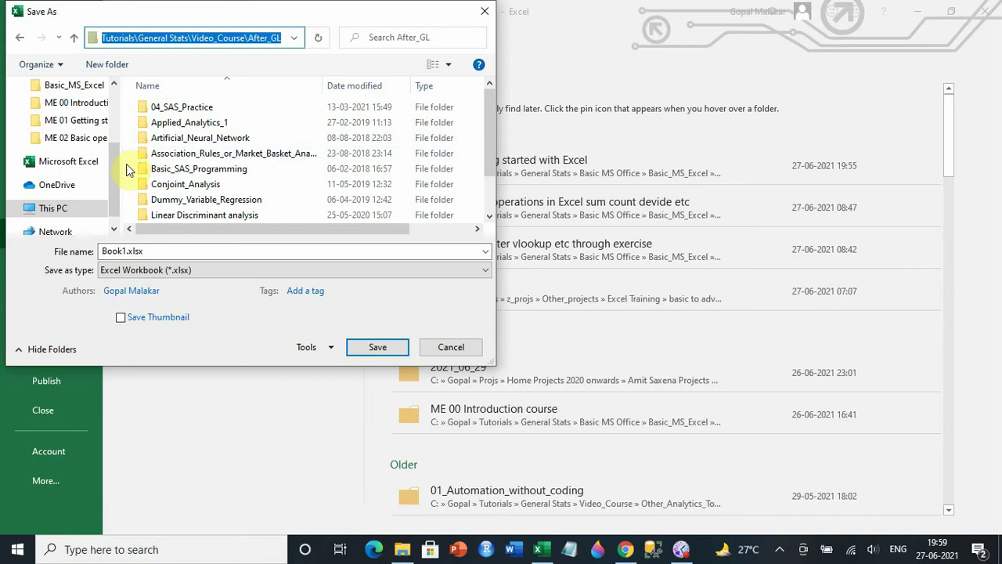
# Choose the "ME 01 Getting started with Excel" folder as the save location and widen the save dialog
pyautogui.moveTo(116, 162); pyautogui.dragTo(110, 134)
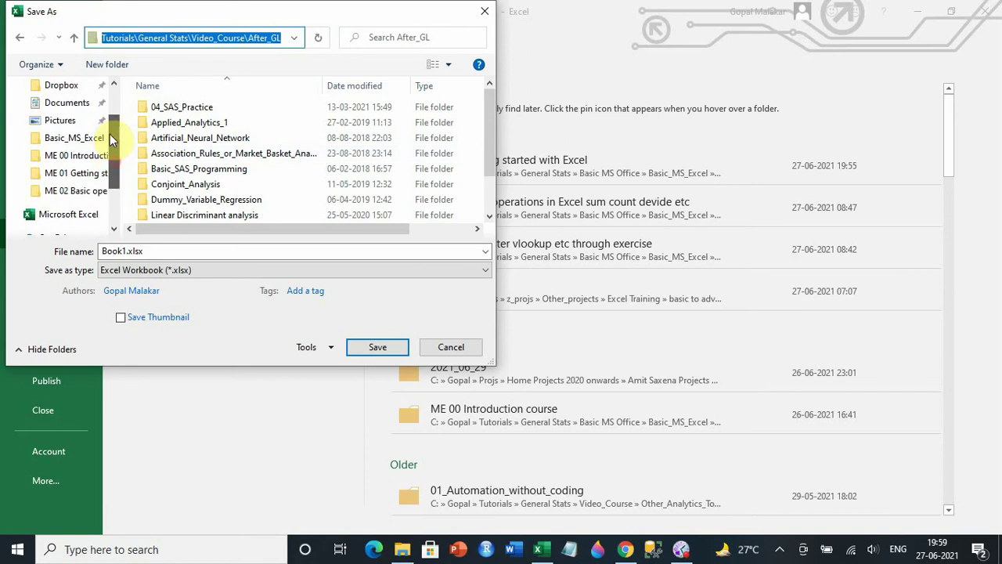
pyautogui.click(78, 172)
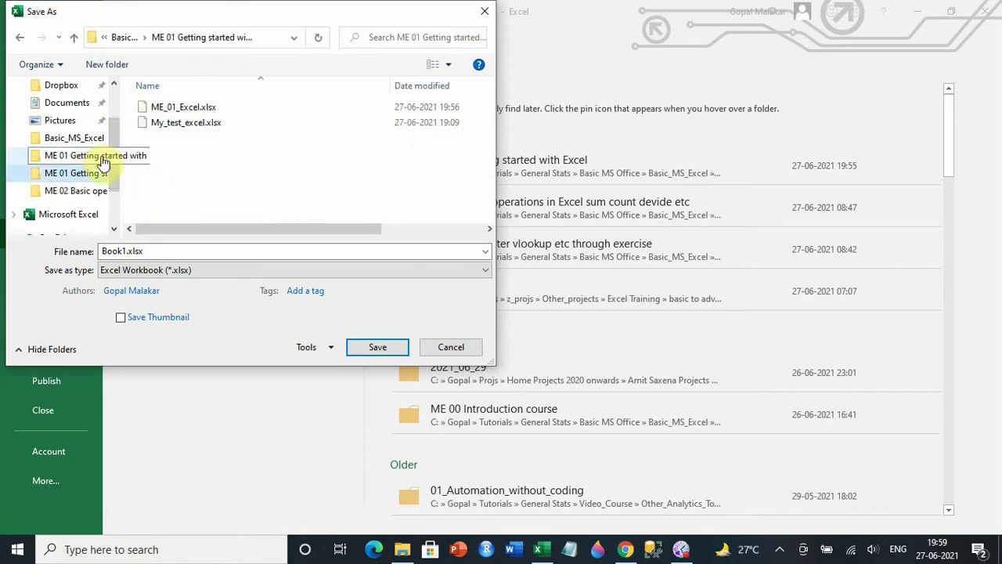
pyautogui.click(292, 38)
pyautogui.click(245, 55)
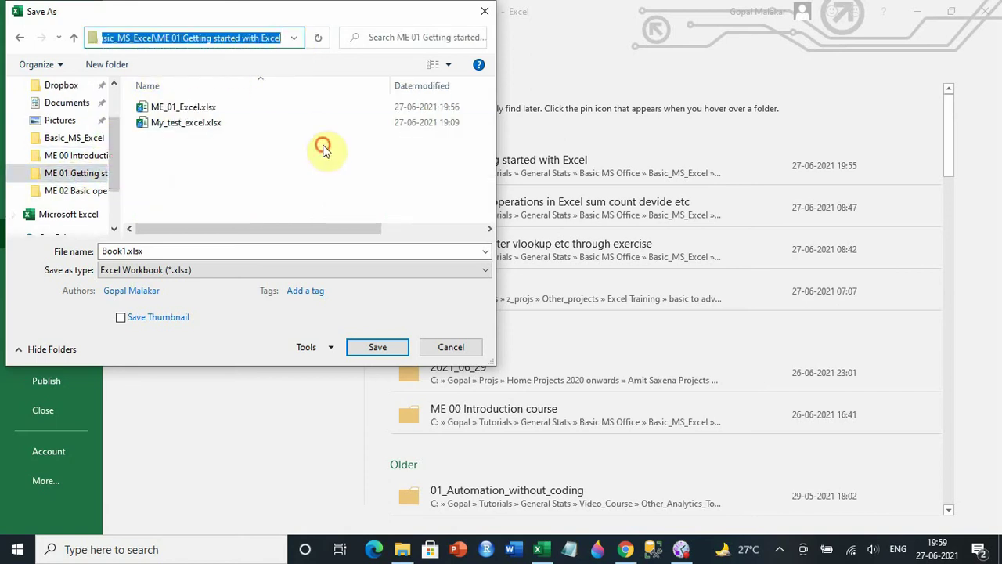
pyautogui.moveTo(497, 130); pyautogui.dragTo(826, 112)
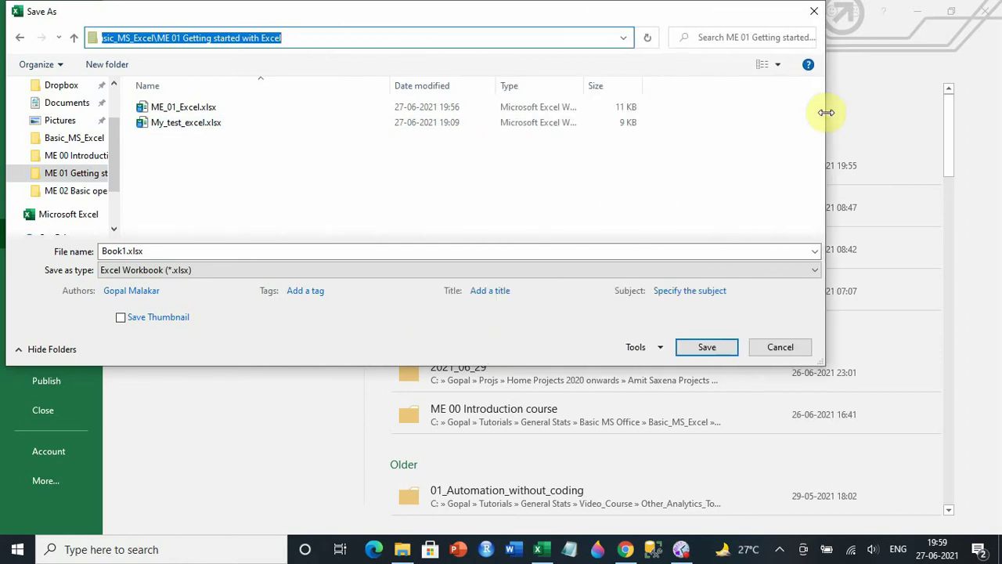
pyautogui.click(624, 37)
pyautogui.click(624, 38)
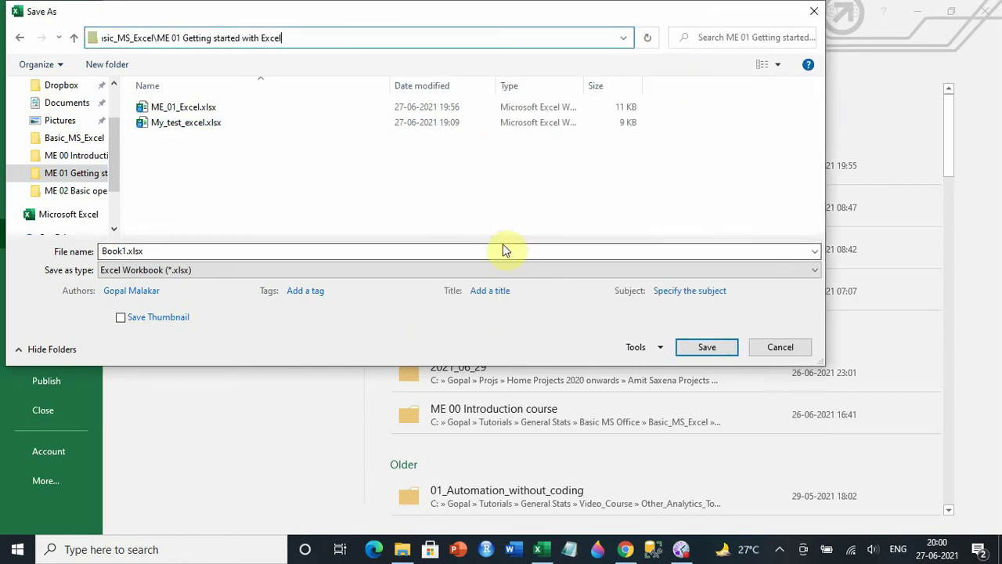
# Reuse the existing My_test_excel.xlsx name with a 1 added and save the workbook as My_test_excel1.xlsx
pyautogui.click(190, 126)
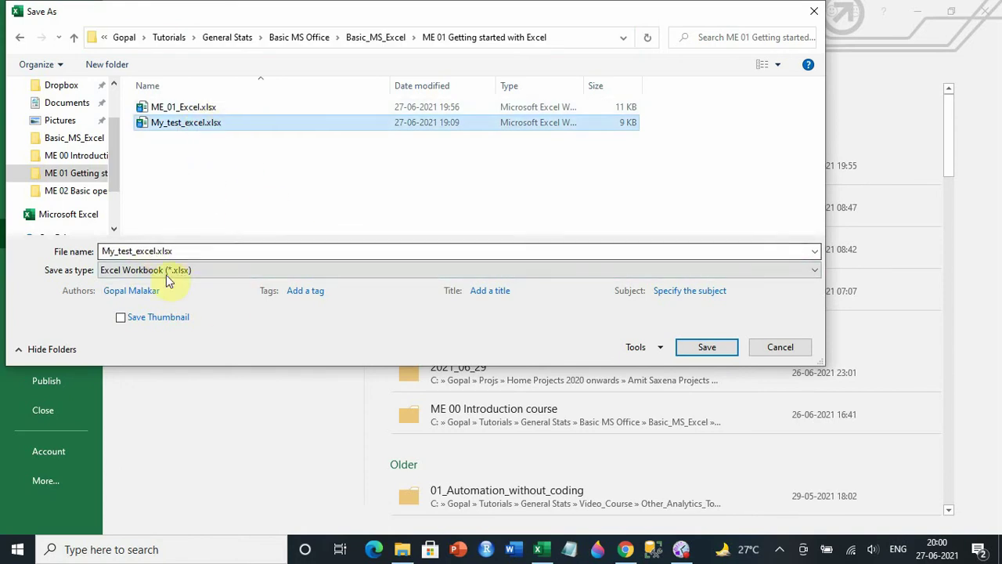
pyautogui.doubleClick(165, 250)
pyautogui.click(161, 250)
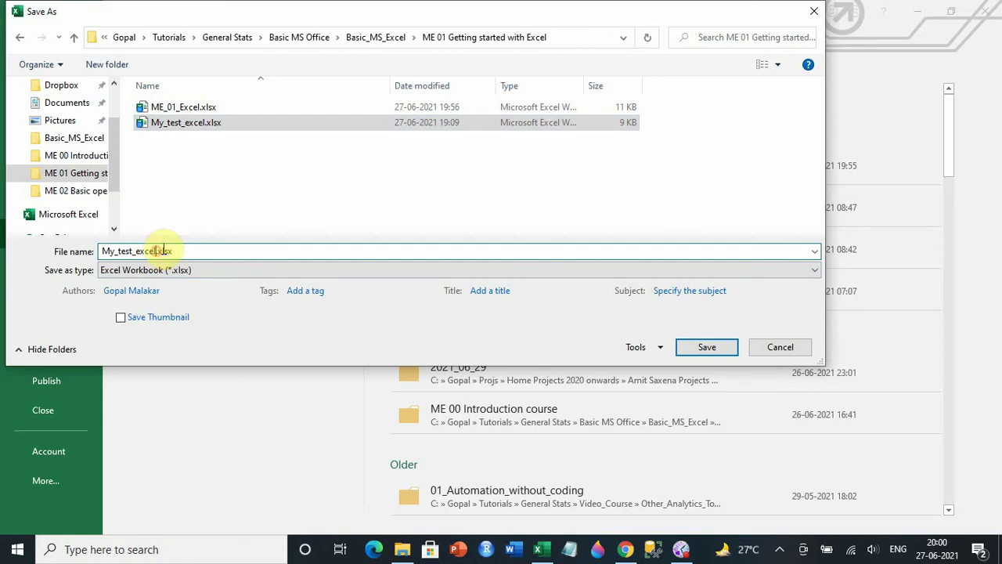
pyautogui.write('1')
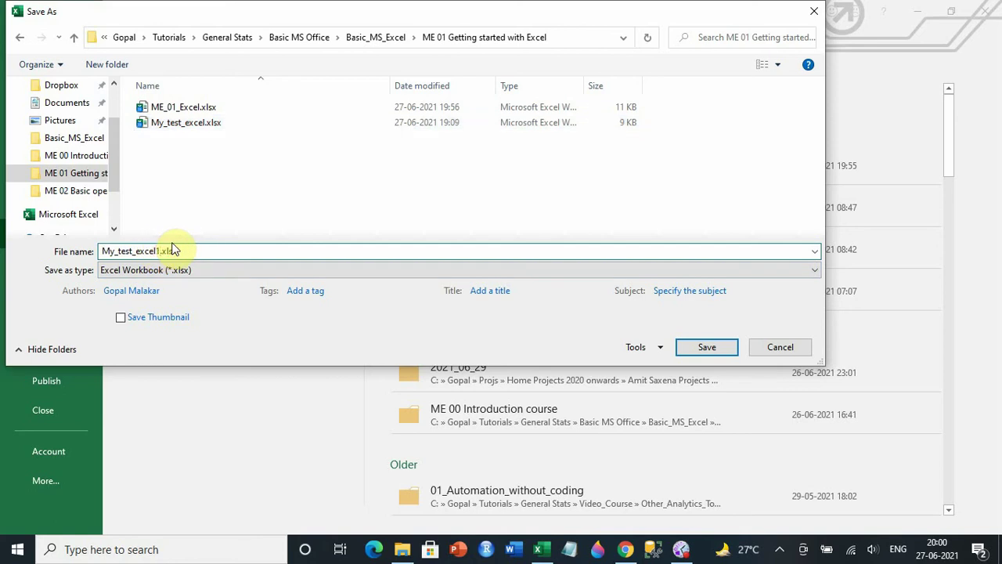
pyautogui.click(707, 347)
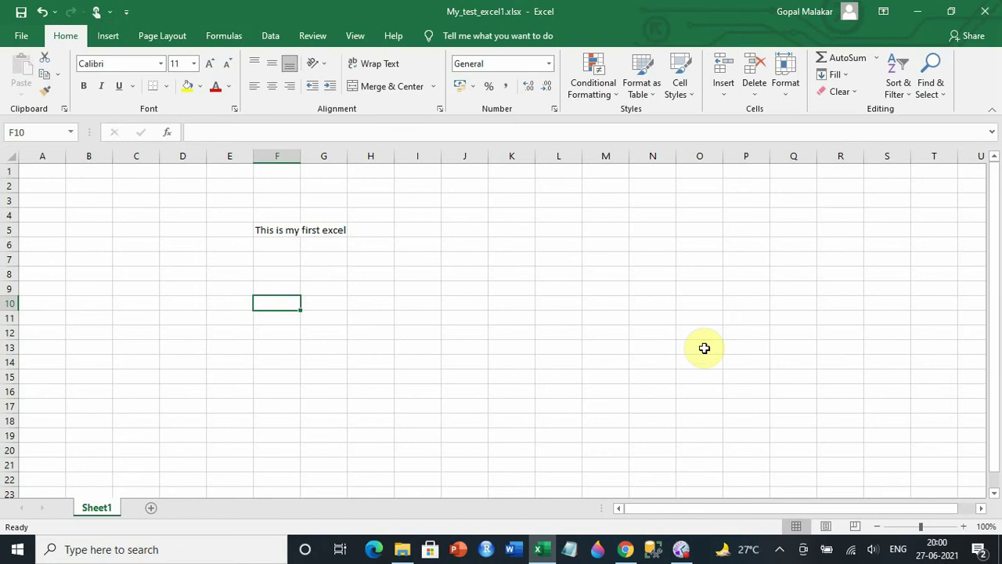
# Close the saved workbook and relaunch Excel through the Windows search
pyautogui.click(984, 11)
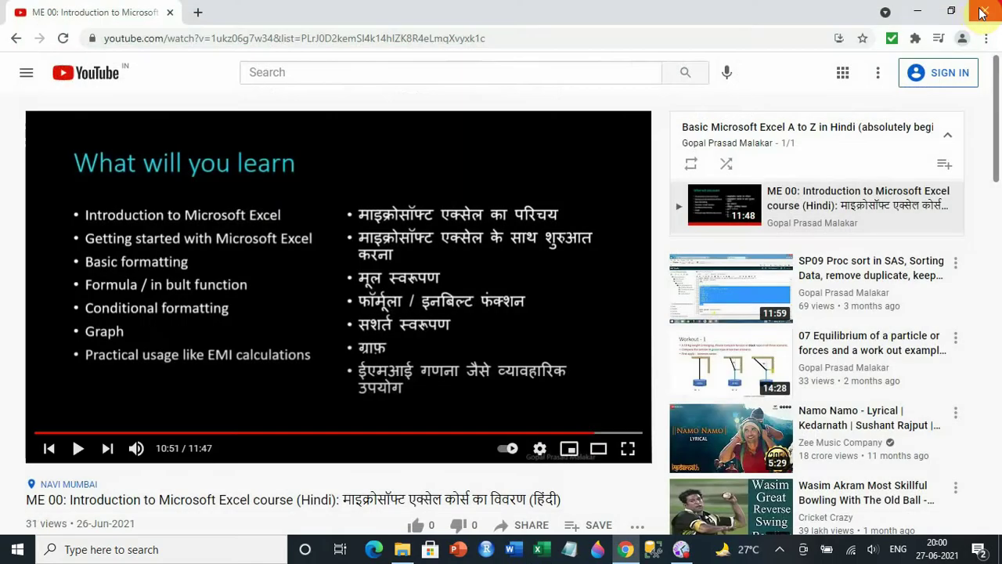
pyautogui.click(99, 549)
pyautogui.write('ex')
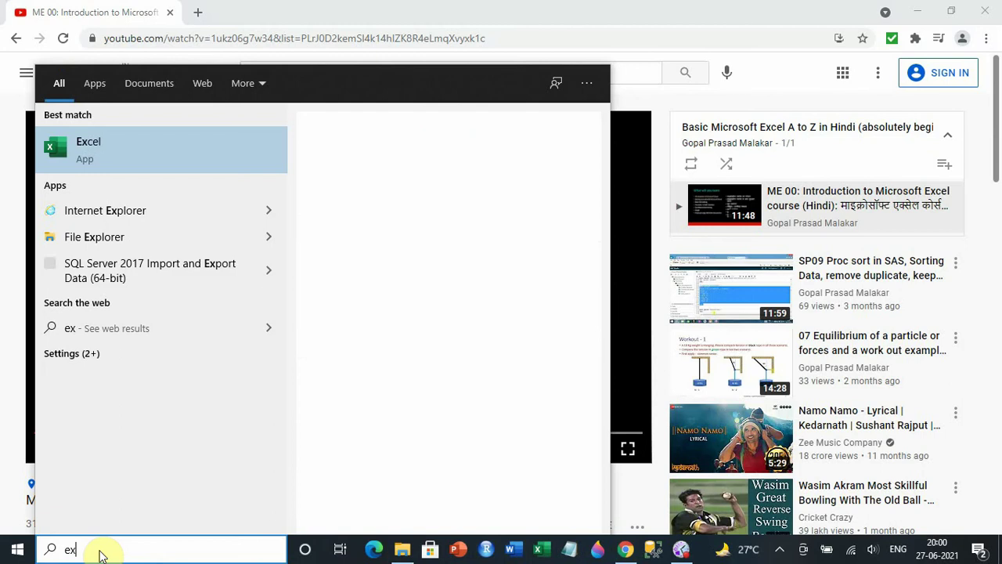
pyautogui.click(105, 156)
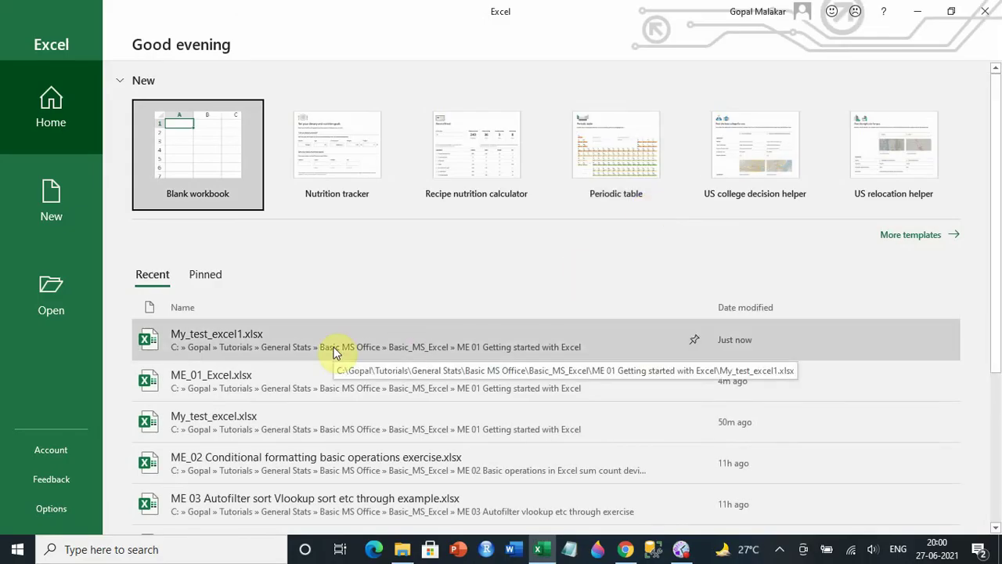
# Browse to the "ME 01 Getting started with Excel" folder and open My_test_excel1.xlsx
pyautogui.click(68, 294)
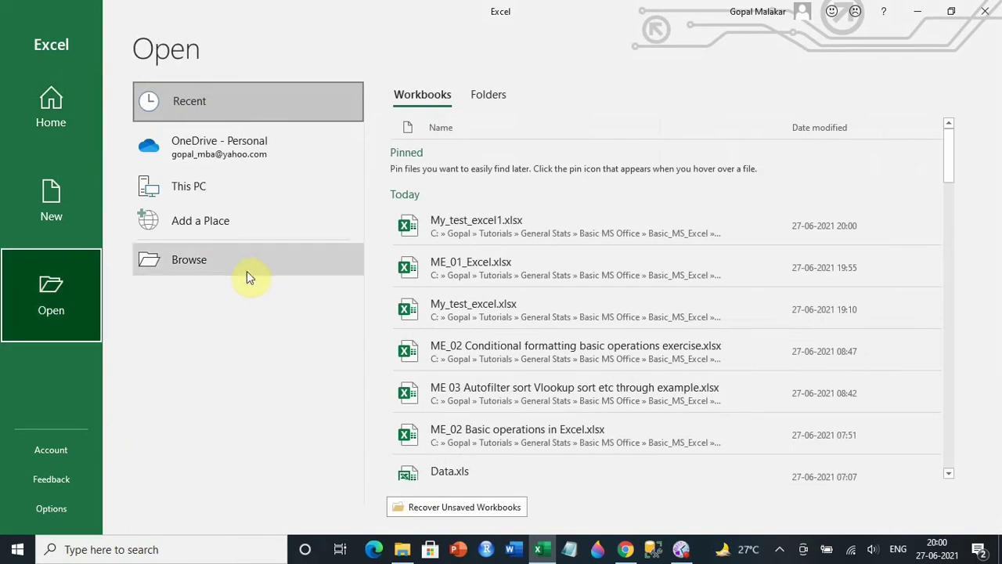
pyautogui.click(245, 272)
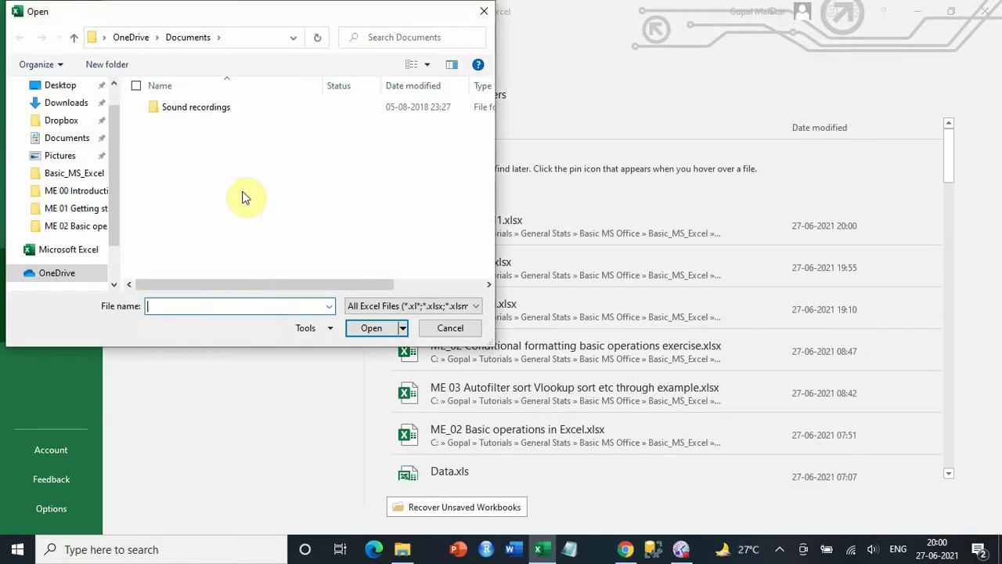
pyautogui.click(84, 210)
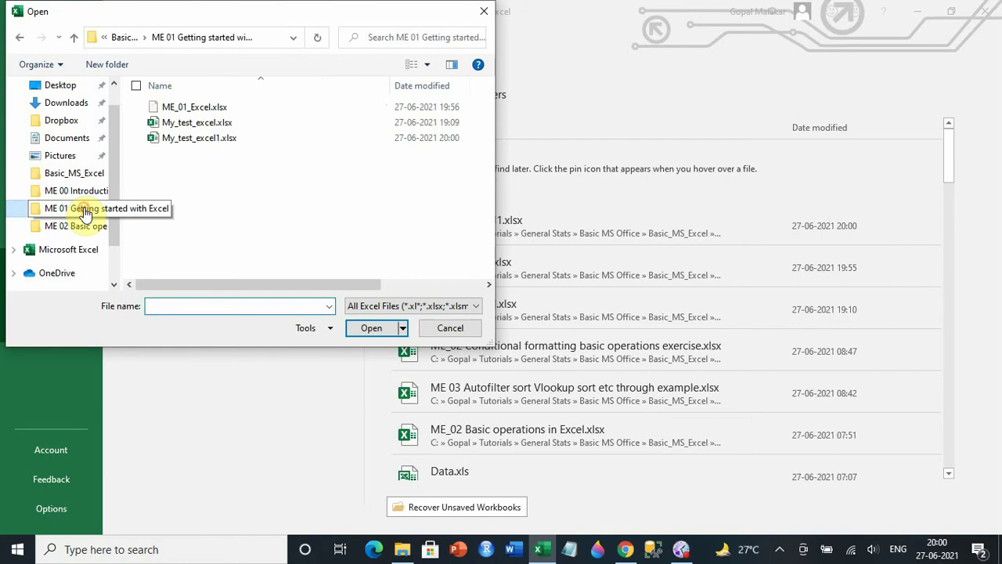
pyautogui.click(197, 138)
pyautogui.click(370, 328)
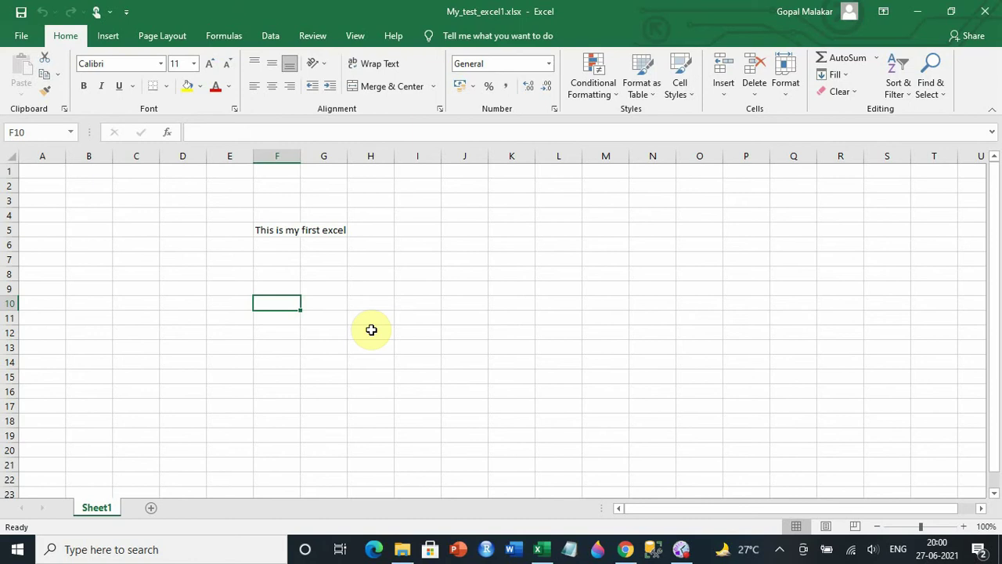
# Enter "thec" in cell F8 and save the workbook under its existing name
pyautogui.click(299, 278)
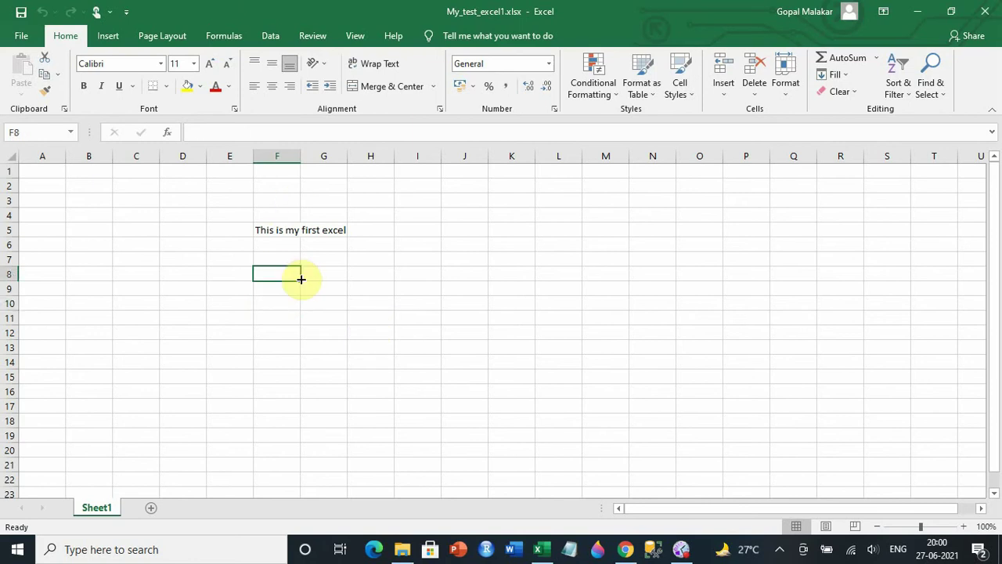
pyautogui.write('thec')
pyautogui.click(279, 334)
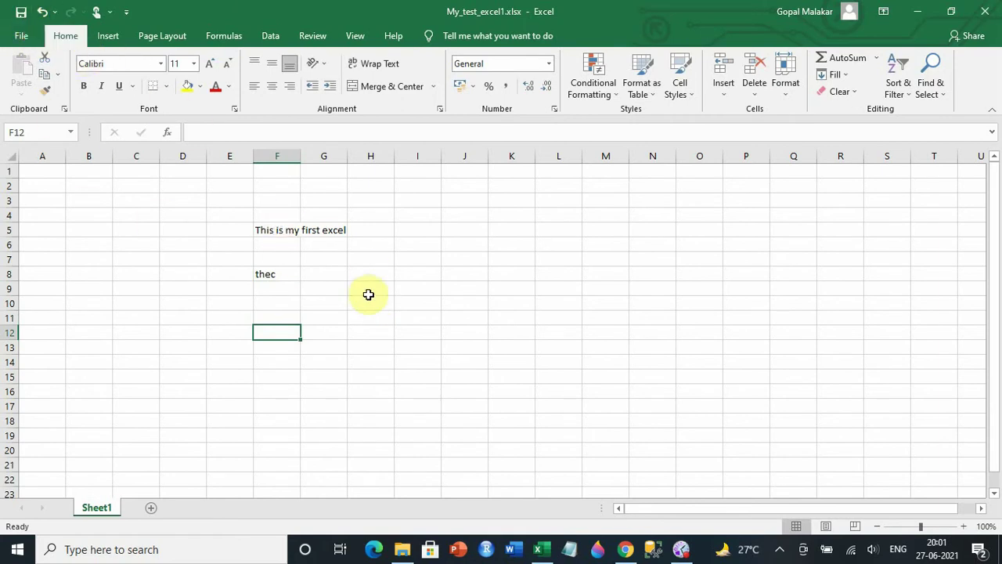
pyautogui.click(20, 37)
pyautogui.click(59, 201)
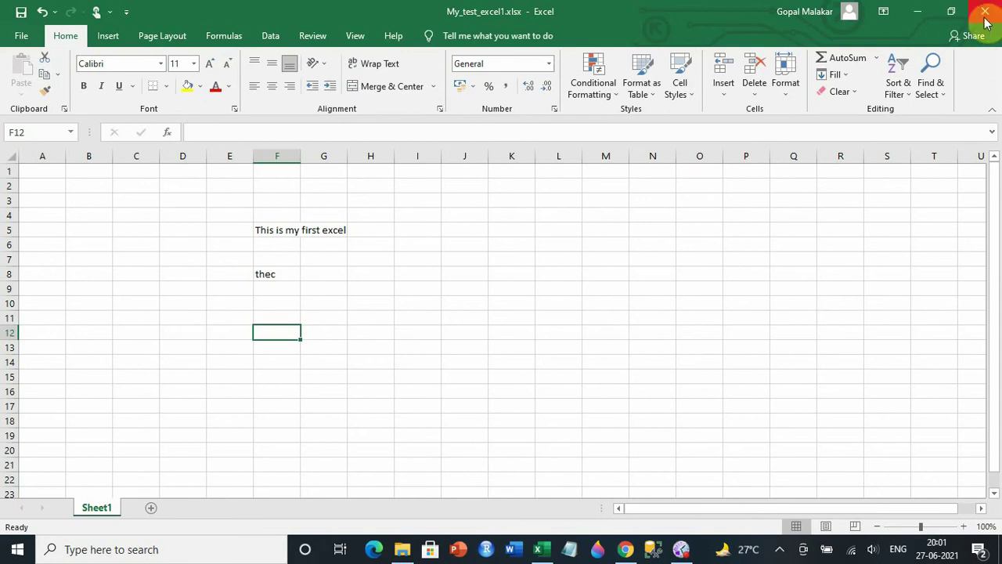
# Open the recent workbook ME_01_Excel.xlsx and select the "Excel Lingo" heading in cell C2 of the Getting started sheet
pyautogui.click(22, 37)
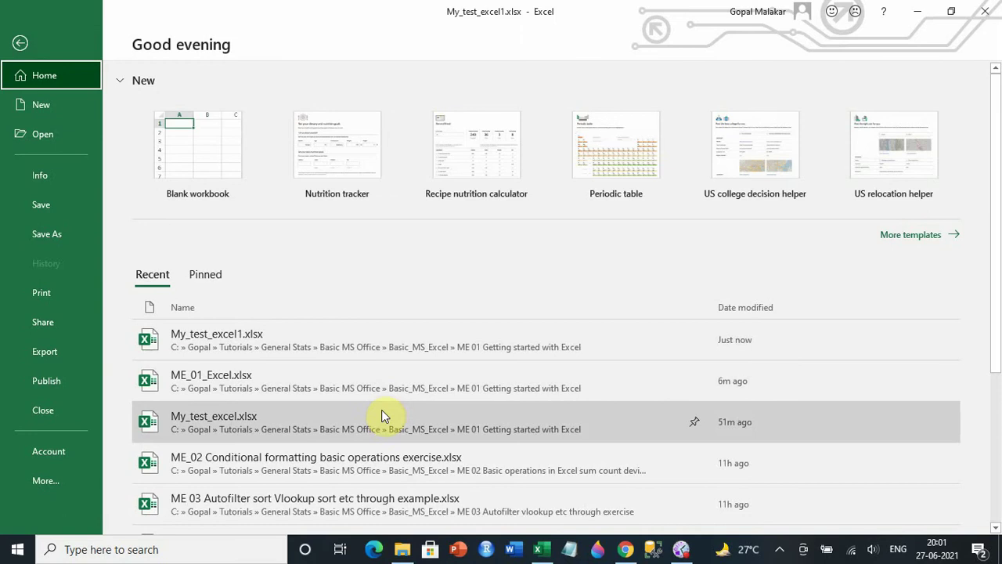
pyautogui.click(372, 383)
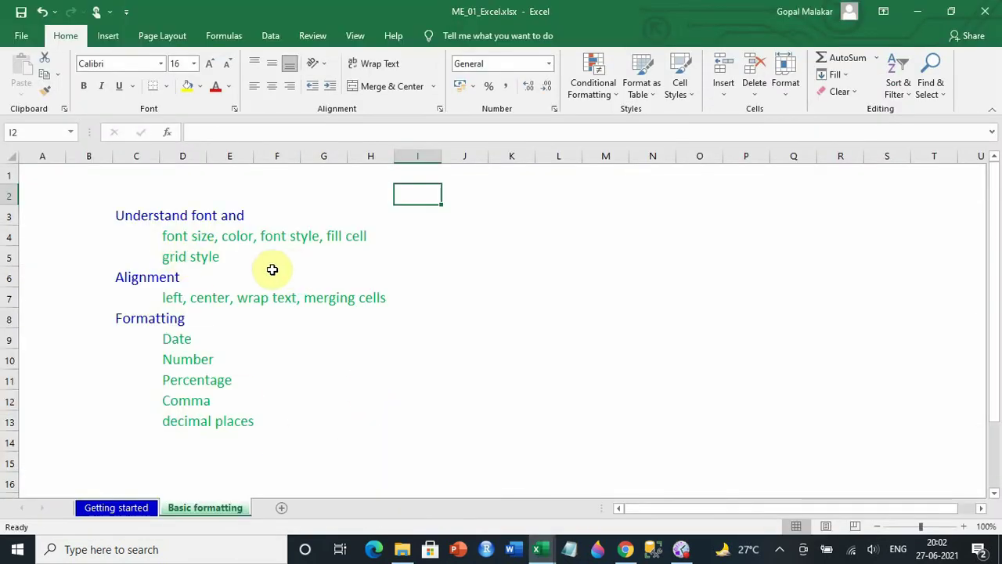
pyautogui.click(134, 506)
pyautogui.click(181, 194)
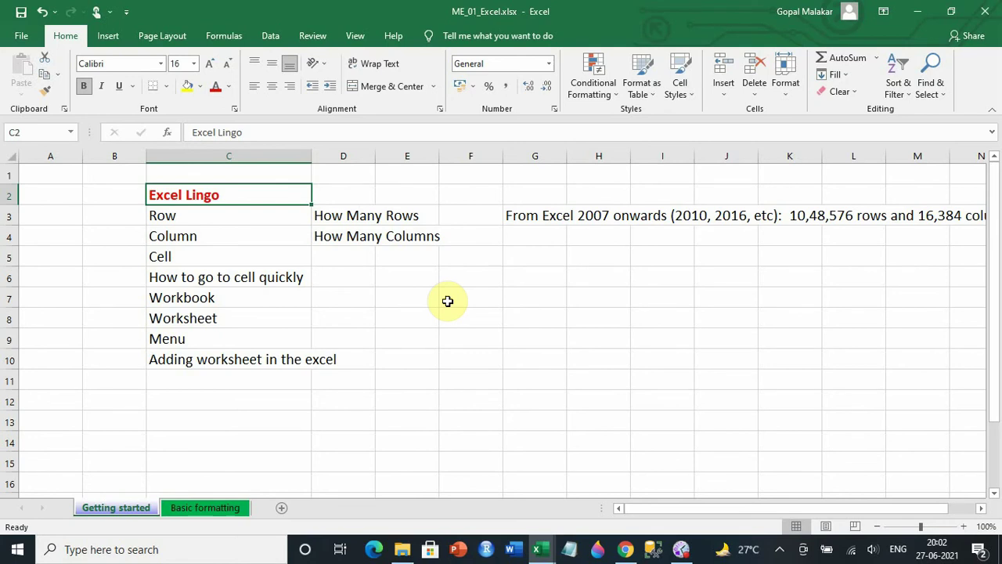
# Select the entire rows 1, 2 and 5 of the Getting started sheet one after another
pyautogui.click(4, 176)
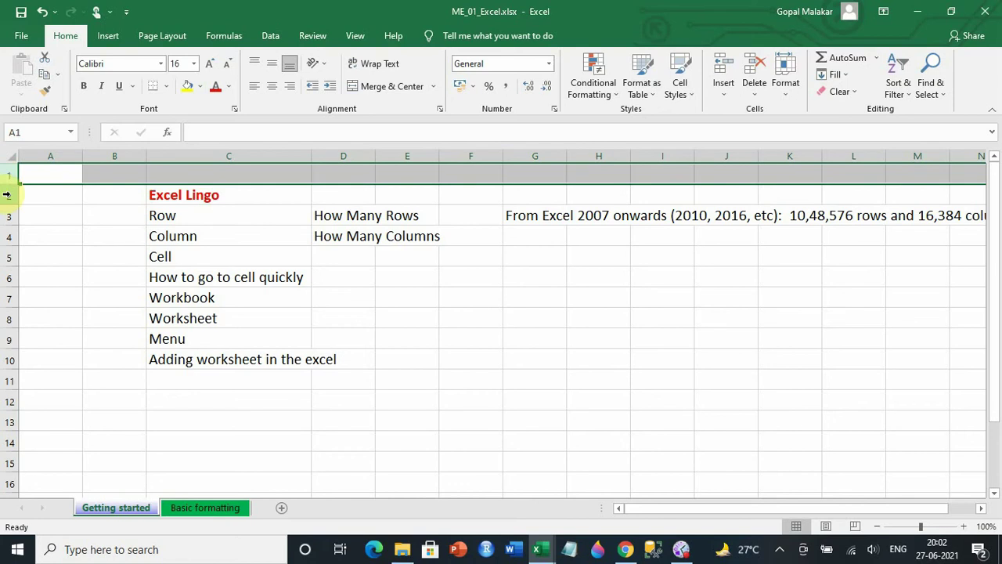
pyautogui.click(6, 195)
pyautogui.click(14, 256)
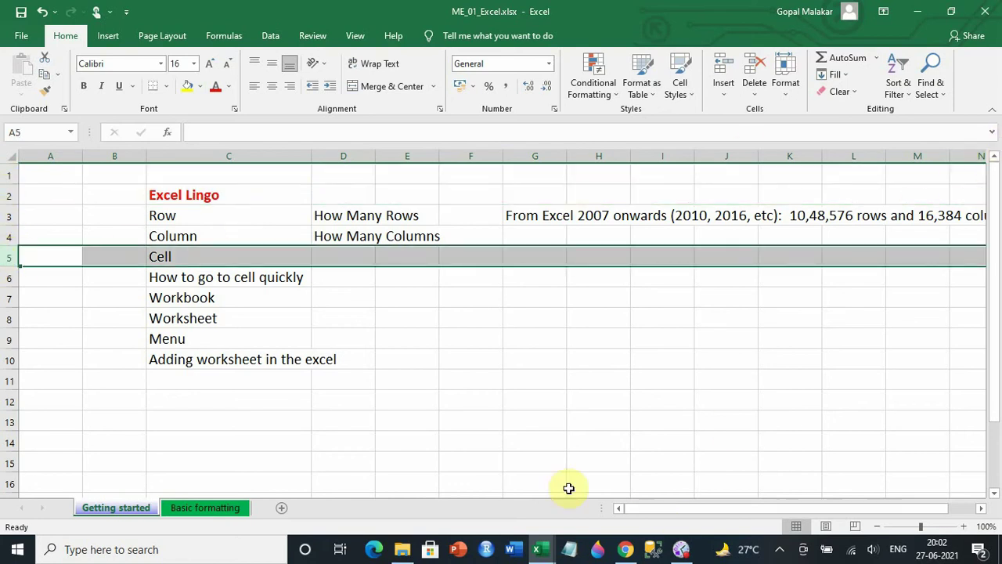
# Select the entire columns A, B and C one after another, go back to column A, and finish on cell E9
pyautogui.click(57, 152)
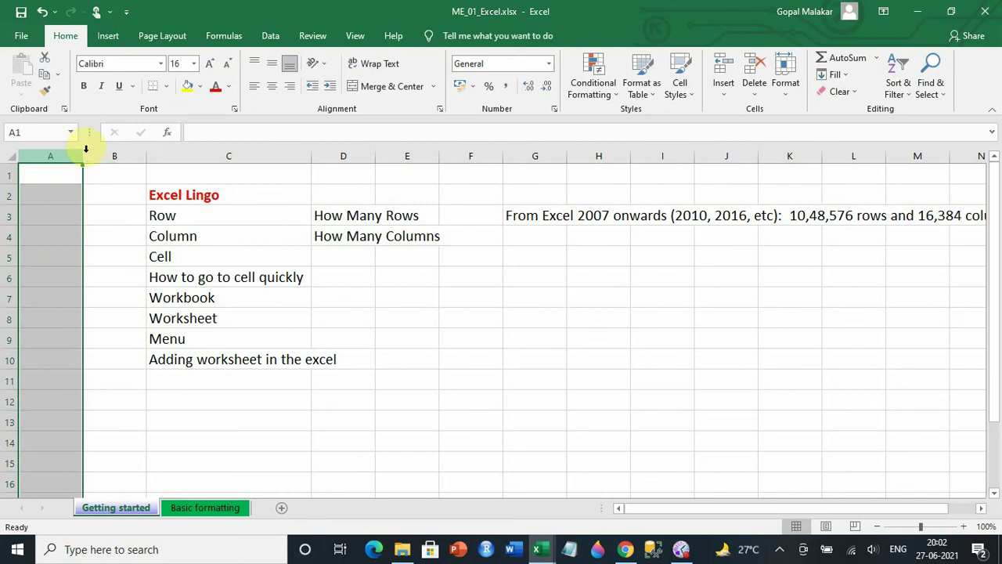
pyautogui.click(125, 153)
pyautogui.click(228, 153)
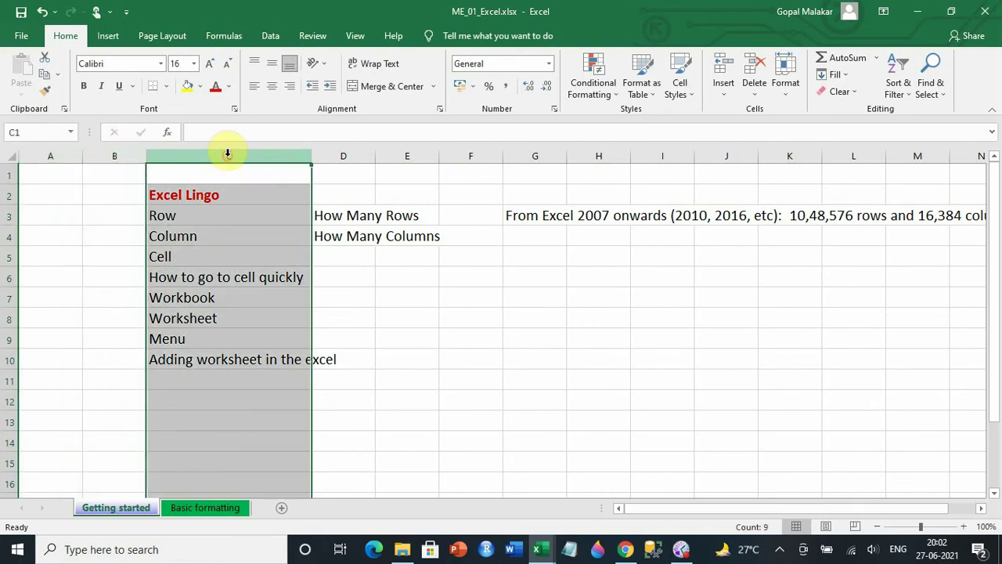
pyautogui.click(76, 189)
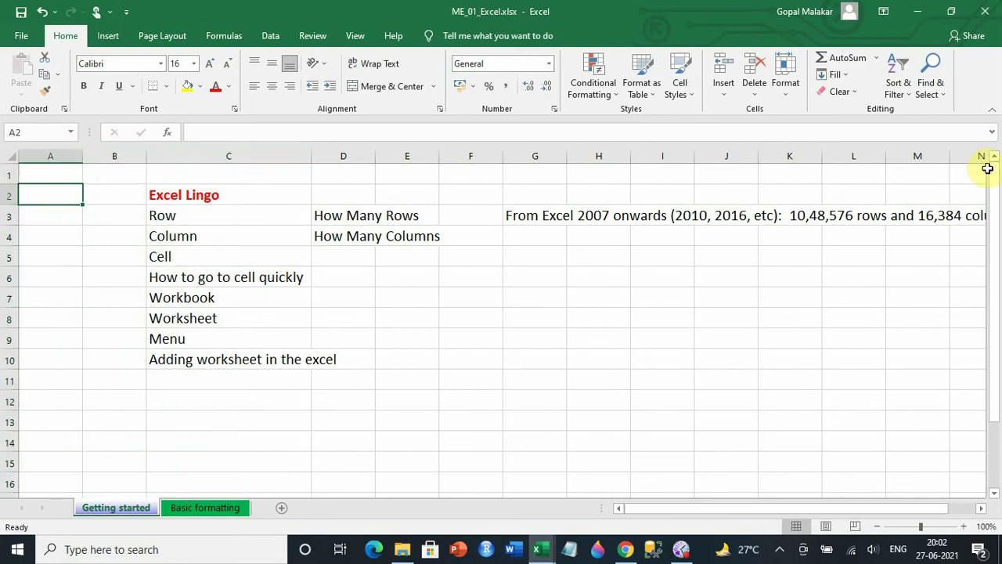
pyautogui.click(66, 156)
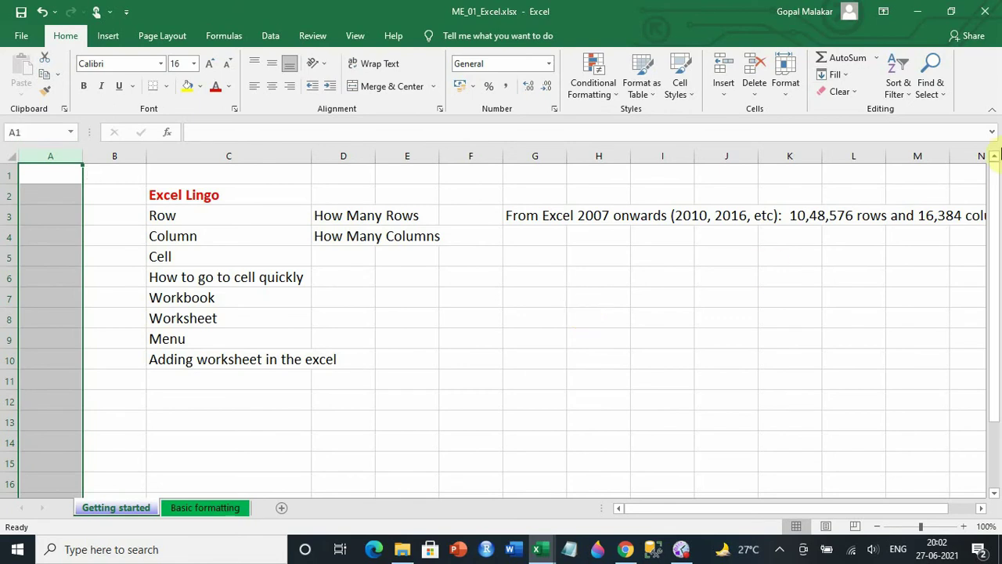
pyautogui.moveTo(998, 188); pyautogui.dragTo(975, 123)
pyautogui.scroll(-3, 185, 392)
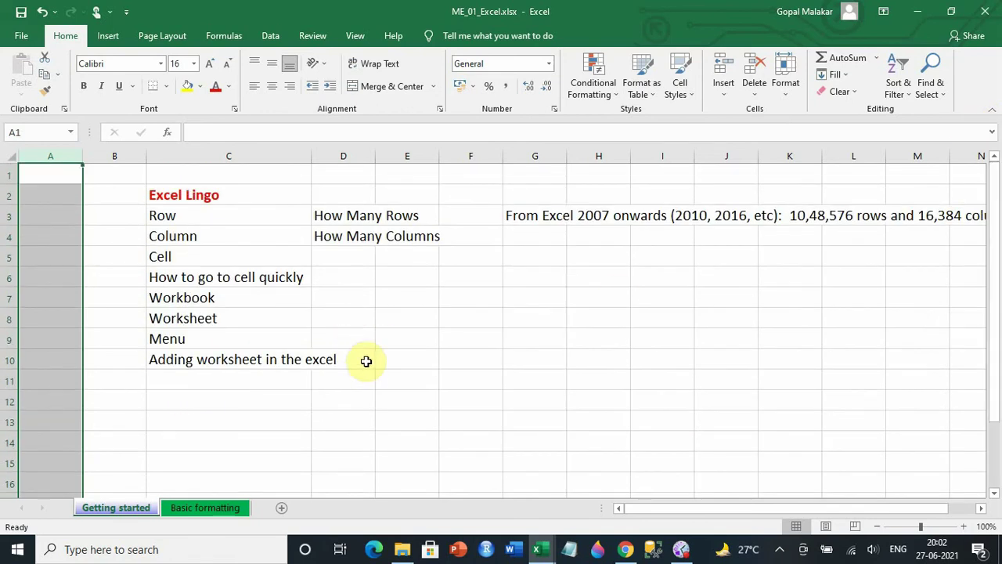
pyautogui.click(382, 340)
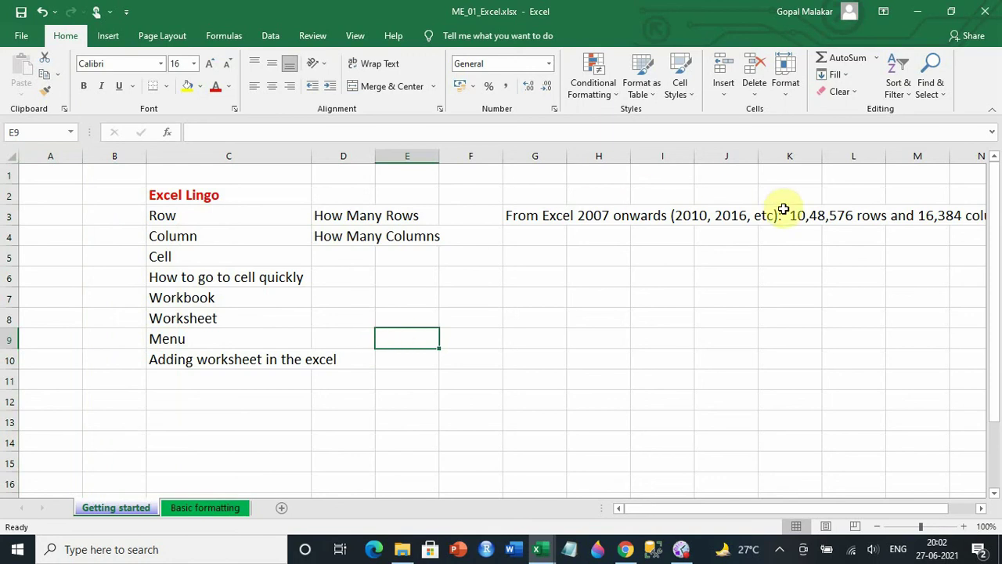
# Extend a selection along row 1 as far as column AW and return the view to column A
pyautogui.moveTo(50, 174); pyautogui.dragTo(960, 171)
pyautogui.click(749, 173)
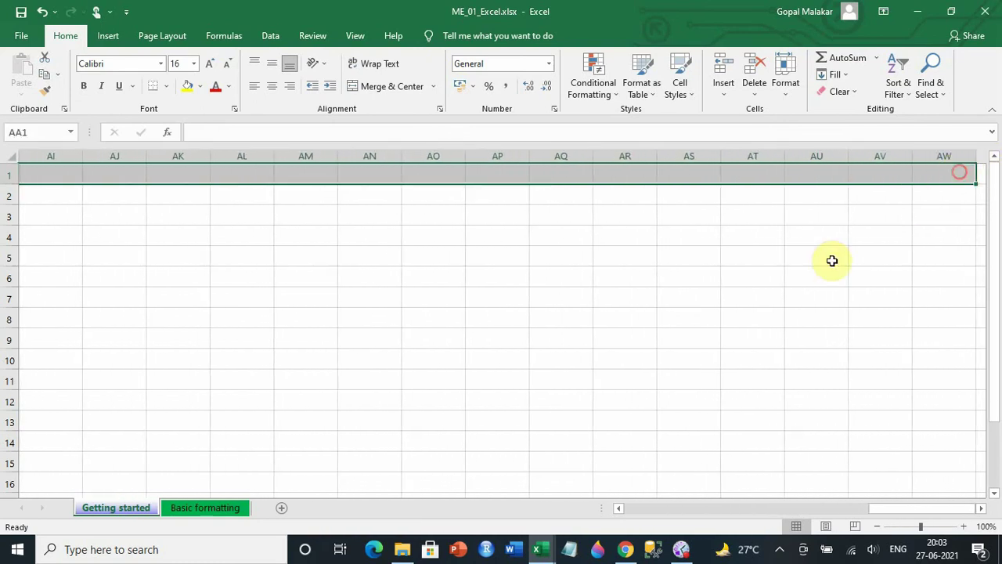
pyautogui.click(832, 261)
pyautogui.moveTo(885, 511); pyautogui.dragTo(466, 513)
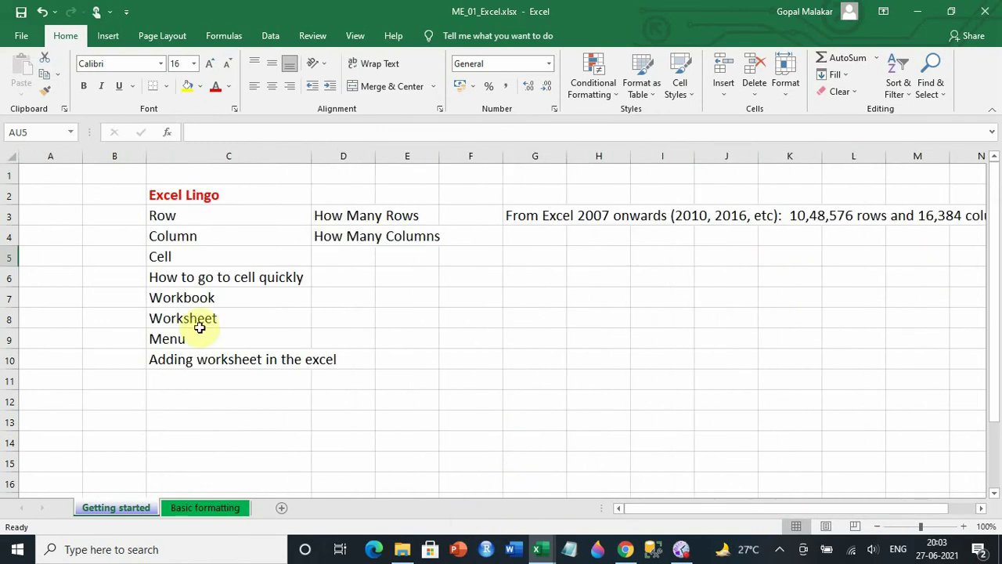
# Select the individual cells F5, G5, F9 and J8 to show how a row and a column meet in a cell
pyautogui.click(475, 251)
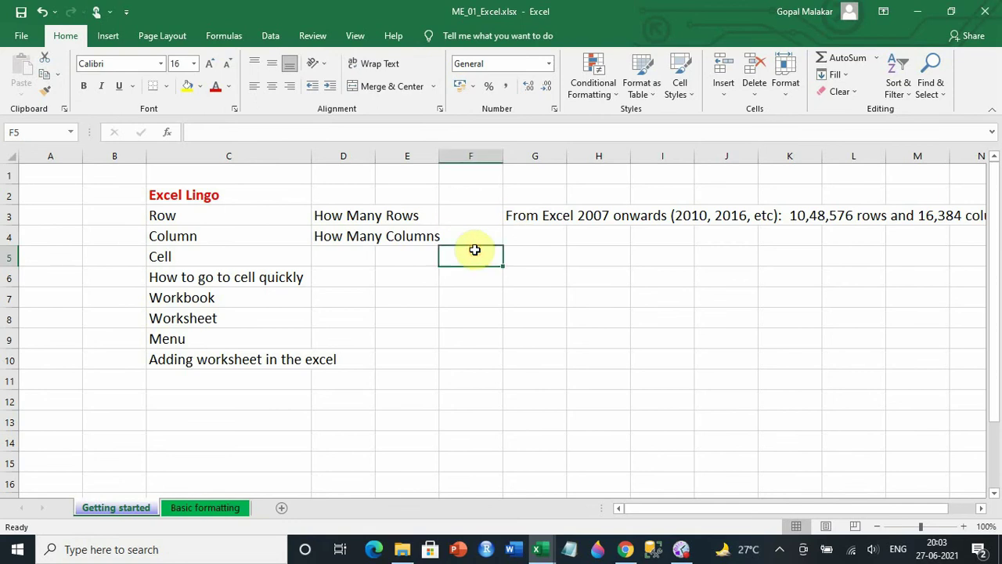
pyautogui.click(542, 259)
pyautogui.click(487, 258)
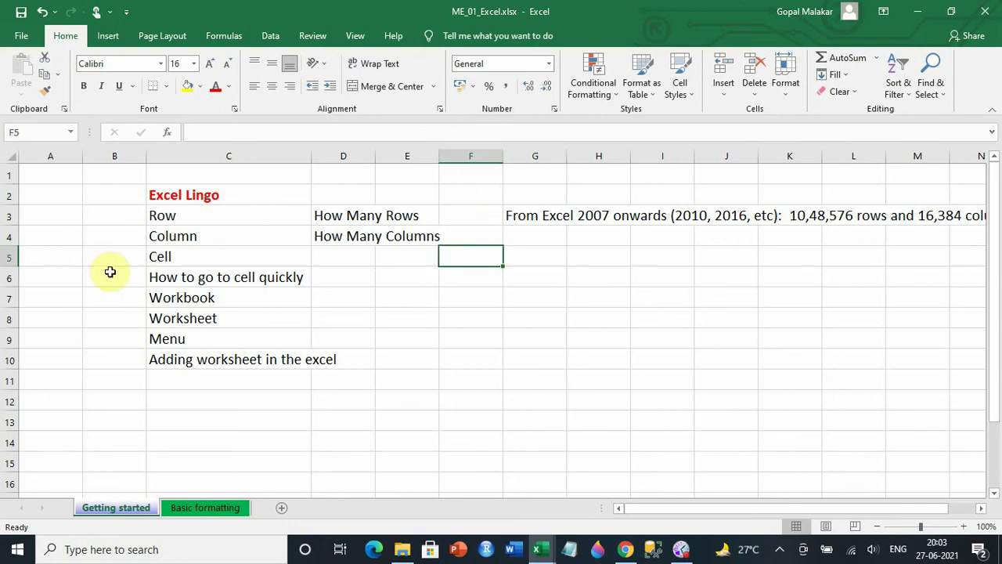
pyautogui.click(459, 339)
pyautogui.click(748, 324)
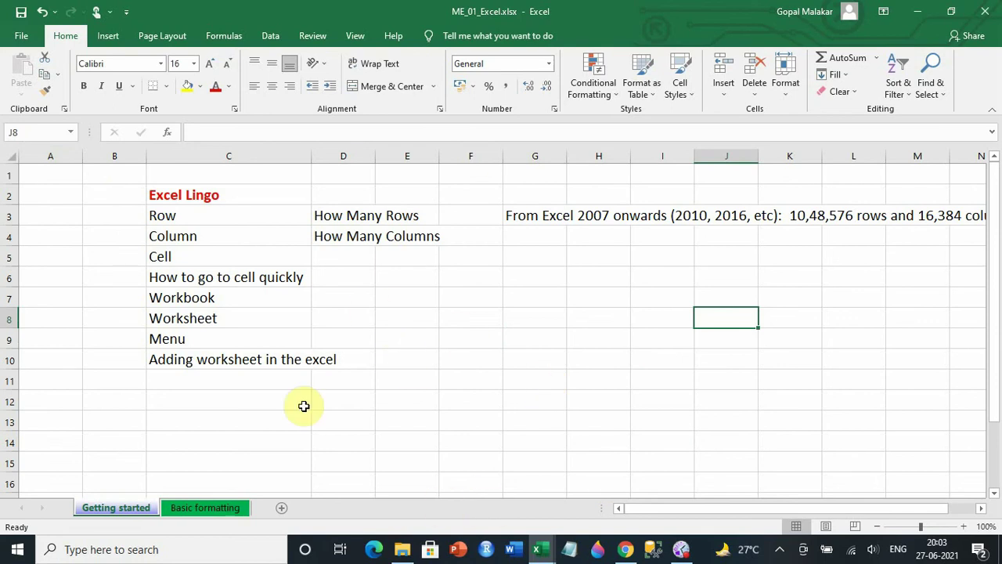
# Select cell G3, move to B7, and jump directly back to G3 by entering its cell reference
pyautogui.click(536, 217)
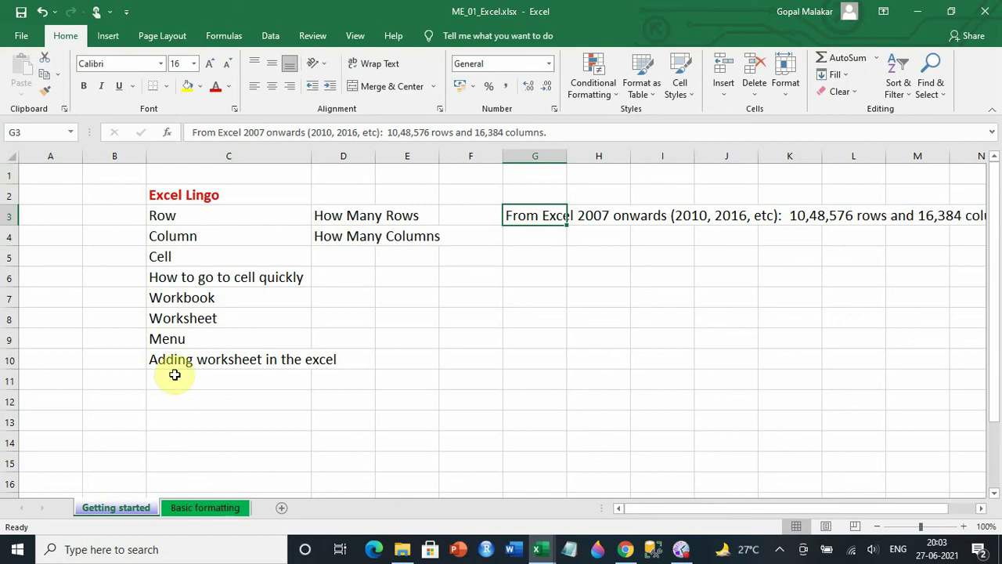
pyautogui.click(101, 303)
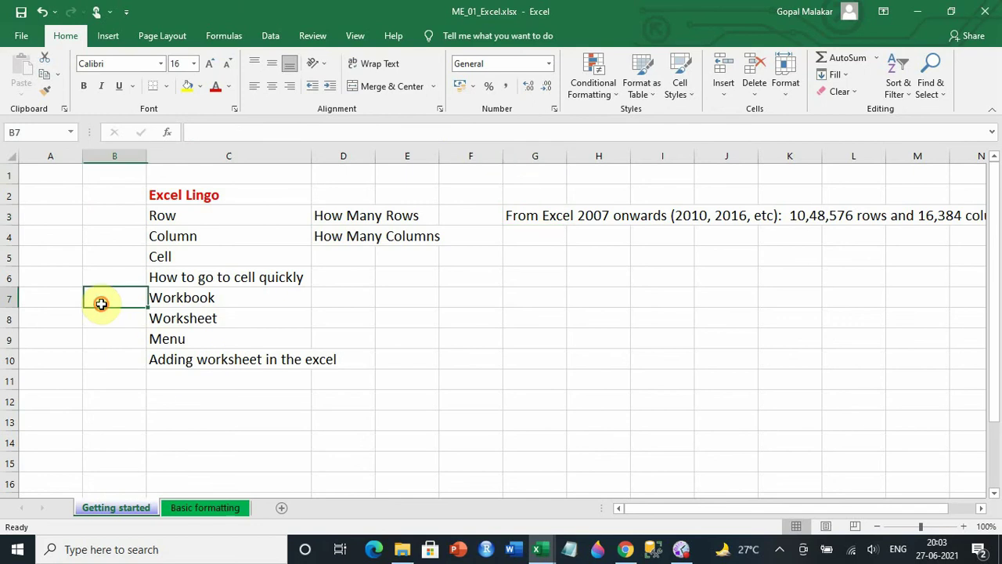
pyautogui.click(49, 127)
pyautogui.write('g3')
pyautogui.press('Return')
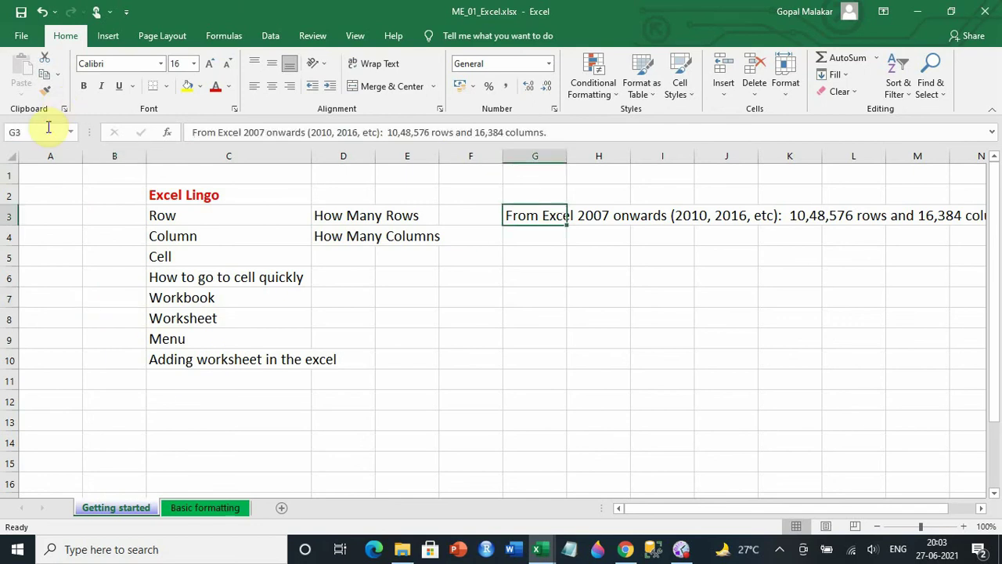
# Select cell F10, view the workbook files in File Explorer's "ME 01 Getting started with Excel" folder, and return to ME_01_Excel.xlsx in Excel
pyautogui.click(455, 358)
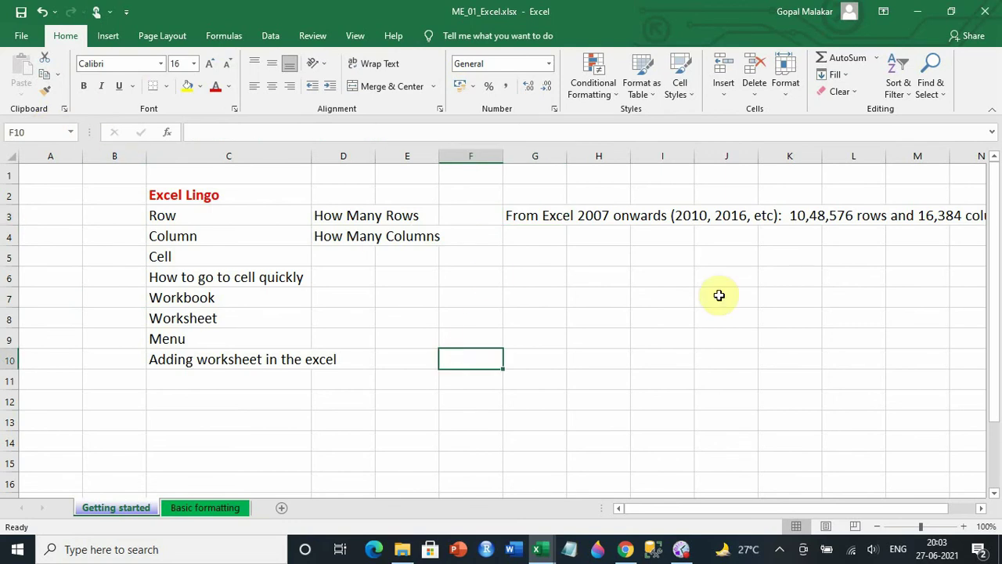
pyautogui.click(402, 550)
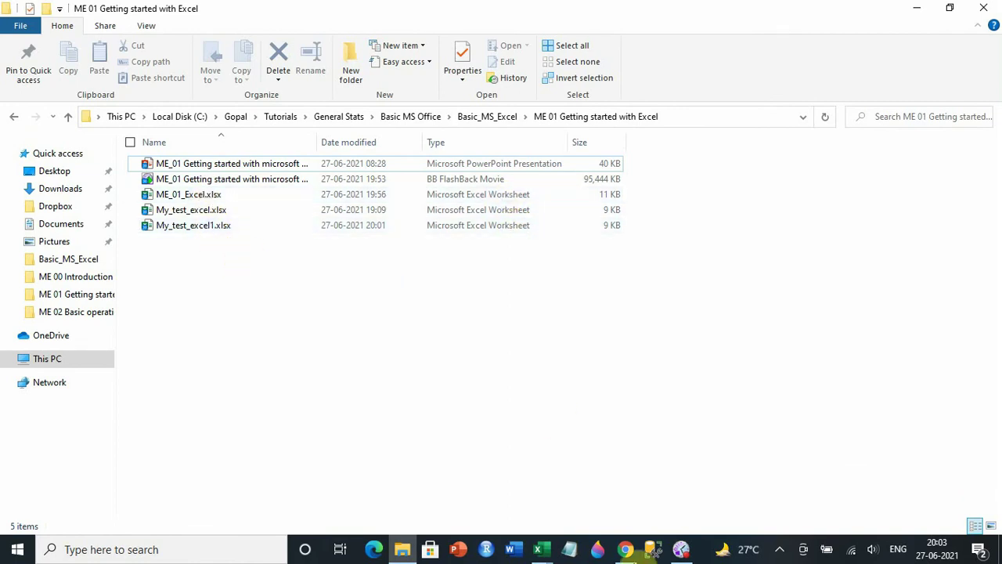
pyautogui.moveTo(550, 558)
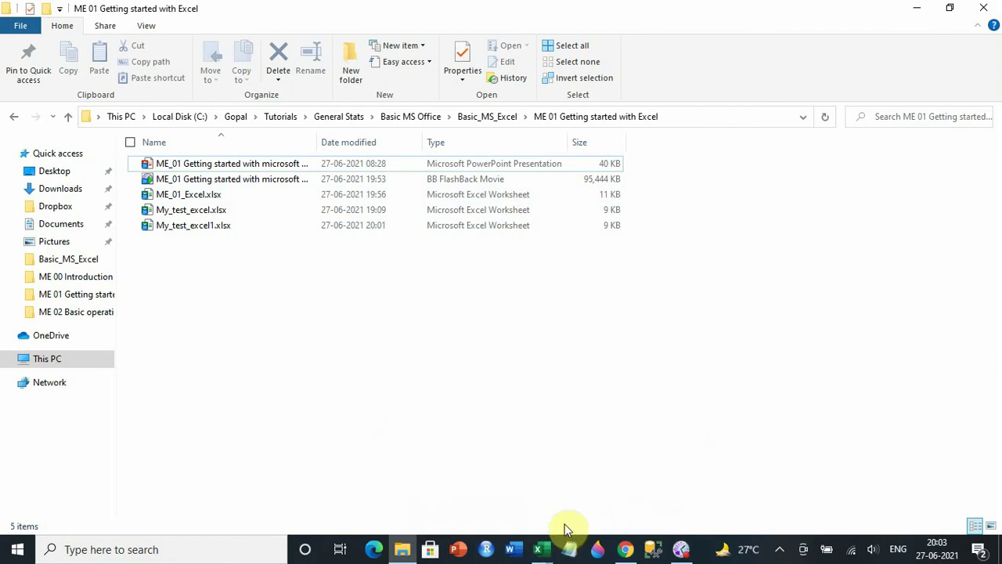
pyautogui.click(564, 520)
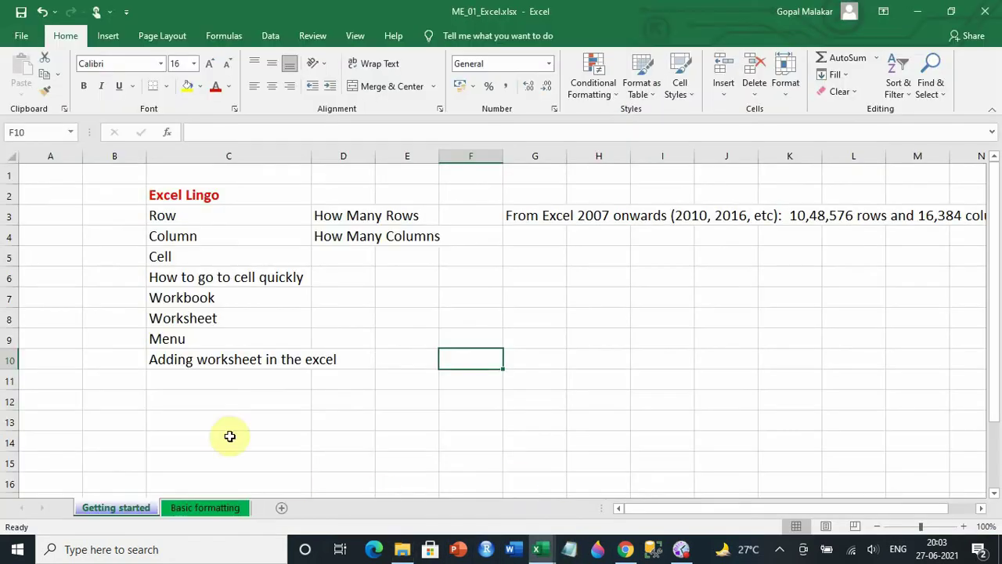
# Switch back and forth between the Basic formatting and Getting started worksheets, ending on Getting started
pyautogui.click(190, 511)
pyautogui.click(139, 507)
pyautogui.click(191, 508)
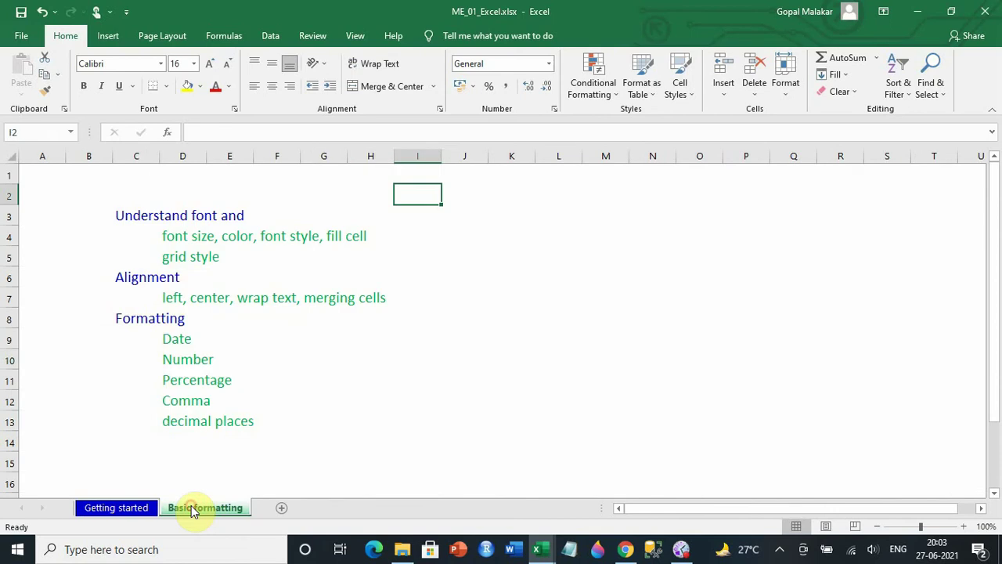
pyautogui.click(142, 510)
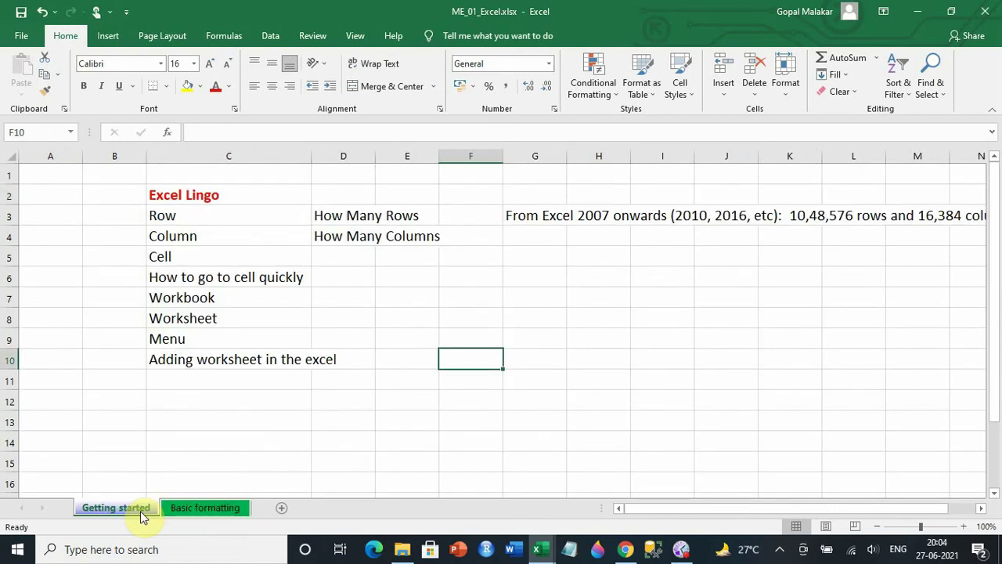
# Add a worksheet after Getting started and rename it "new sheet"
pyautogui.click(282, 511)
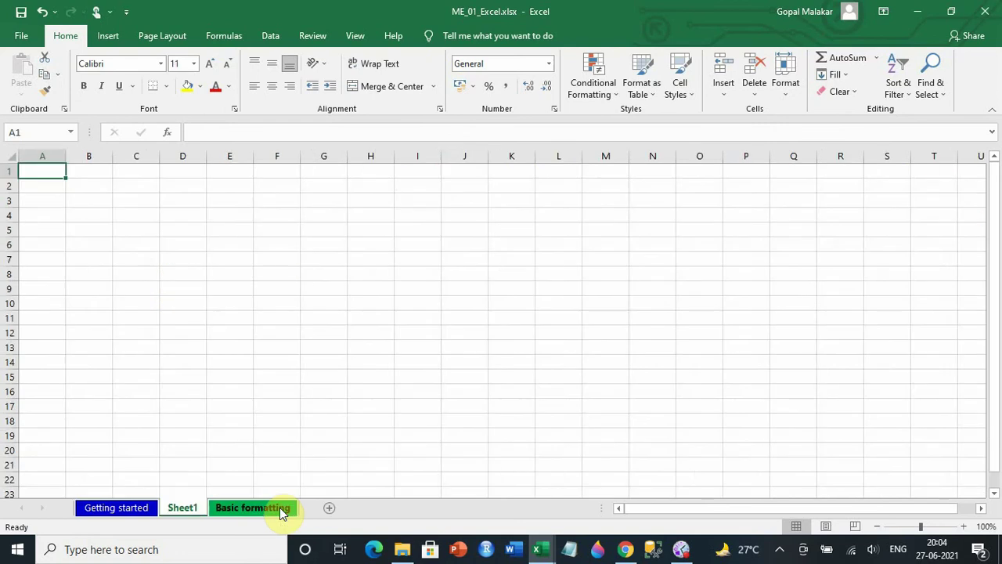
pyautogui.rightClick(188, 509)
pyautogui.click(231, 368)
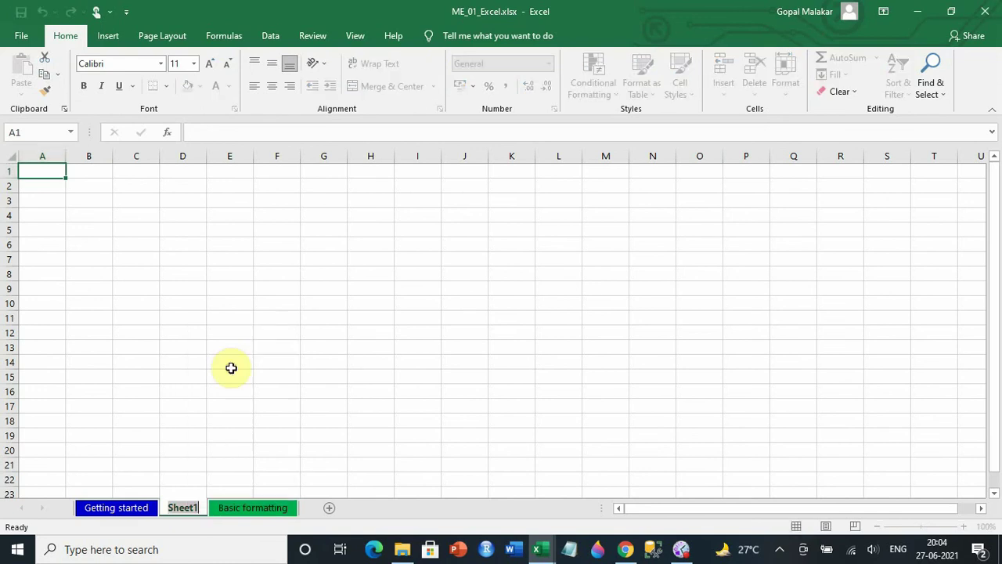
pyautogui.write('re')
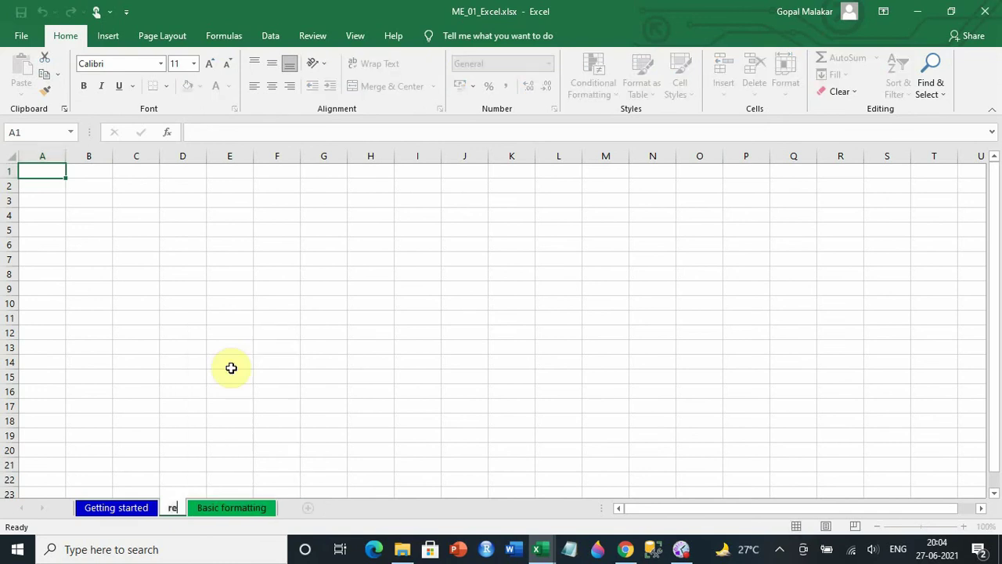
pyautogui.press('BackSpace')
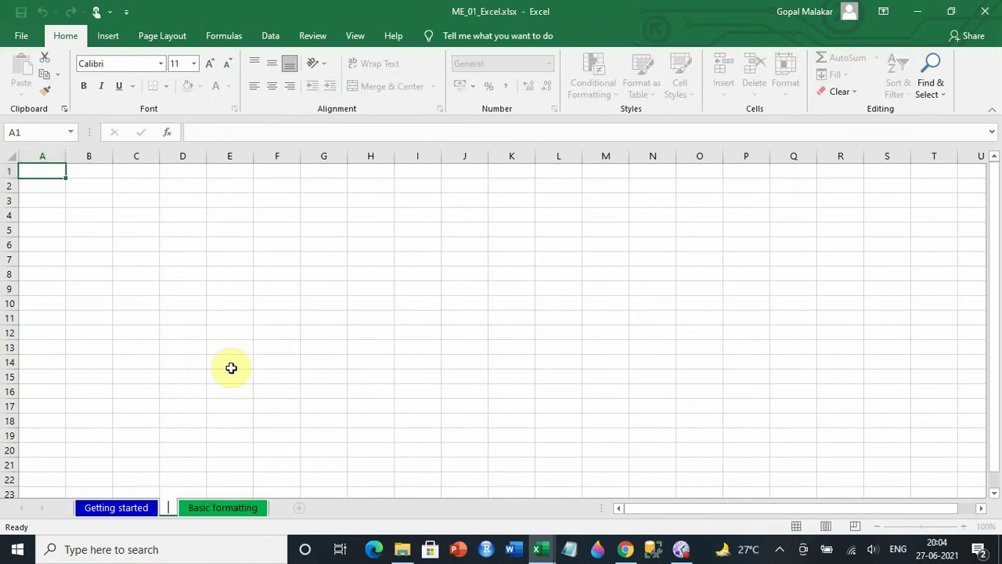
pyautogui.write('new s')
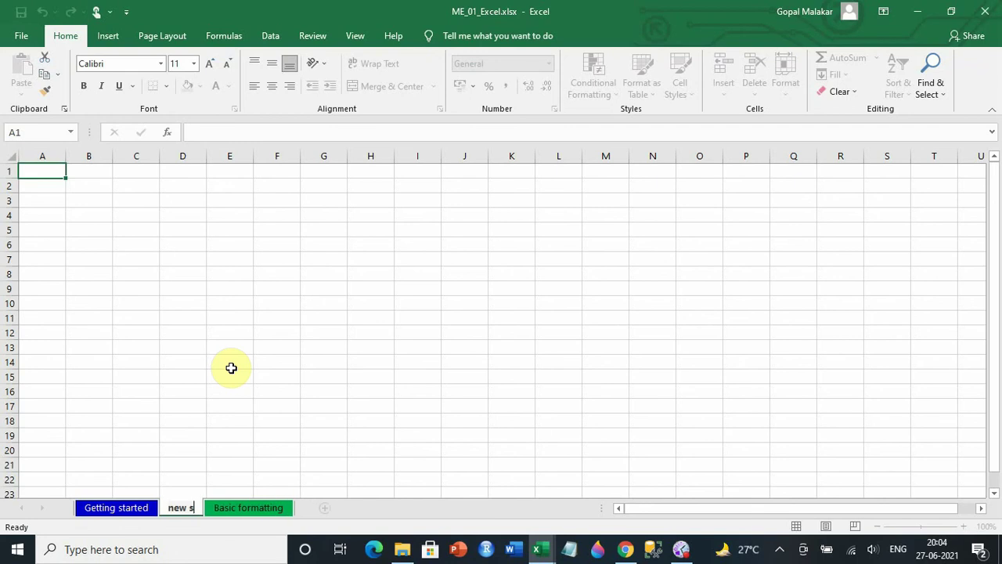
pyautogui.write('heet')
pyautogui.click(494, 304)
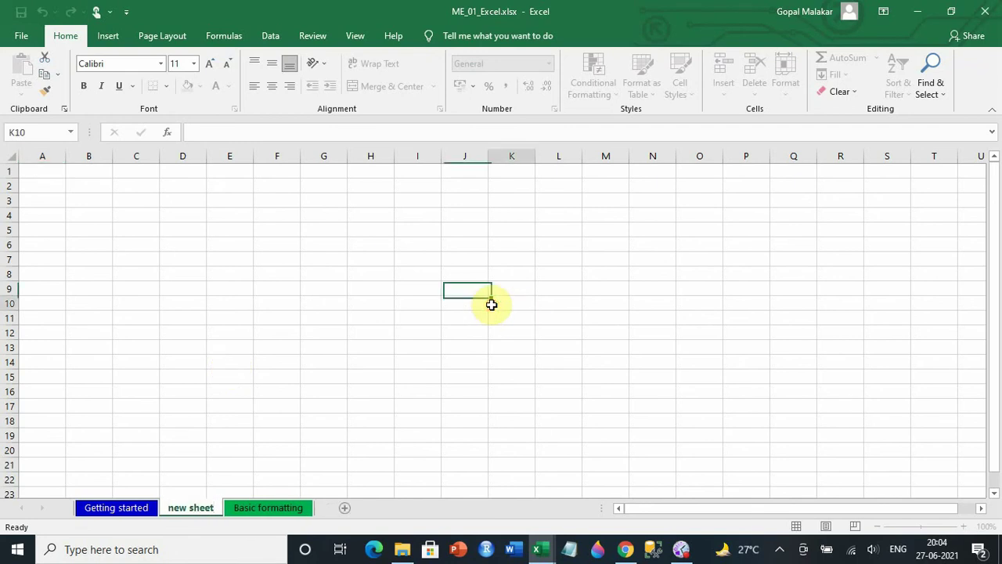
# Set the tab color of the "new sheet" worksheet to red
pyautogui.rightClick(202, 510)
pyautogui.moveTo(253, 442)
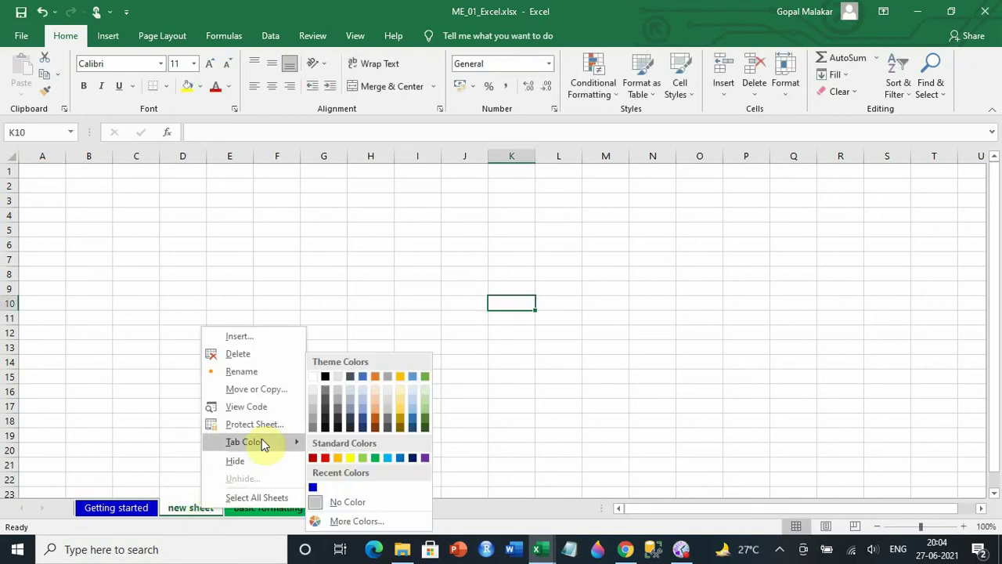
pyautogui.click(325, 460)
pyautogui.click(197, 462)
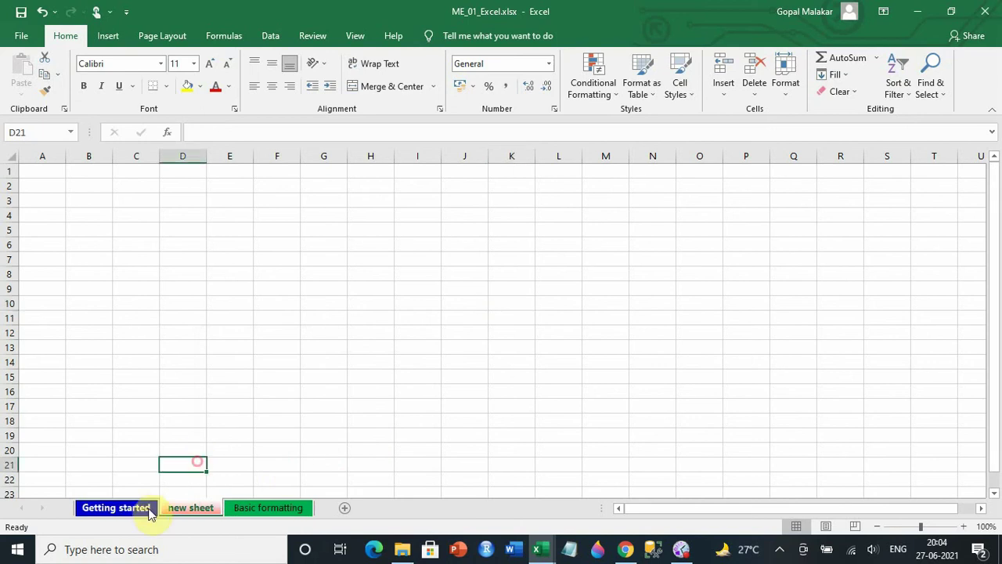
# View the Getting started sheet briefly, go back to "new sheet", and delete that worksheet from the workbook
pyautogui.click(149, 508)
pyautogui.click(199, 509)
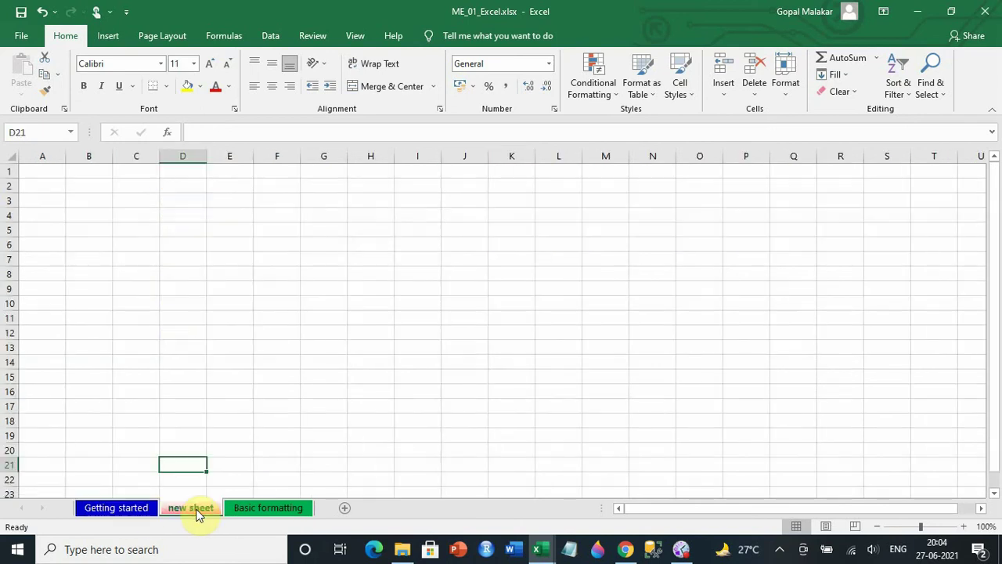
pyautogui.rightClick(197, 509)
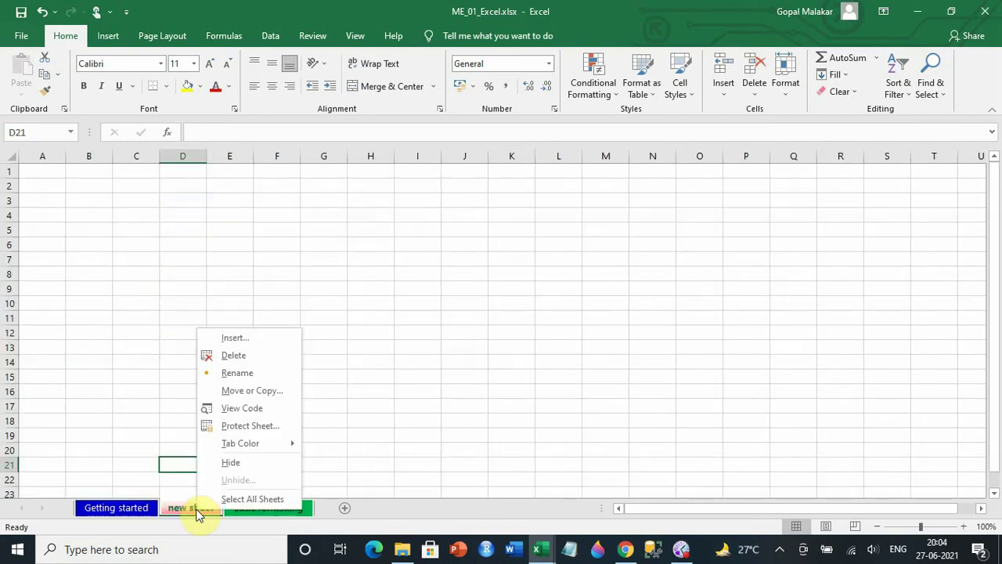
pyautogui.click(238, 358)
# Return to the Getting started sheet and select the "Adding worksheet in the excel" entry in cell C10
pyautogui.click(342, 381)
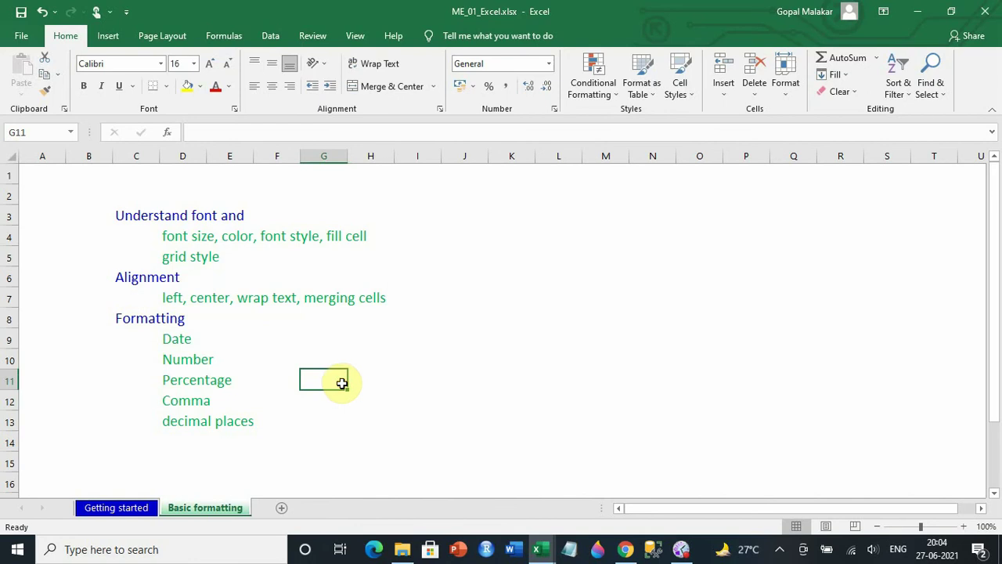
pyautogui.click(145, 507)
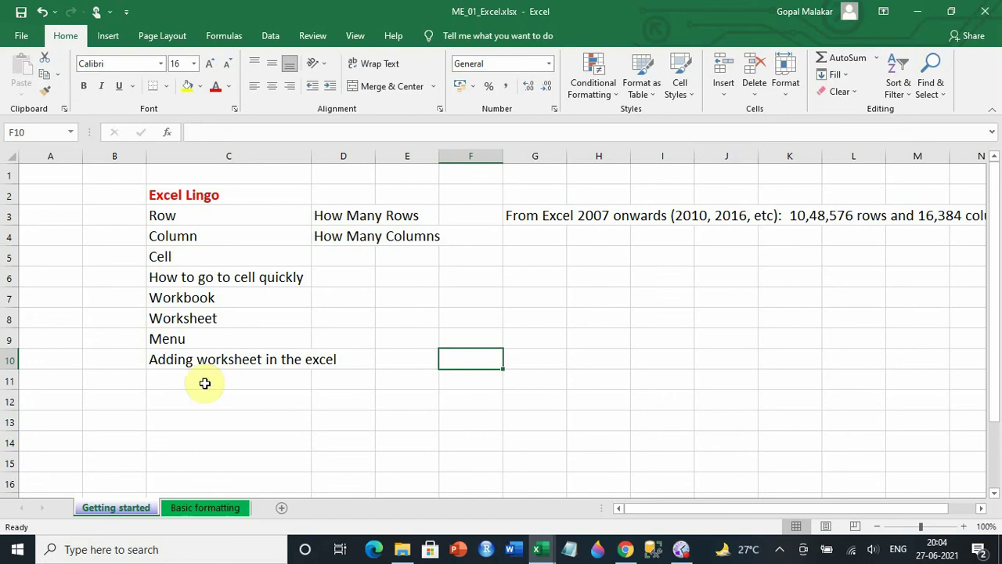
pyautogui.click(173, 361)
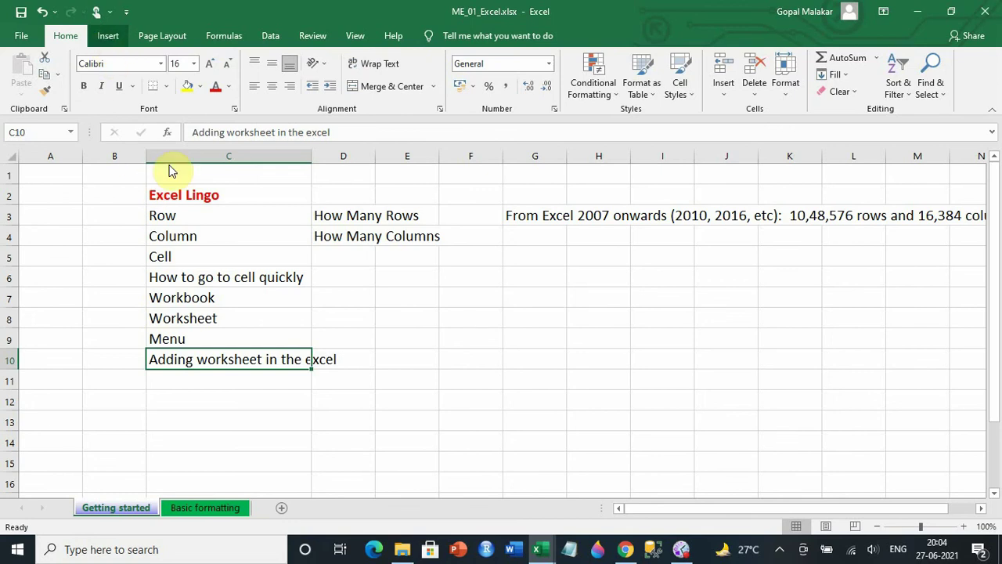
# Look over the Insert and Page Layout commands and return to the Home commands
pyautogui.click(108, 35)
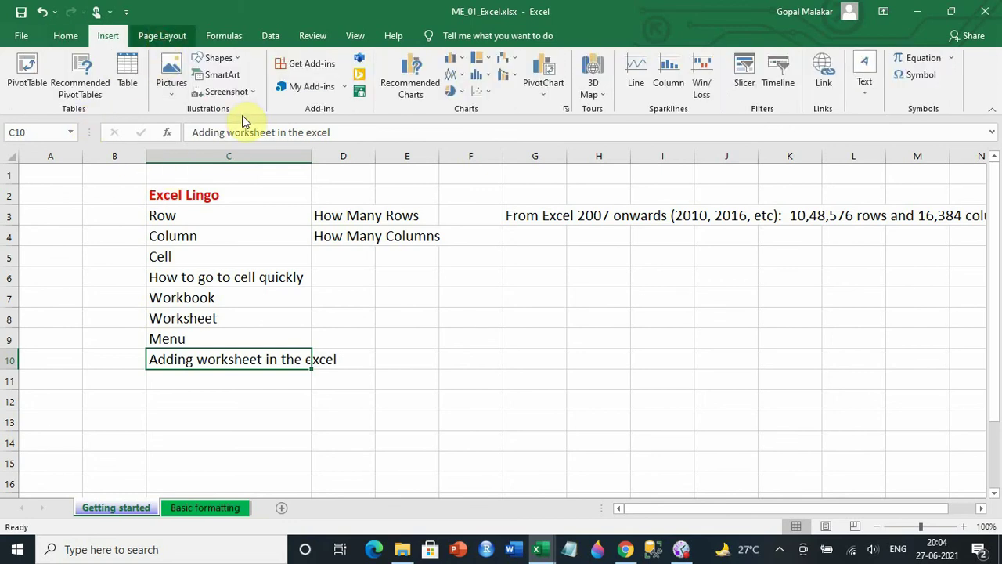
pyautogui.scroll(-1, 242, 115)
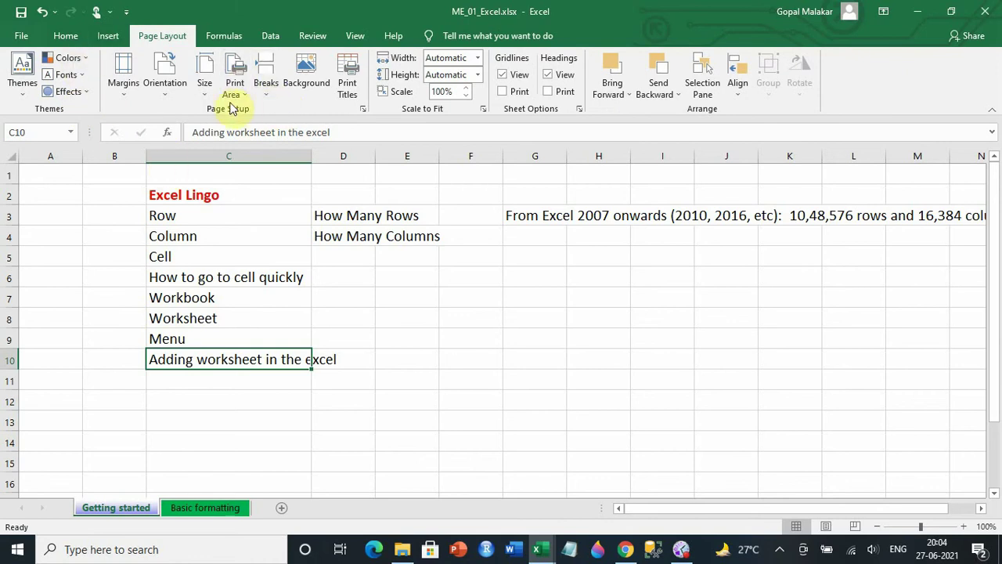
pyautogui.click(69, 36)
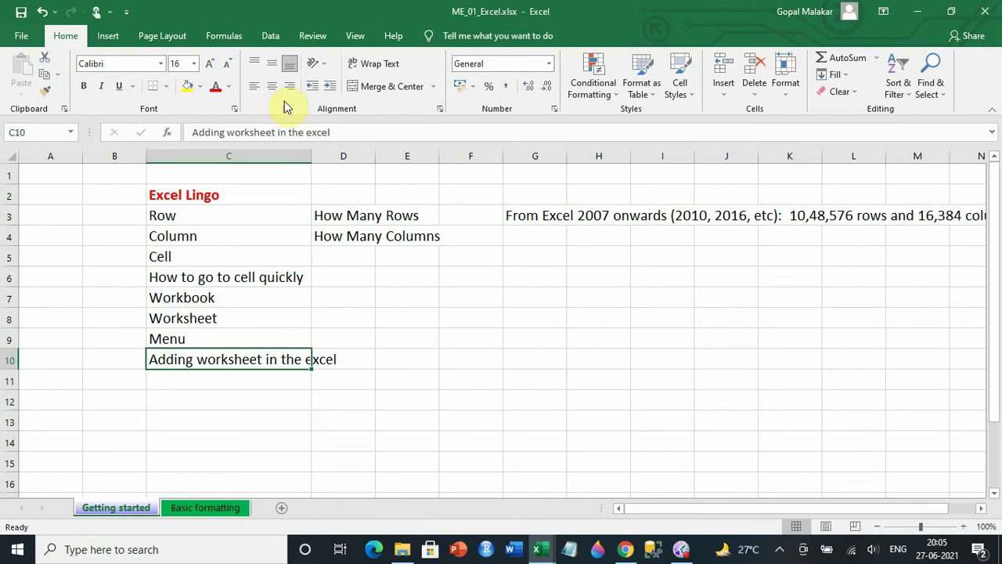
# Compare the gridlines on the Basic formatting and Getting started worksheets, ending on Basic formatting
pyautogui.click(213, 509)
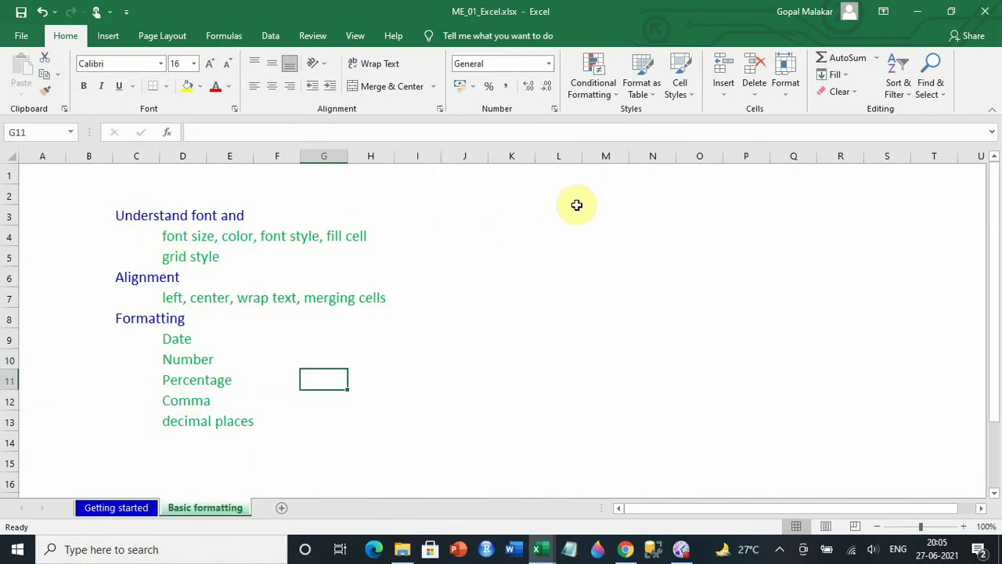
pyautogui.click(595, 237)
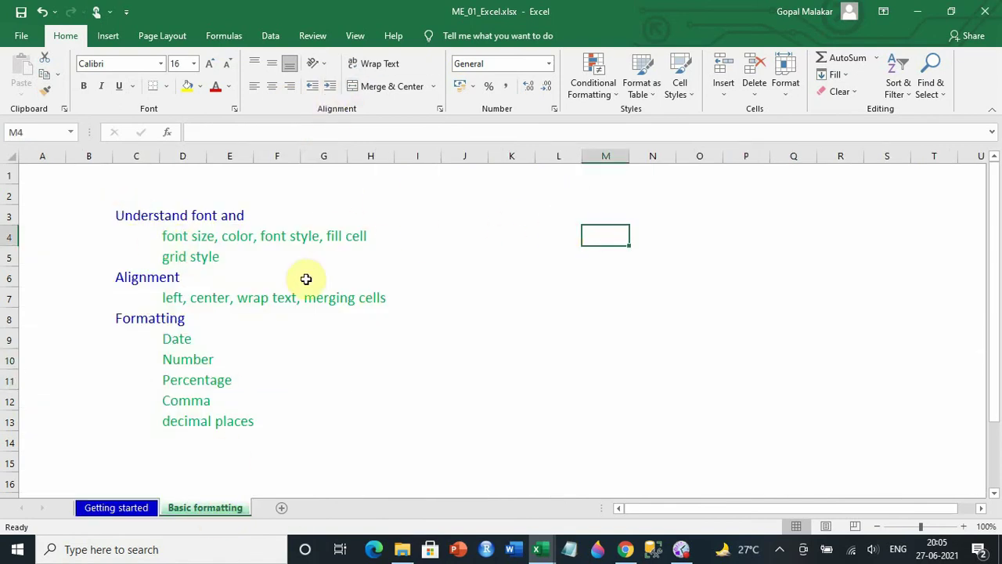
pyautogui.click(139, 509)
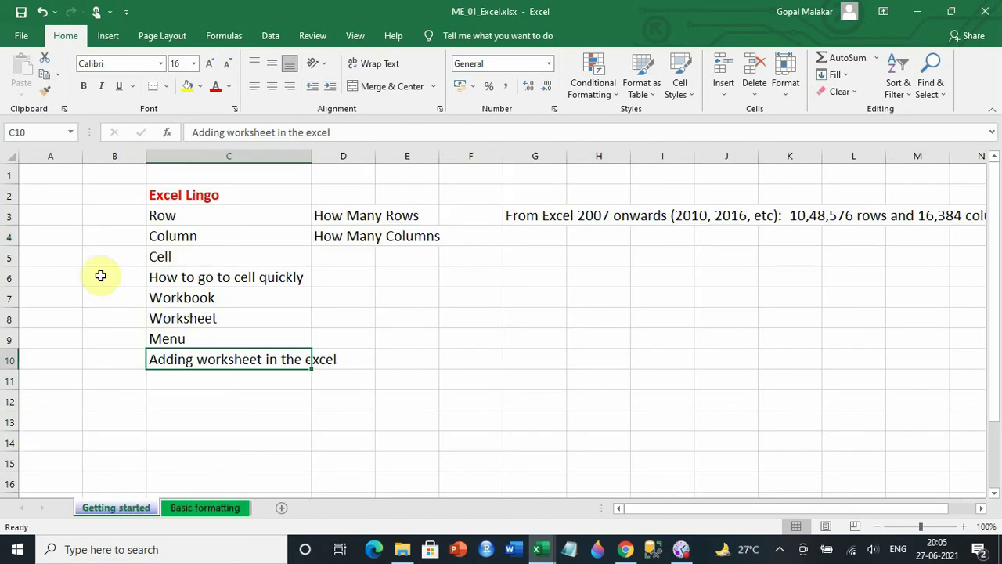
pyautogui.click(201, 507)
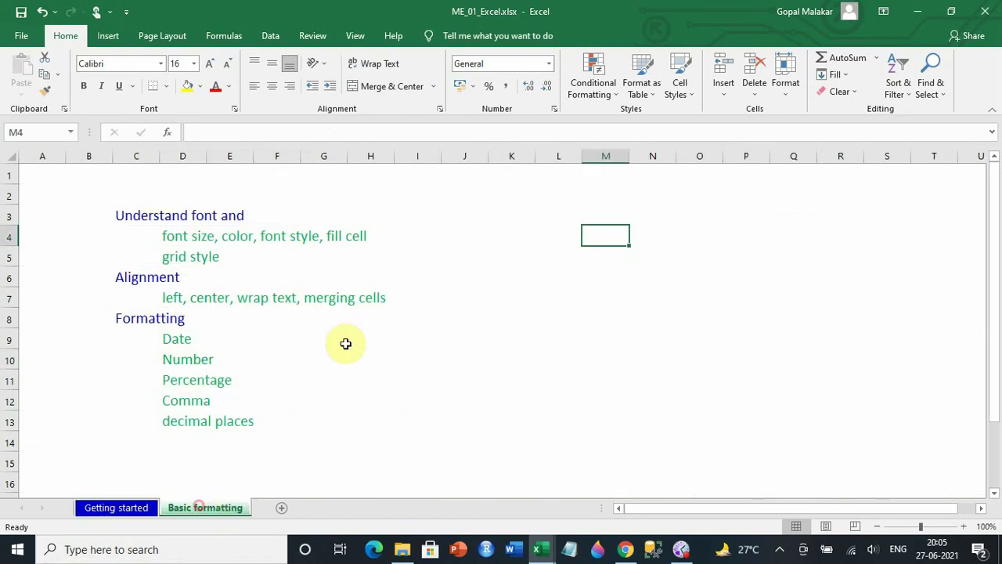
# Show the gridlines on the Basic formatting sheet and hide them again
pyautogui.click(357, 36)
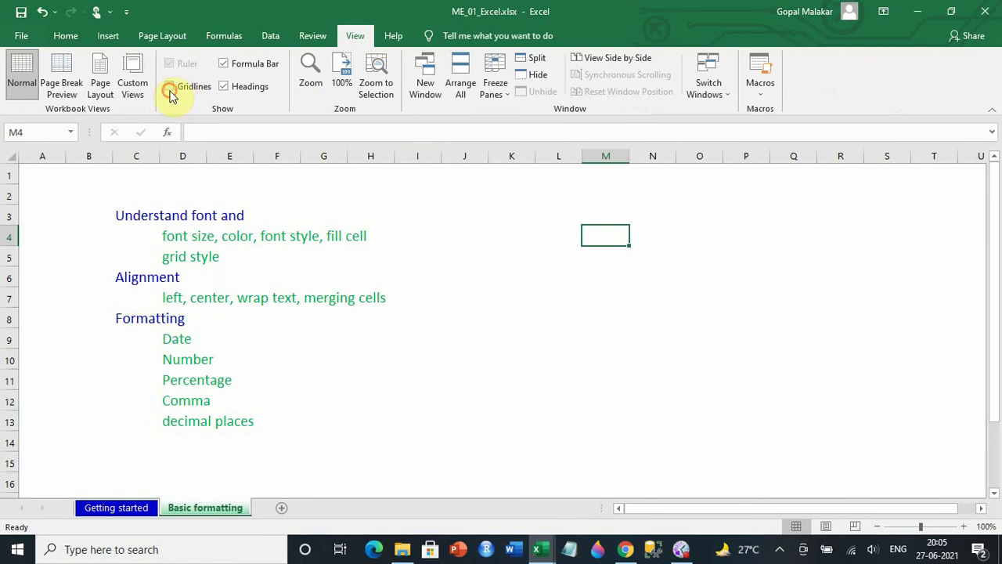
pyautogui.click(169, 87)
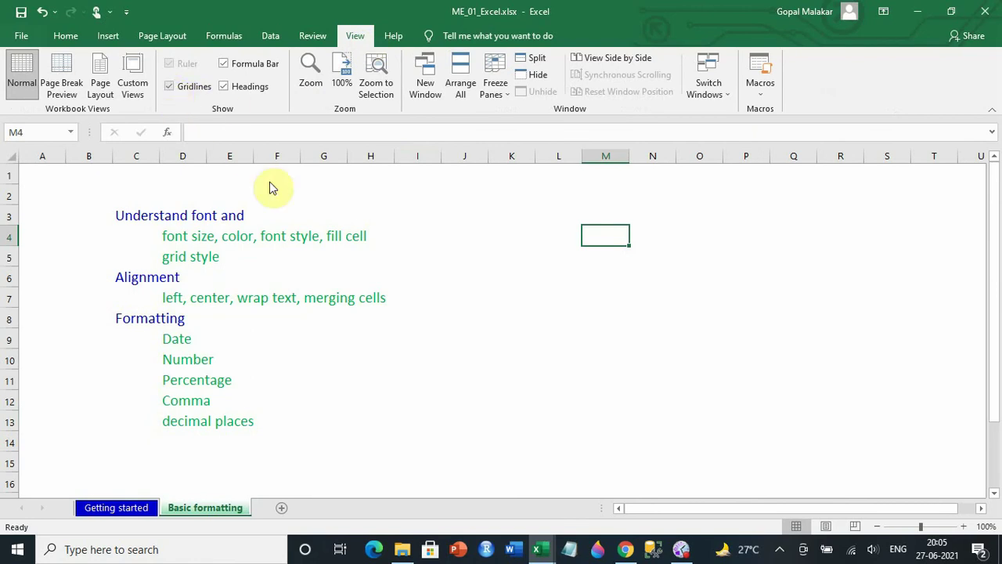
pyautogui.click(419, 208)
pyautogui.click(169, 86)
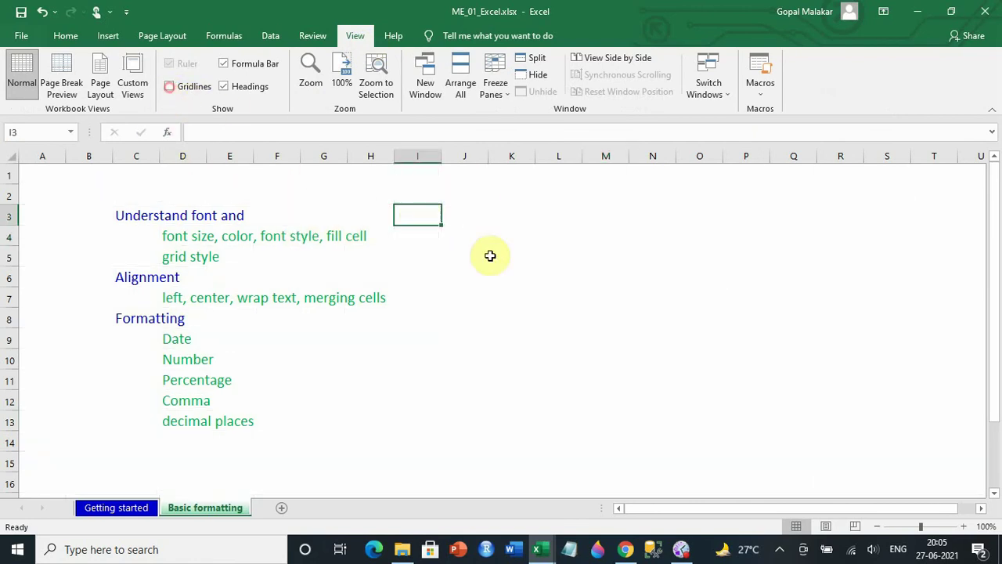
pyautogui.click(491, 256)
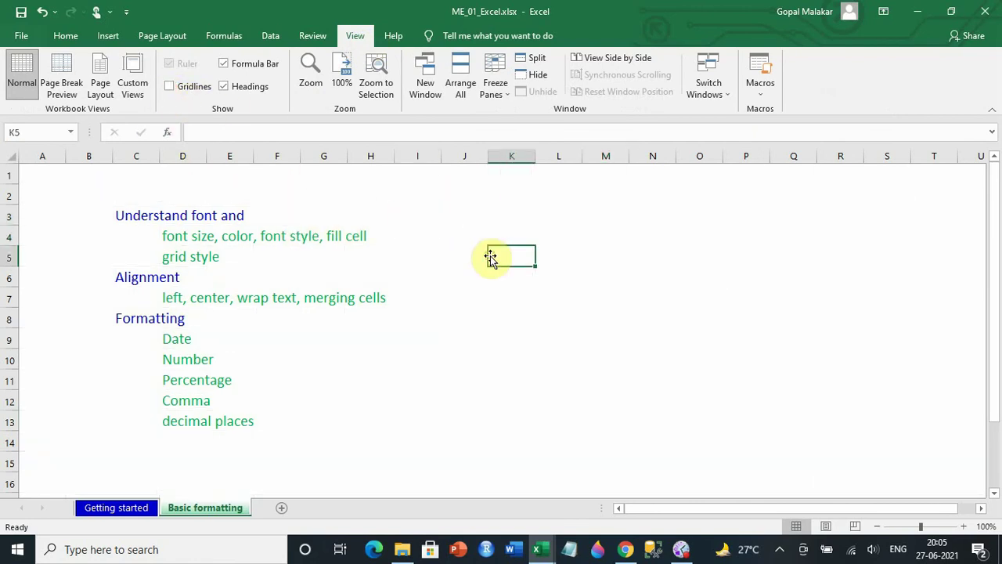
# Enter the person's full name in cell M5 and reselect that cell
pyautogui.click(541, 222)
pyautogui.click(608, 249)
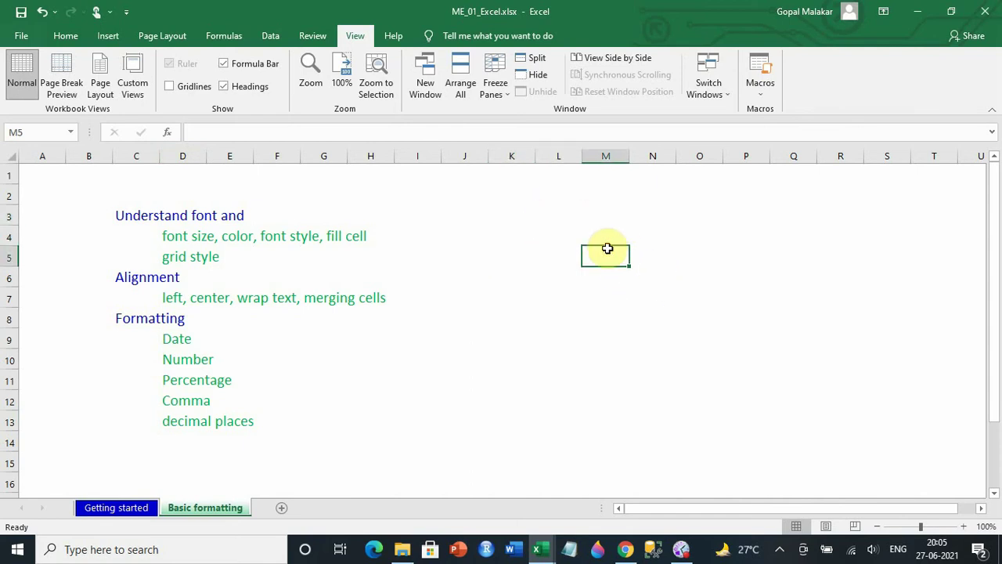
pyautogui.write('Gopal Prasad Malakar')
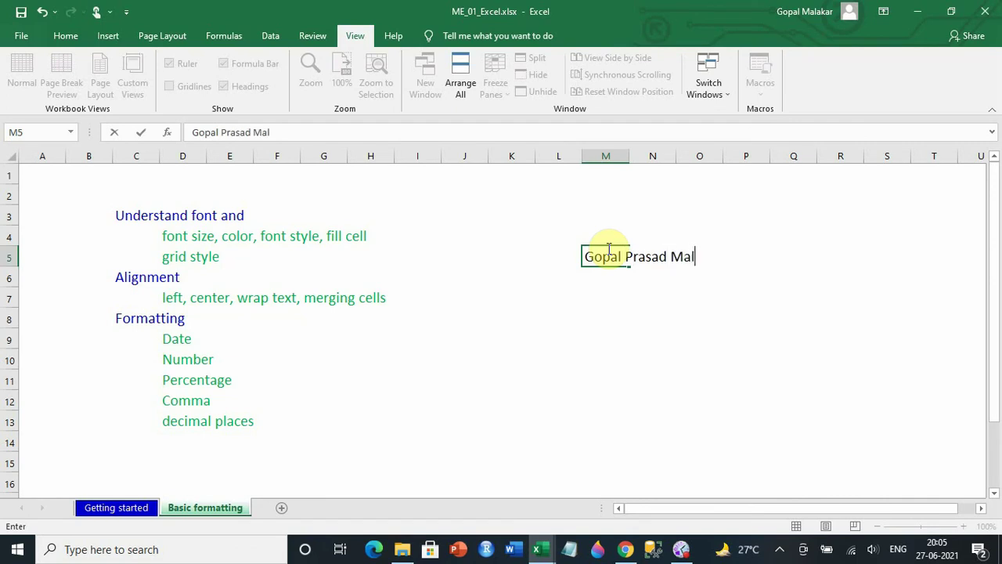
pyautogui.click(649, 295)
pyautogui.click(608, 254)
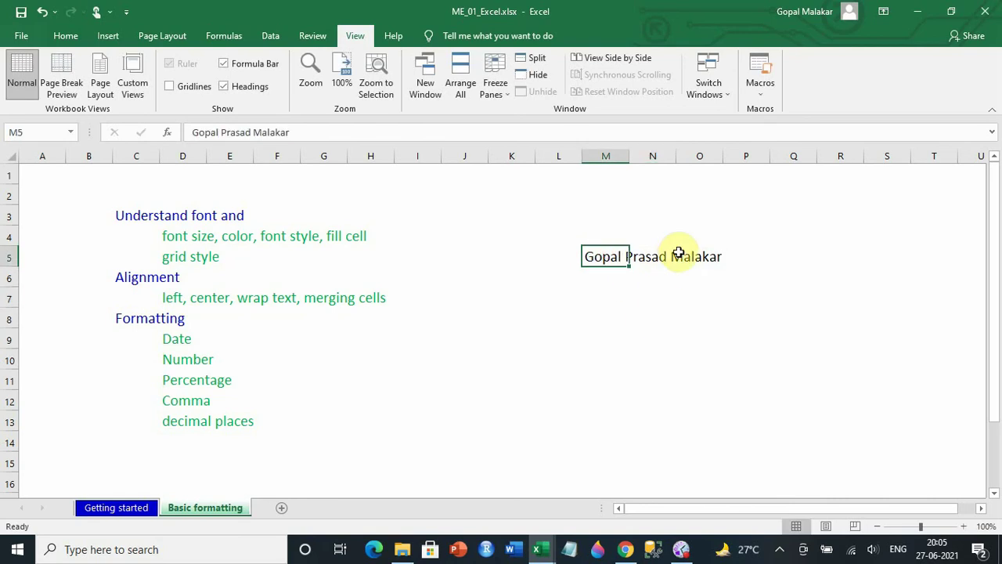
# Increase the font size of the name in M5 stepwise to 22 and reduce it to 18
pyautogui.click(65, 37)
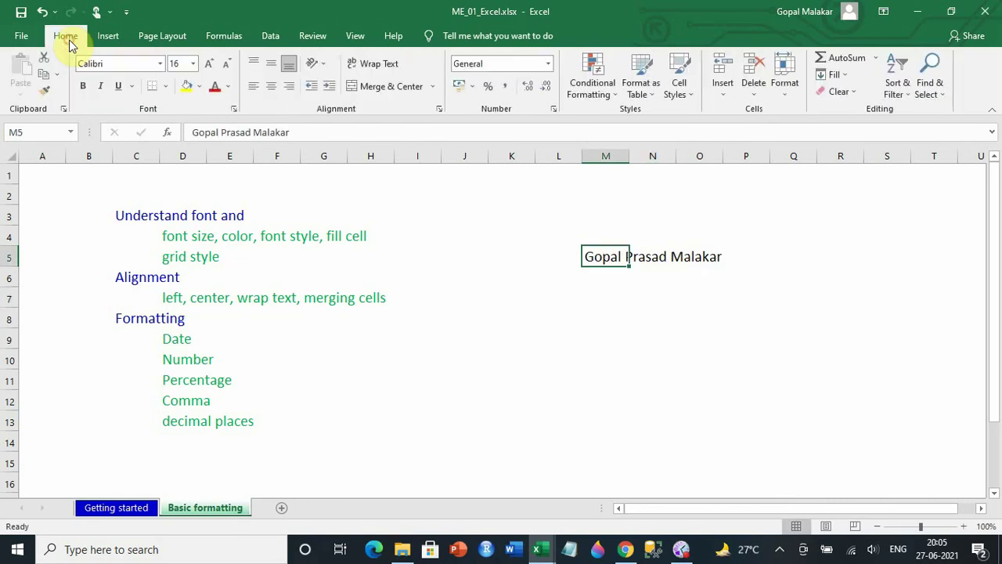
pyautogui.click(213, 66)
pyautogui.click(213, 66)
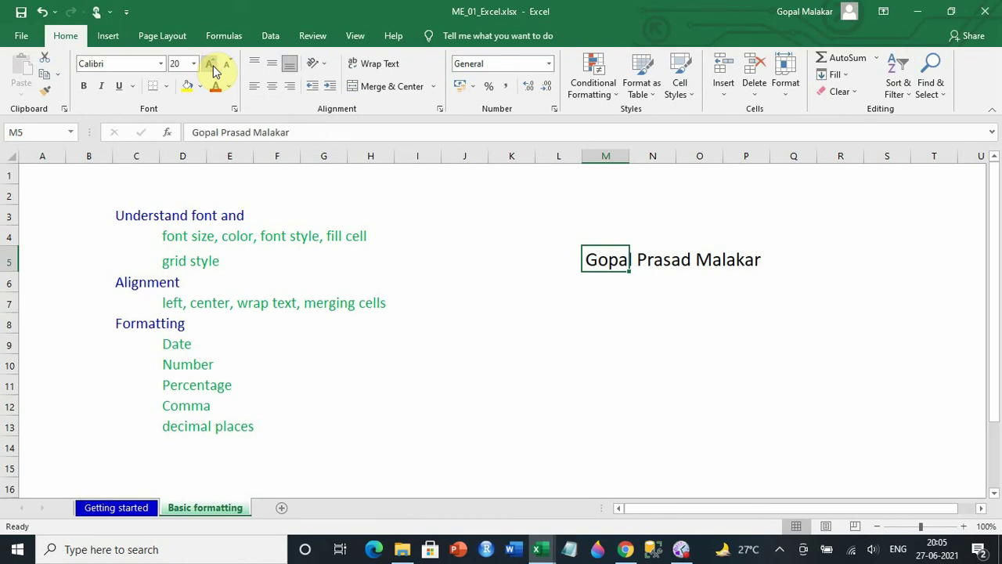
pyautogui.click(213, 66)
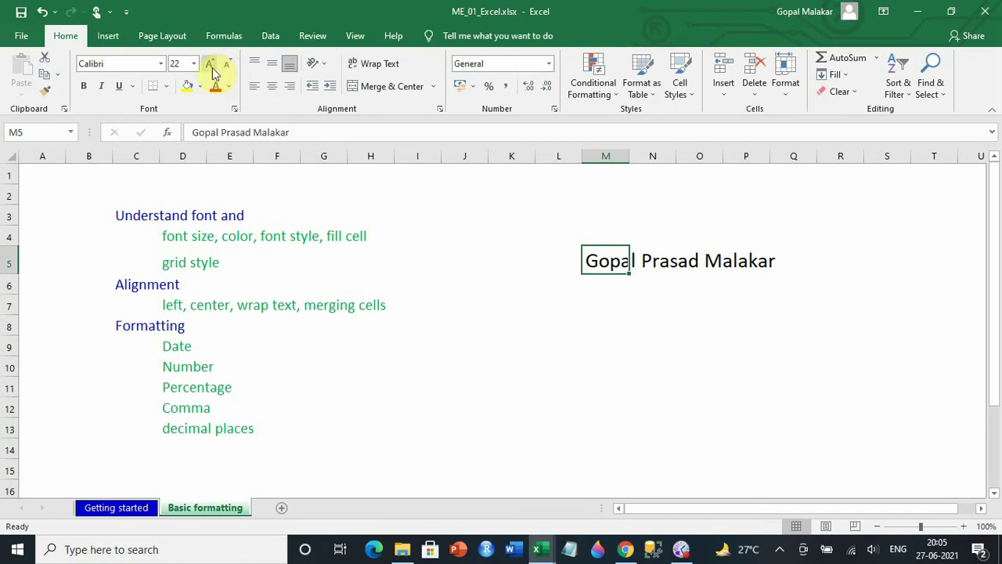
pyautogui.click(228, 69)
pyautogui.click(227, 69)
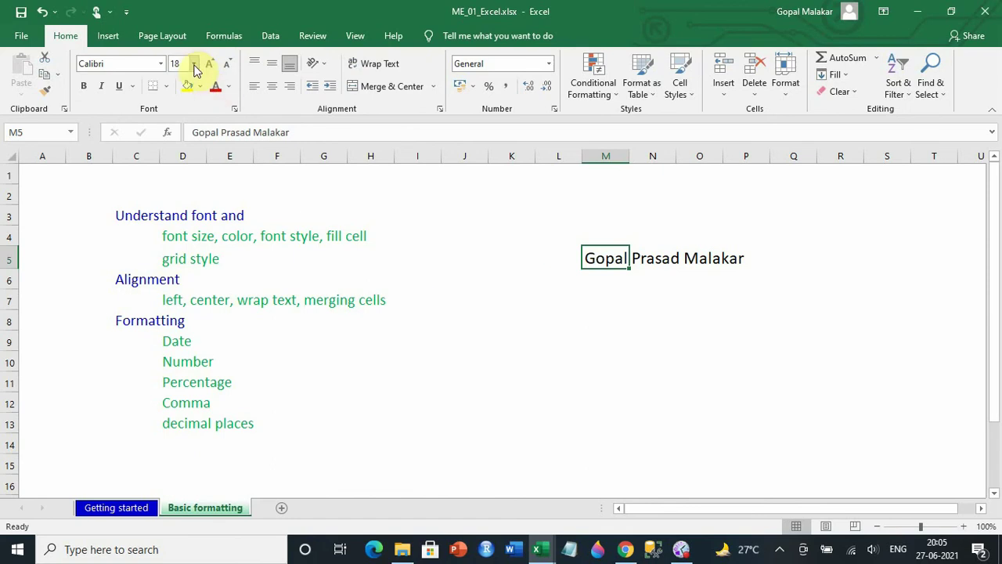
# Try font size 72 on the name in M5 and set it back to 16
pyautogui.click(193, 64)
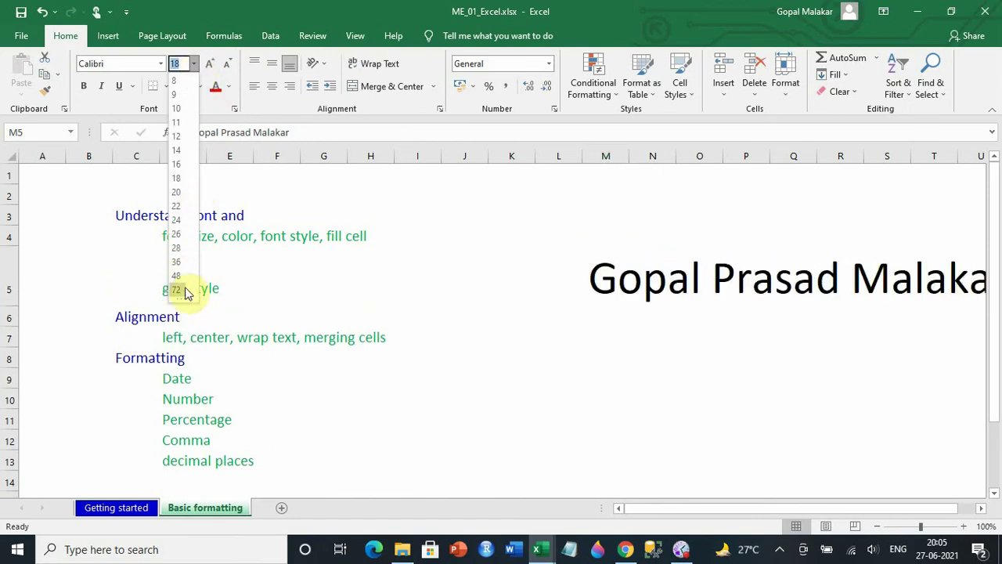
pyautogui.click(185, 291)
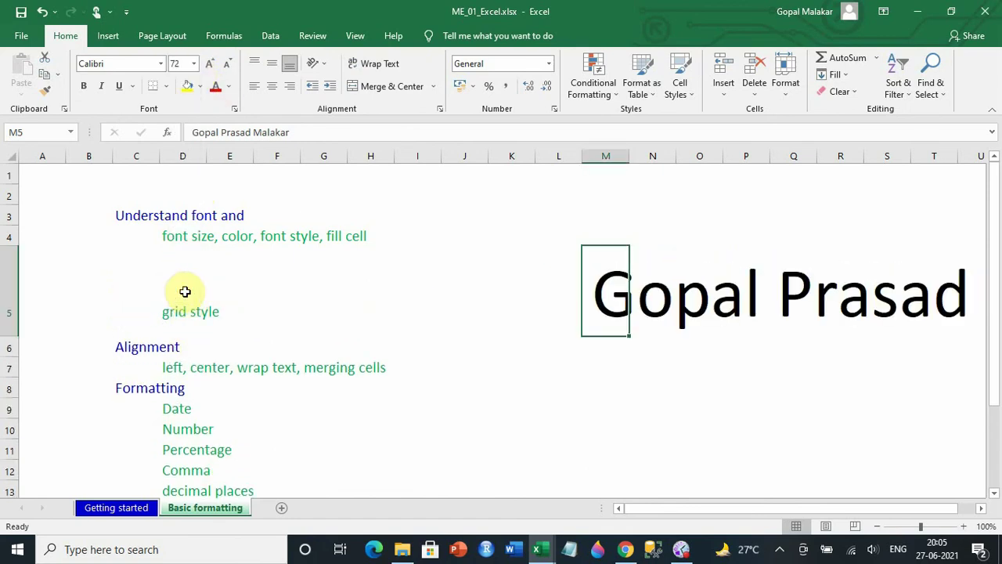
pyautogui.click(194, 64)
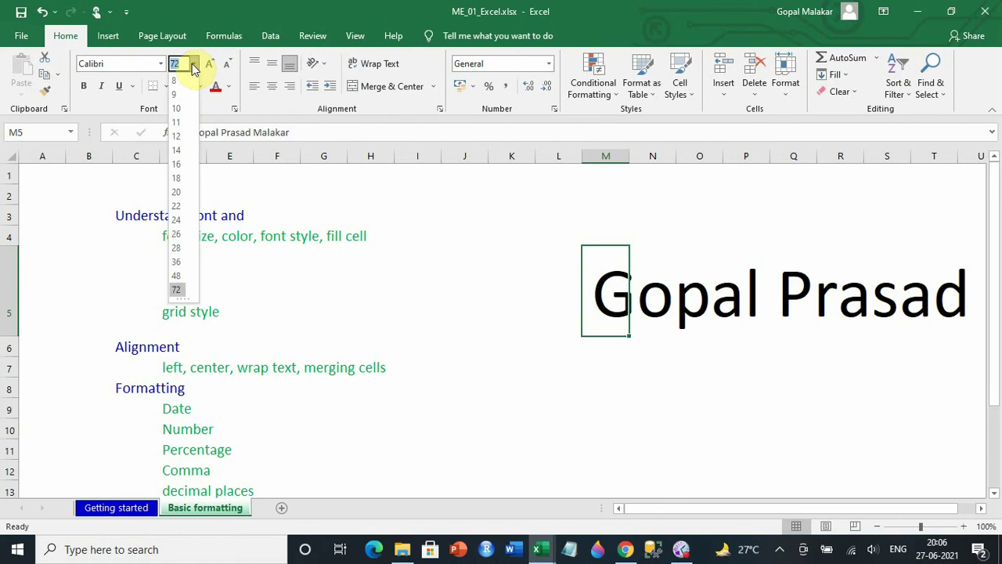
pyautogui.click(185, 165)
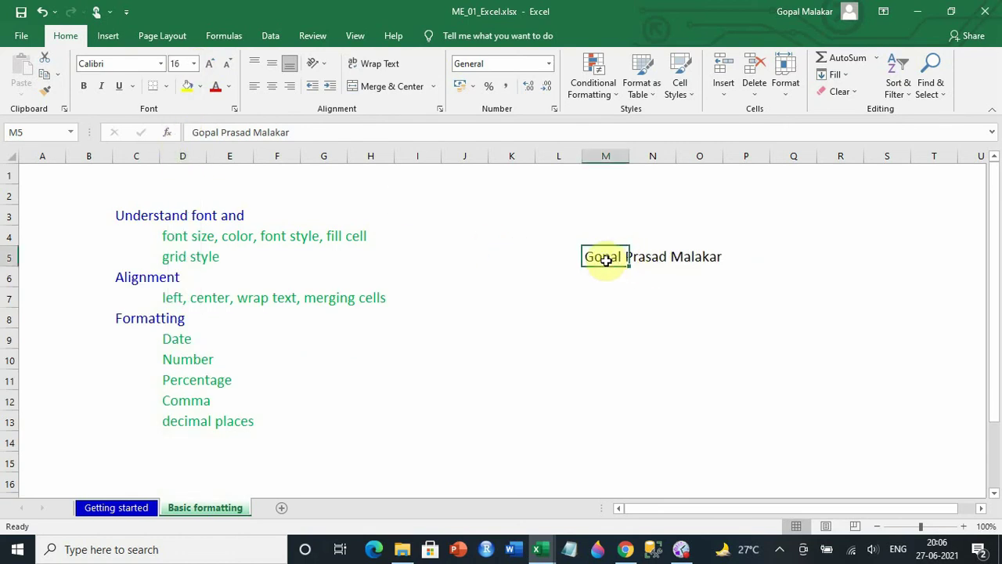
# Try a blue-violet shade from the extended color palette and the standard light blue as font color for M5
pyautogui.click(228, 87)
pyautogui.click(262, 264)
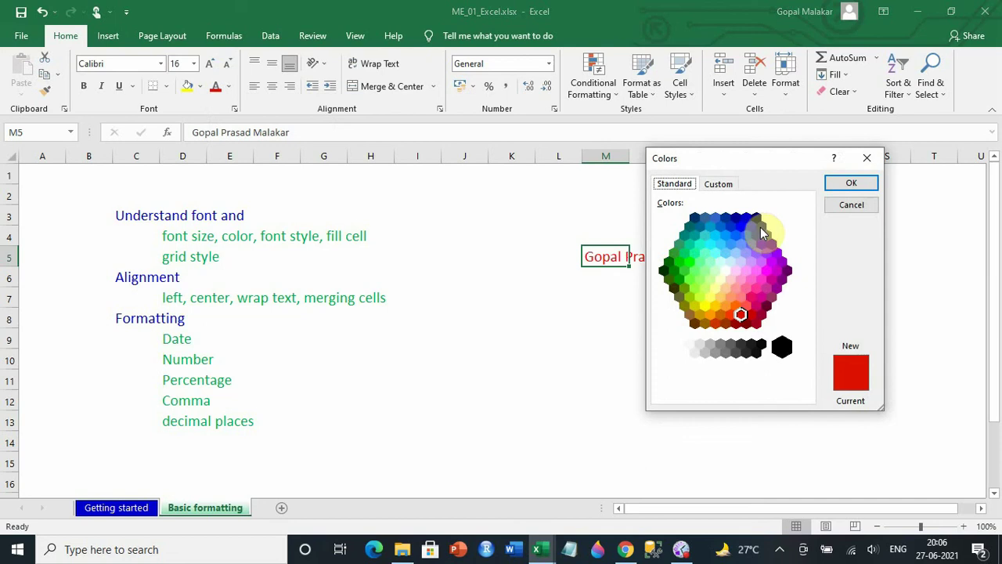
pyautogui.click(756, 229)
pyautogui.click(851, 183)
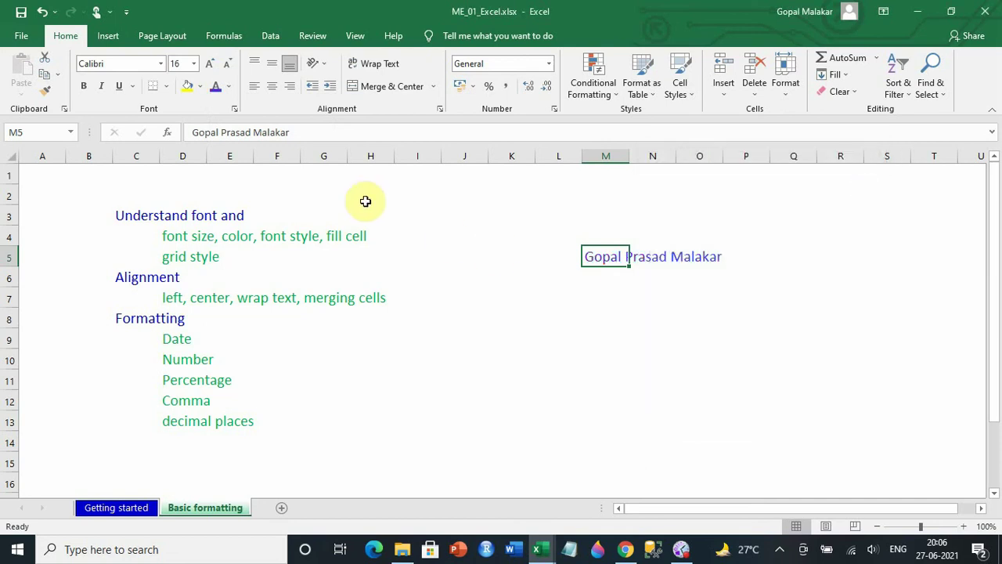
pyautogui.click(229, 87)
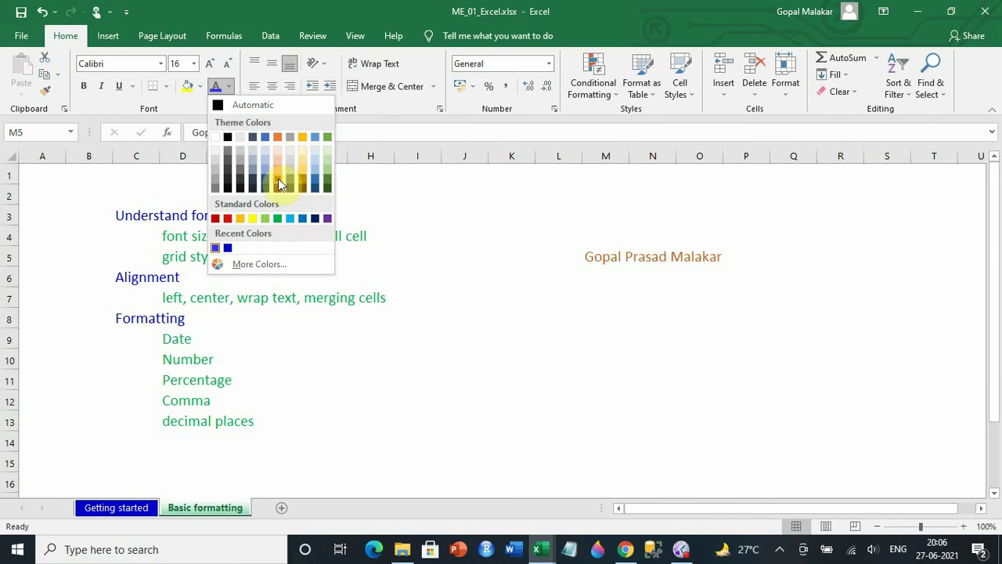
pyautogui.click(291, 218)
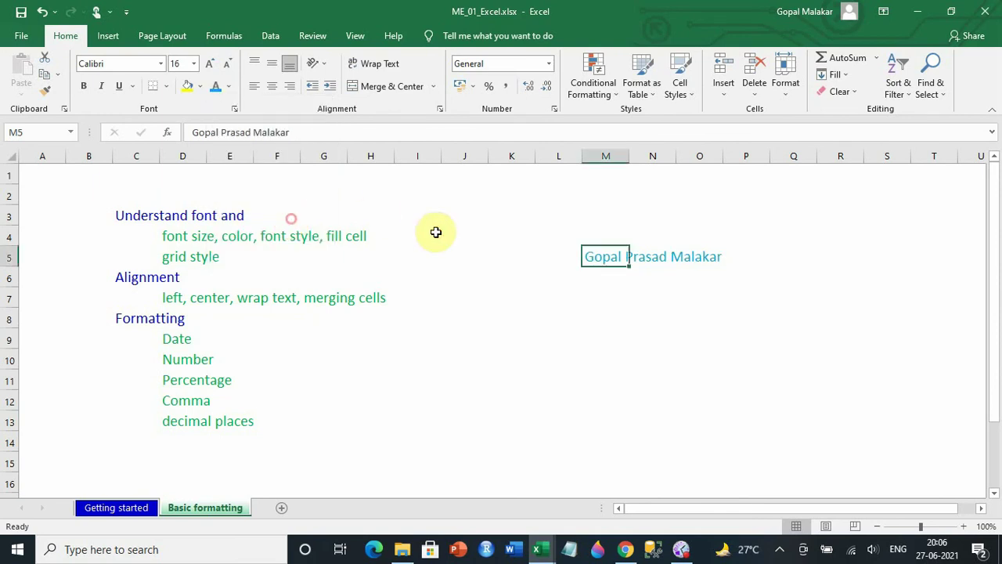
# Mix a custom light green font color, apply it to the name in M5, and reselect the cell
pyautogui.click(229, 90)
pyautogui.click(265, 260)
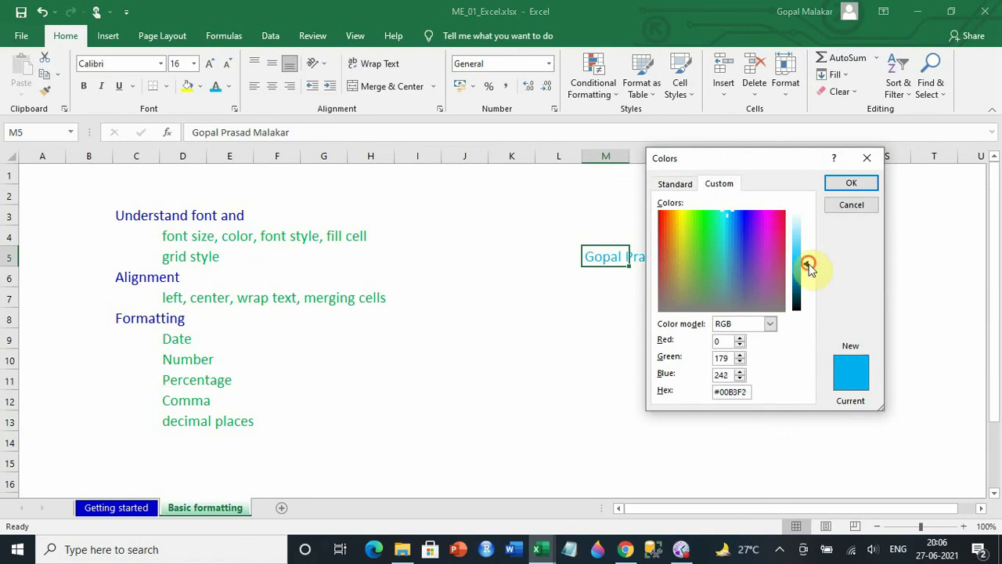
pyautogui.moveTo(809, 267); pyautogui.dragTo(804, 253)
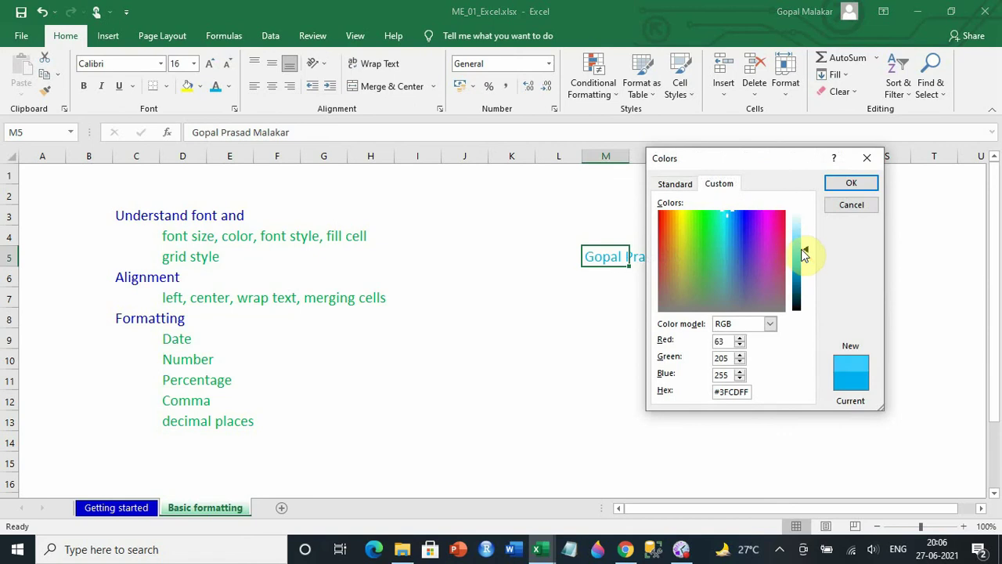
pyautogui.click(696, 232)
pyautogui.click(852, 183)
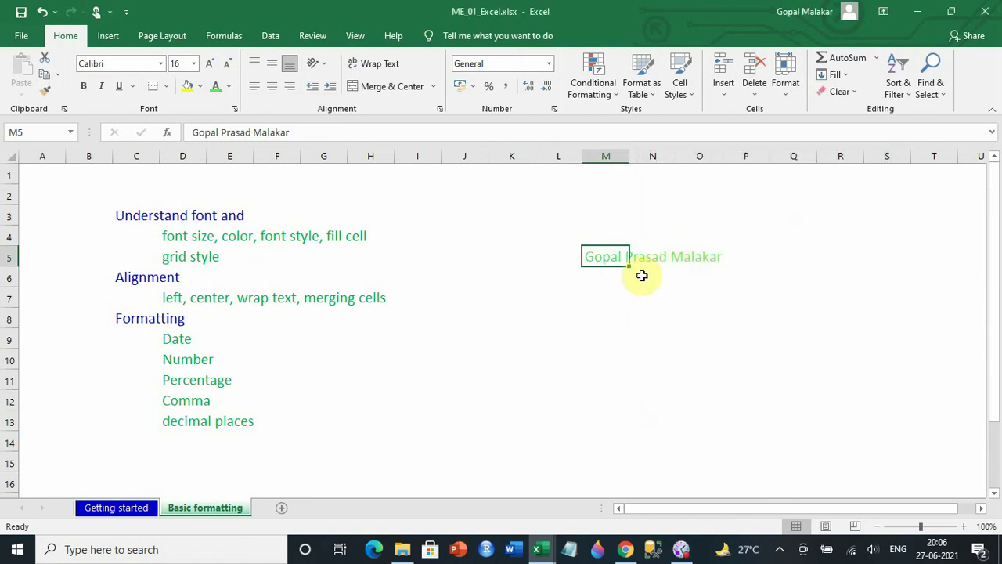
pyautogui.click(611, 318)
pyautogui.click(600, 258)
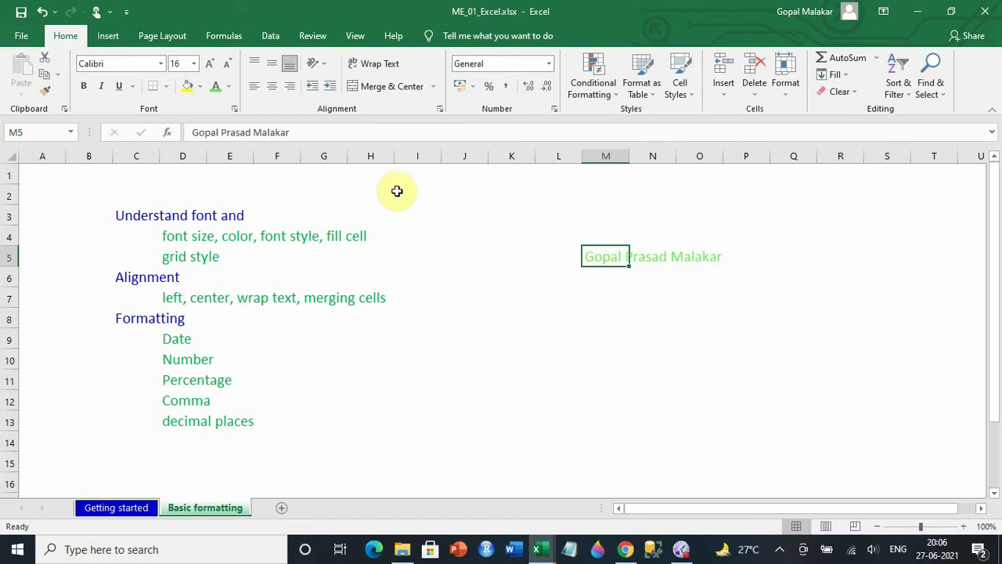
# Try bold, italic and underline on the name in M5, leaving it bold and underlined without italic
pyautogui.click(84, 91)
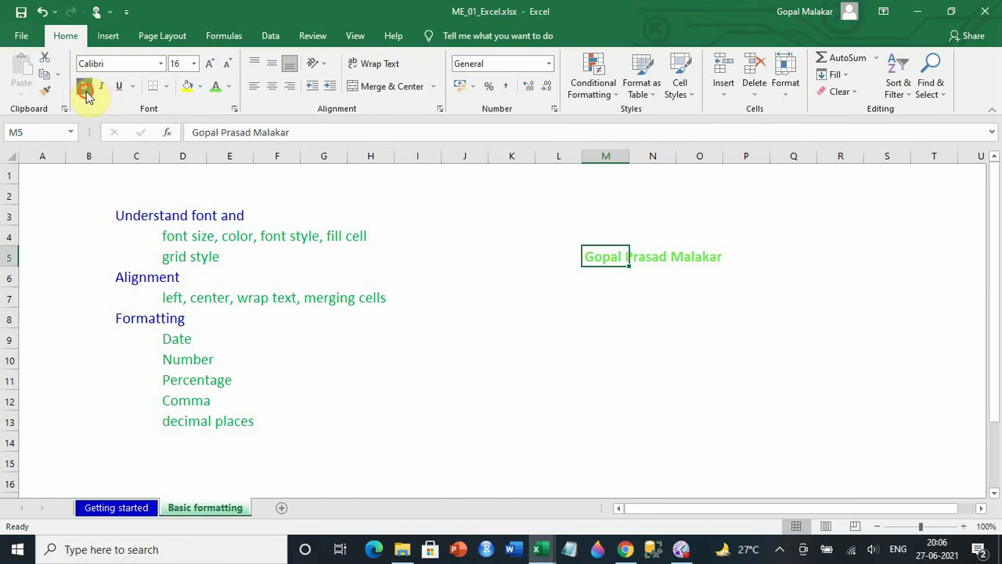
pyautogui.click(85, 91)
pyautogui.click(101, 86)
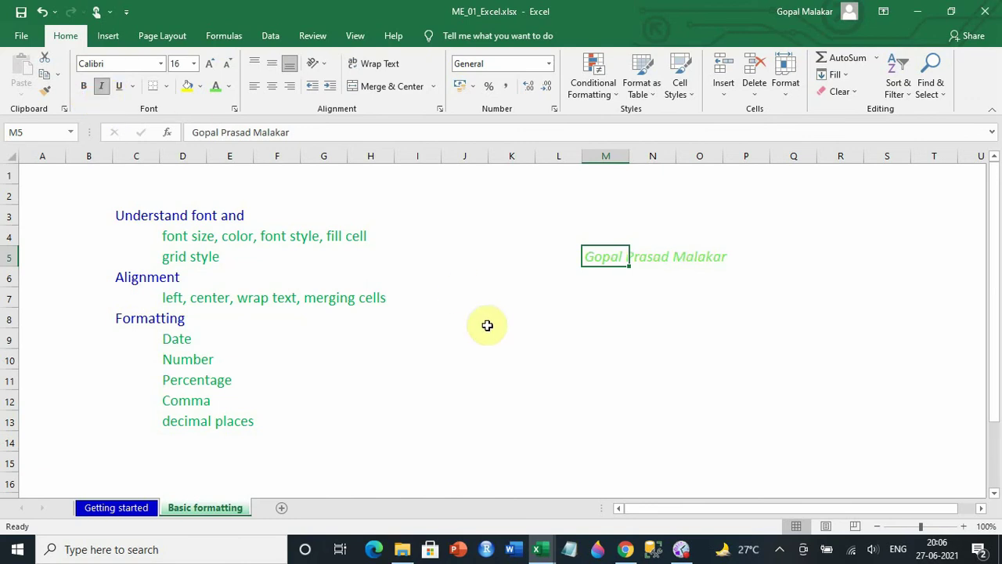
pyautogui.click(118, 86)
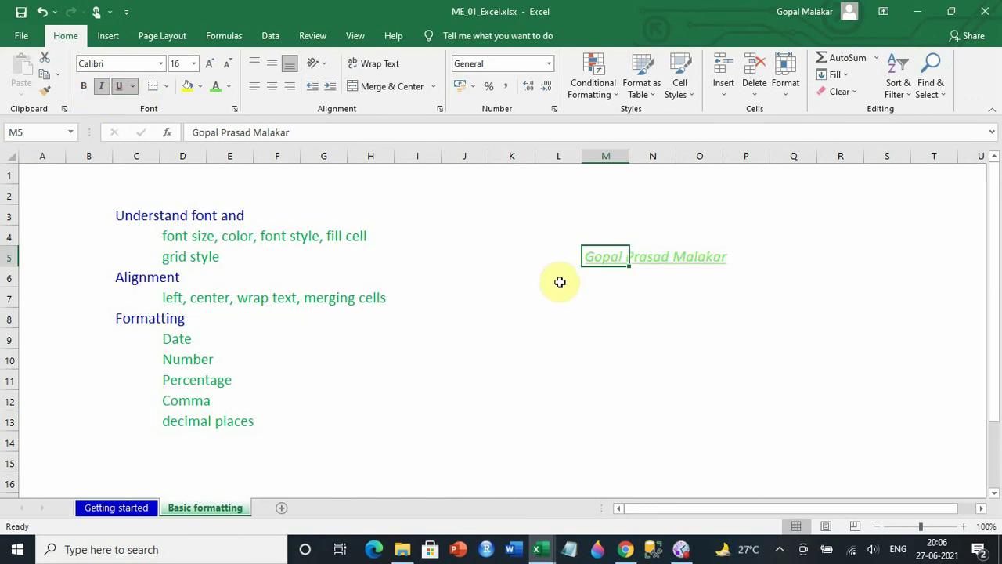
pyautogui.click(84, 88)
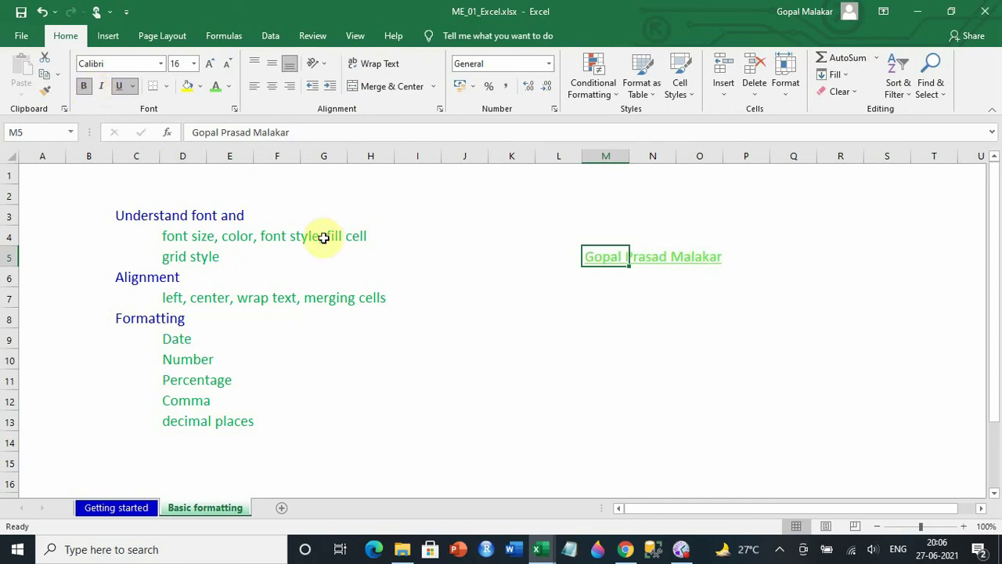
# Apply thick outside borders to the range K3:Q7 around the name
pyautogui.click(555, 286)
pyautogui.moveTo(516, 224); pyautogui.dragTo(788, 306)
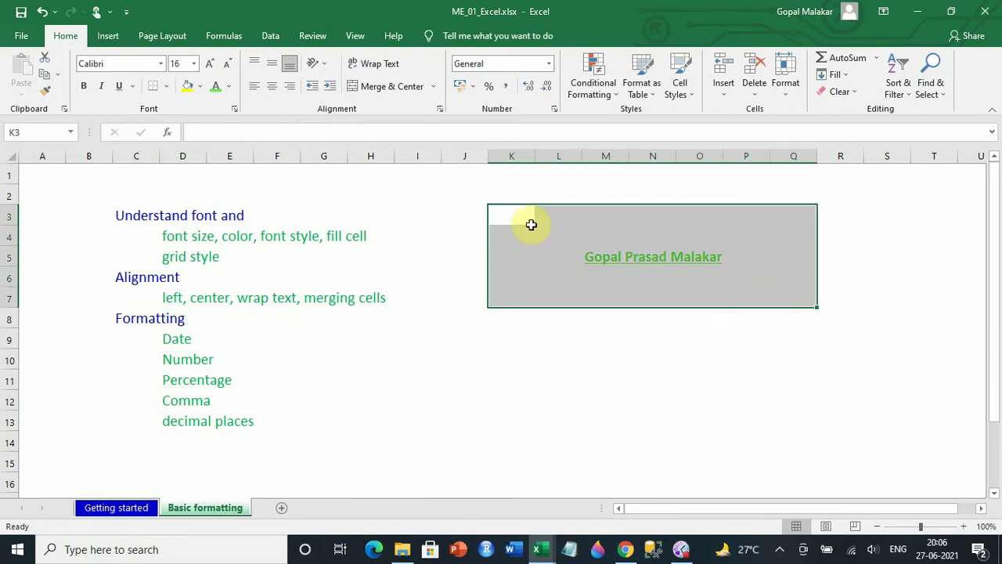
pyautogui.click(168, 88)
pyautogui.click(207, 253)
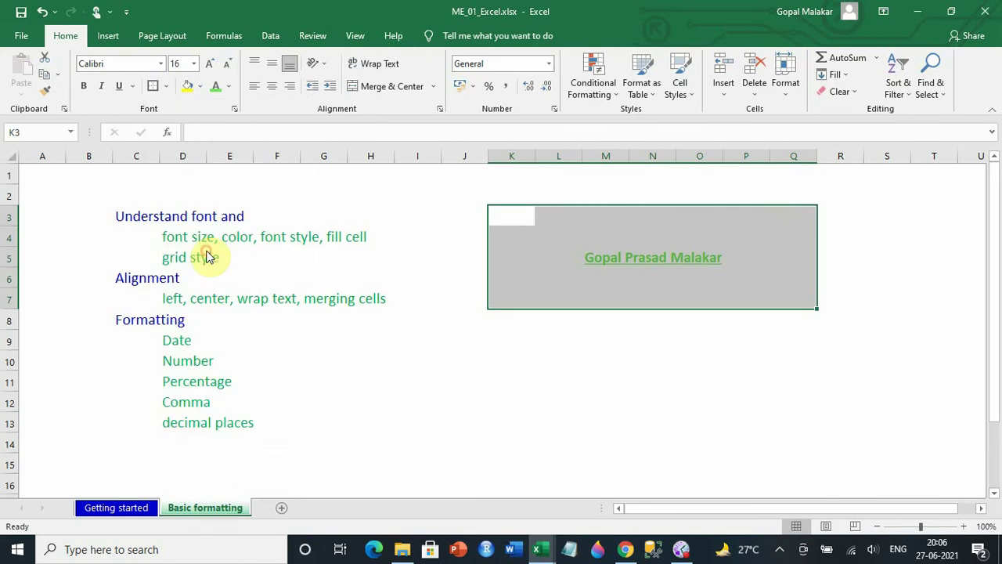
pyautogui.click(458, 420)
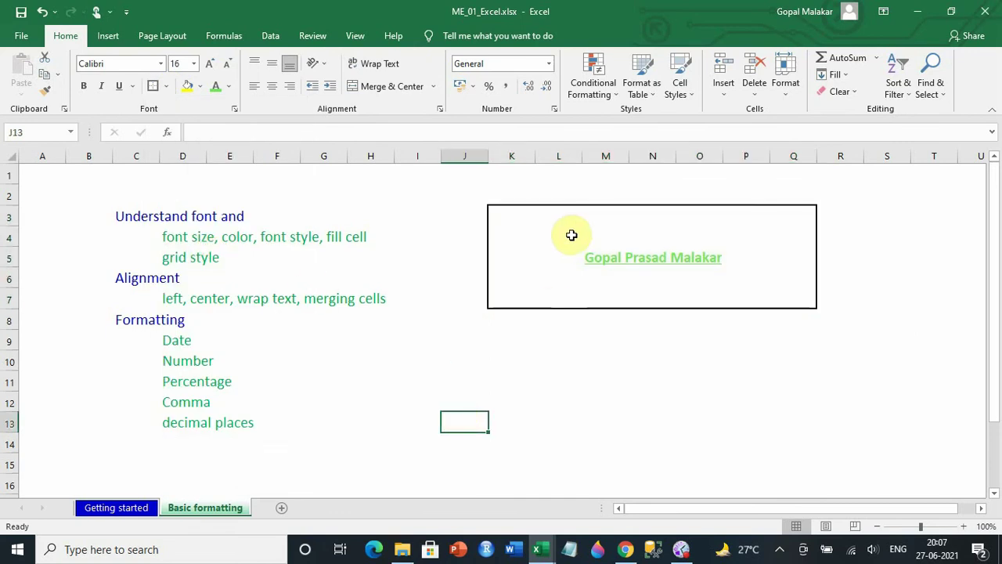
# Add a bottom border to cells L4:P4 above the name
pyautogui.moveTo(572, 235); pyautogui.dragTo(732, 237)
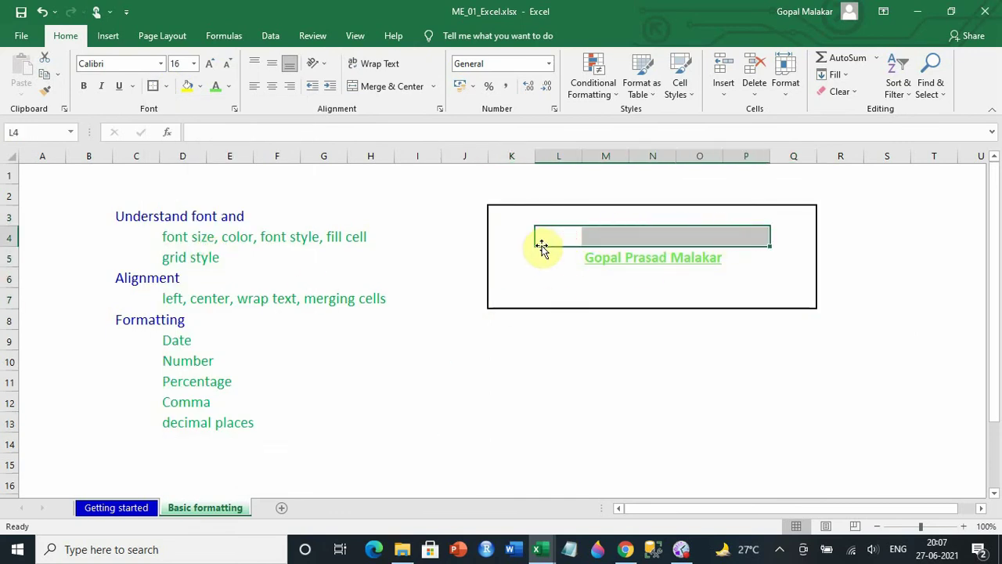
pyautogui.click(746, 255)
pyautogui.moveTo(541, 236); pyautogui.dragTo(766, 233)
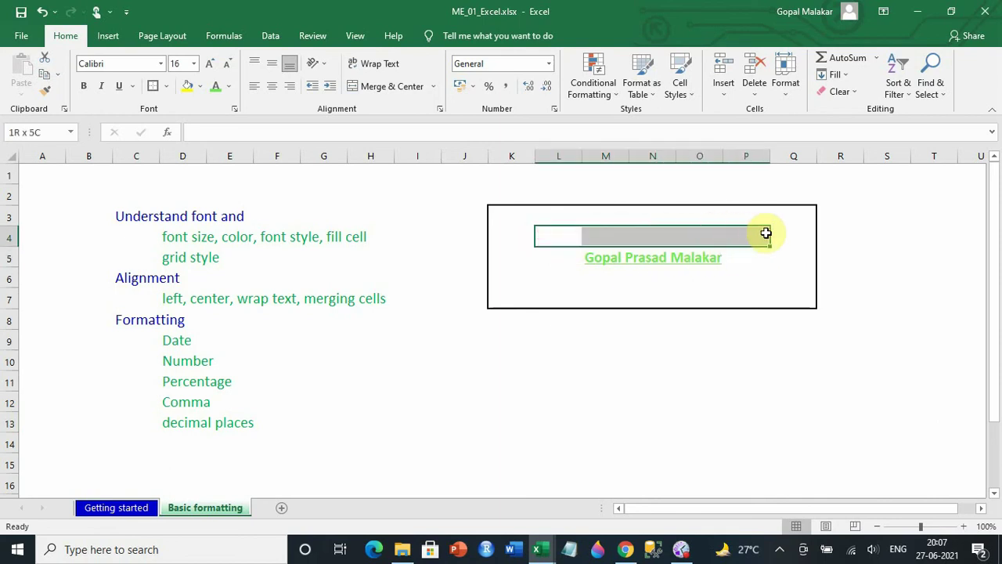
pyautogui.click(169, 86)
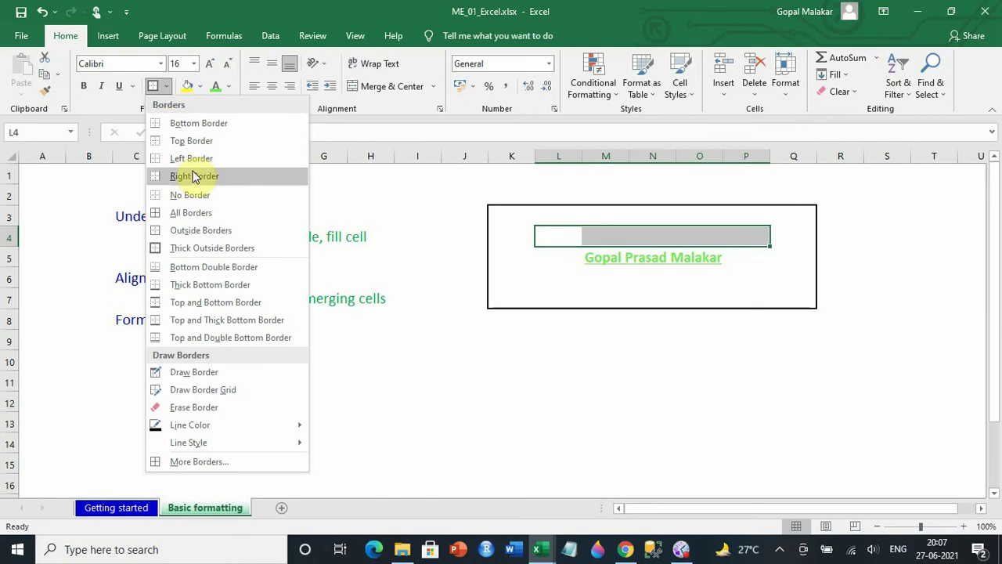
pyautogui.click(199, 124)
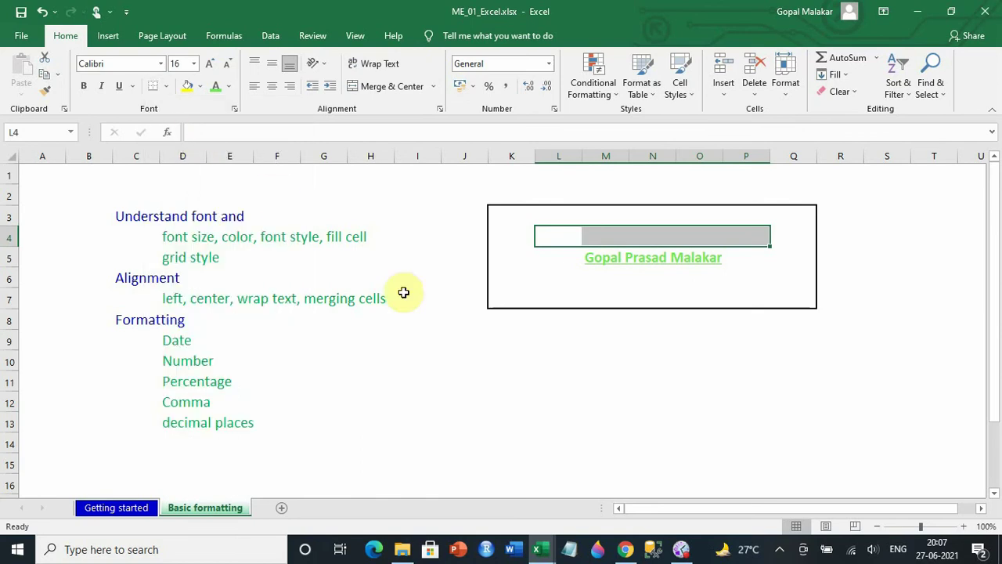
pyautogui.click(512, 354)
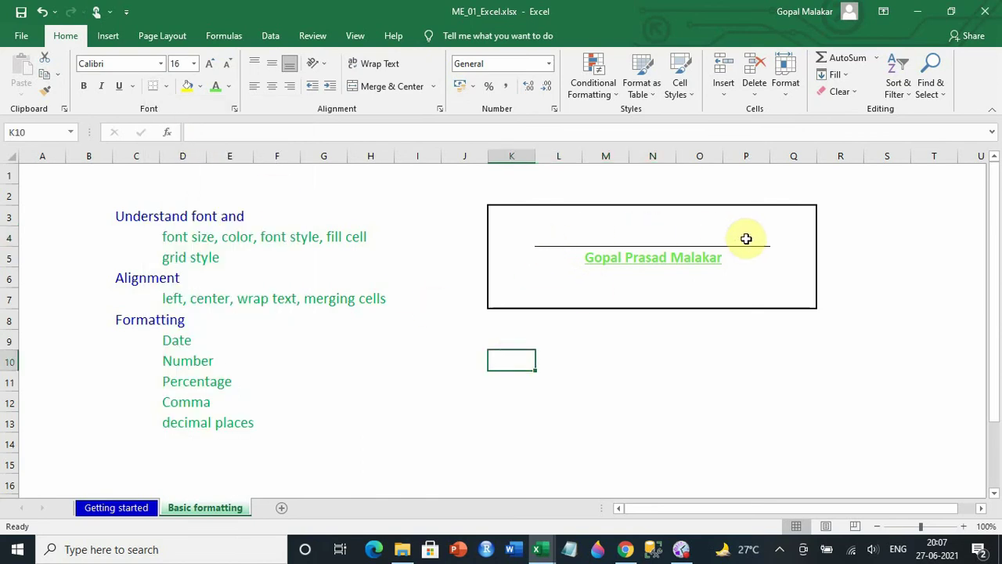
pyautogui.moveTo(545, 280); pyautogui.dragTo(753, 286)
pyautogui.click(560, 280)
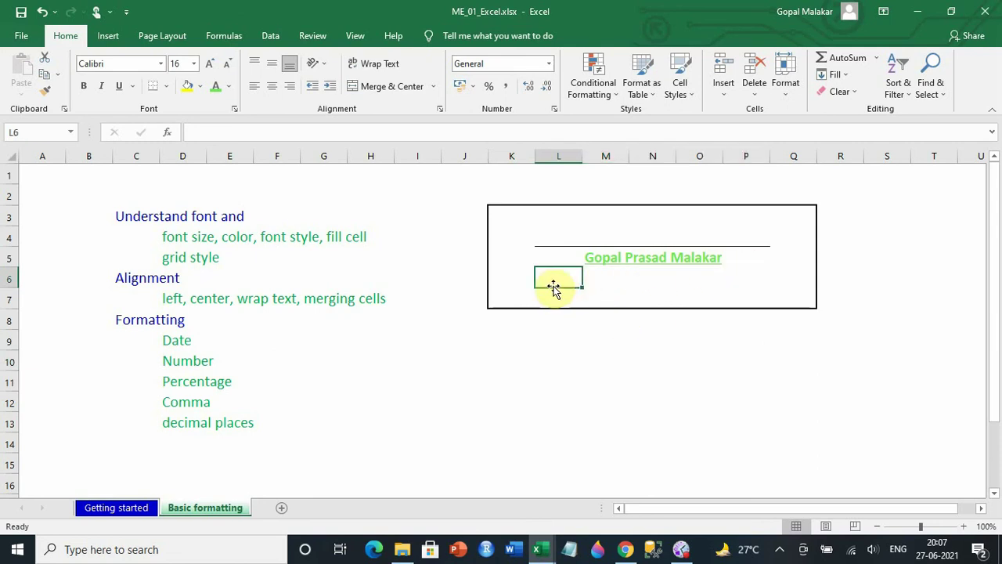
pyautogui.click(561, 354)
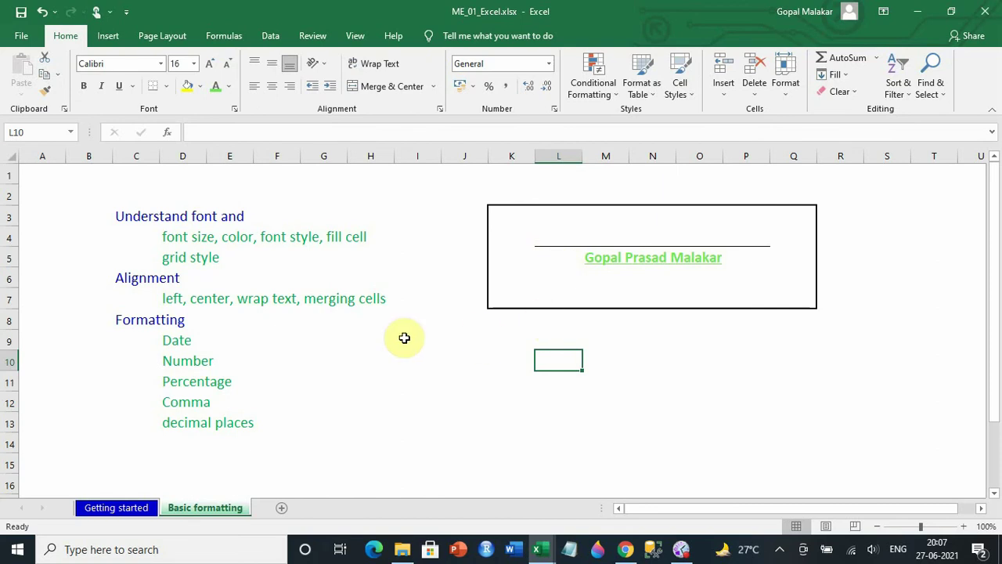
pyautogui.click(173, 243)
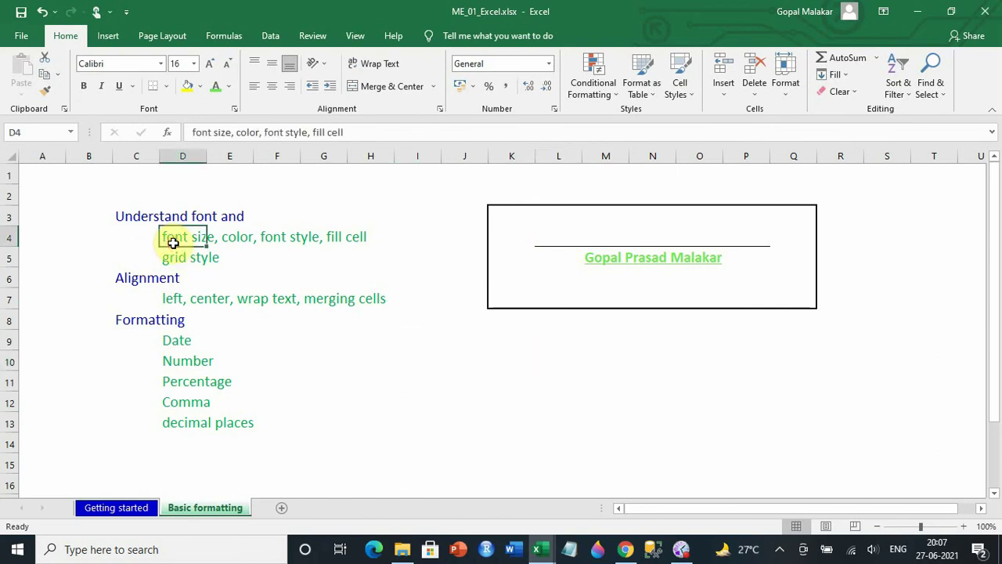
pyautogui.click(228, 242)
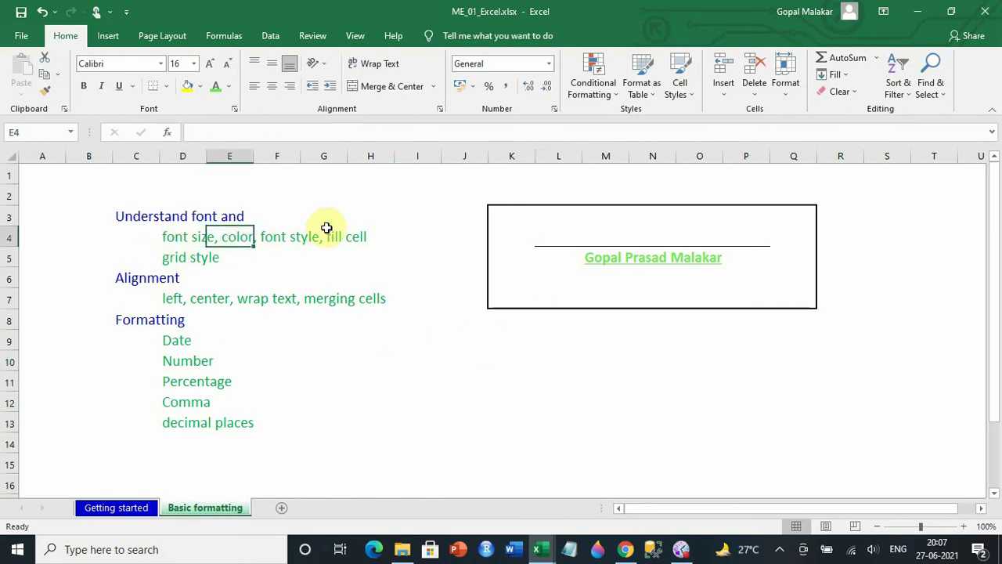
# Try the Algerian font on the name in M5
pyautogui.click(624, 259)
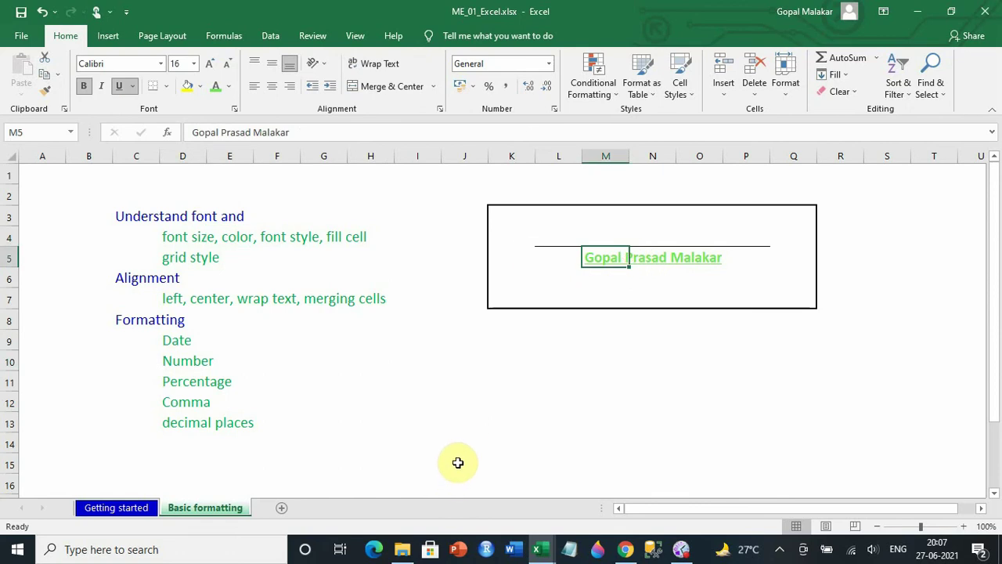
pyautogui.click(162, 63)
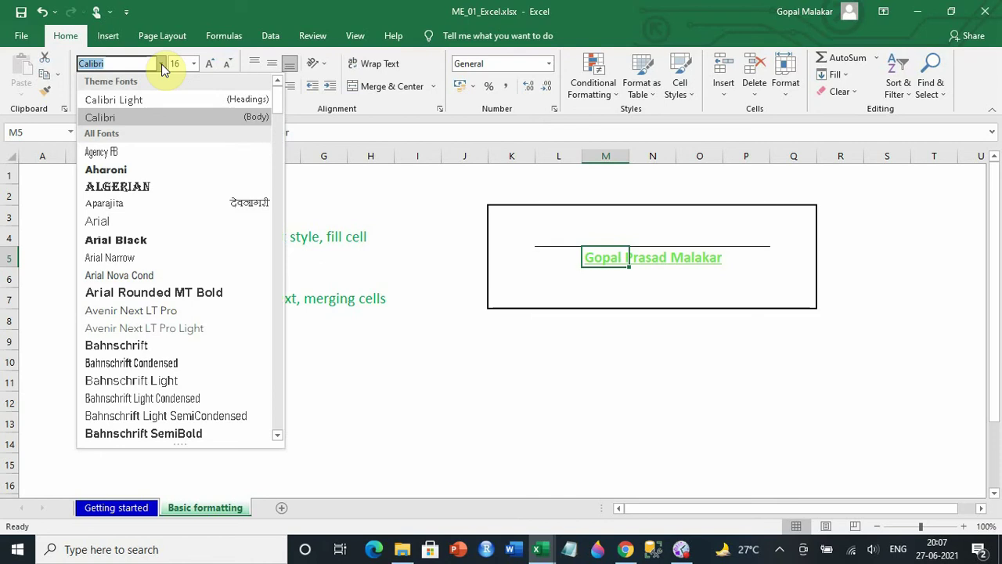
pyautogui.click(171, 191)
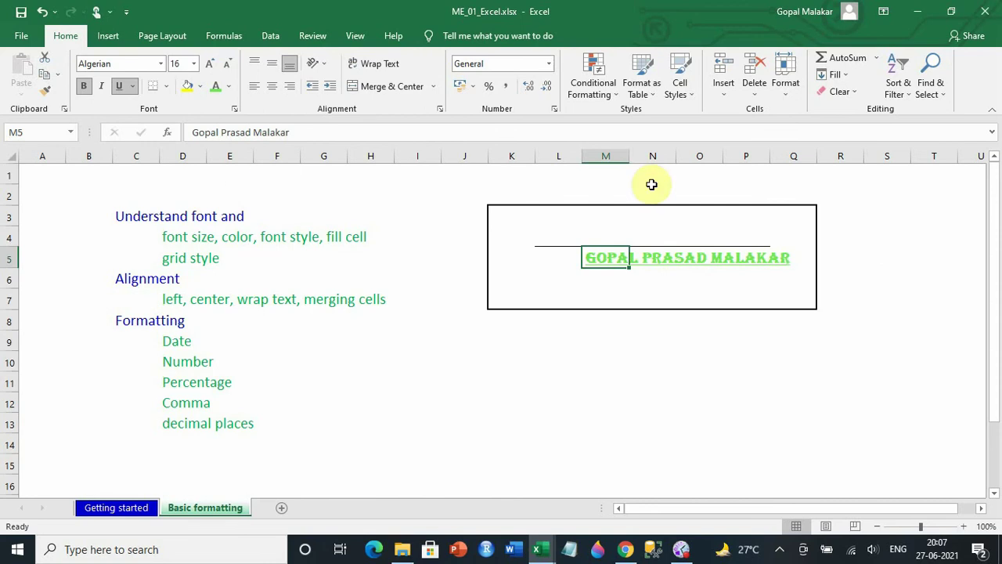
# Set the font of the name in M5 to Bauhaus 93
pyautogui.click(162, 64)
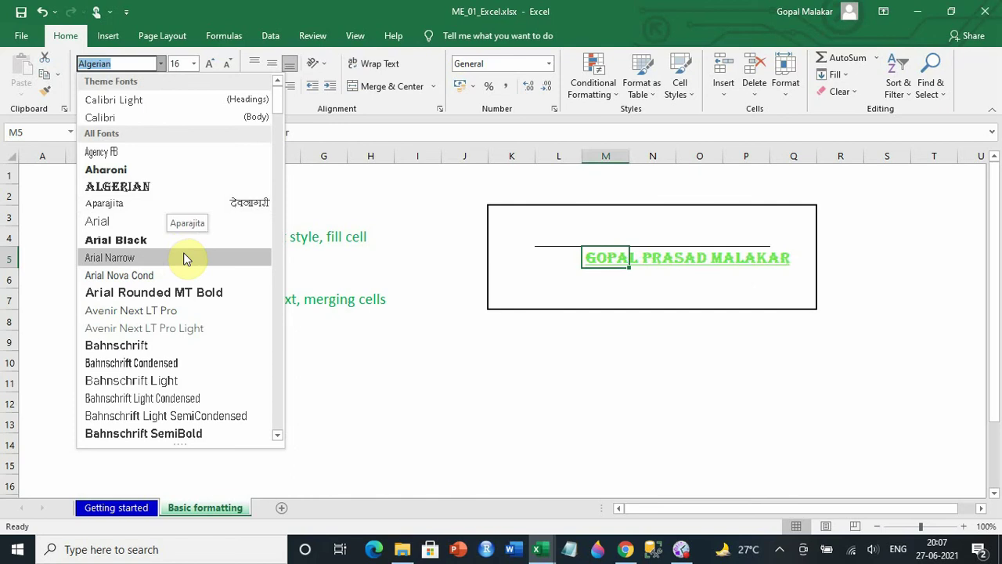
pyautogui.scroll(-3, 190, 348)
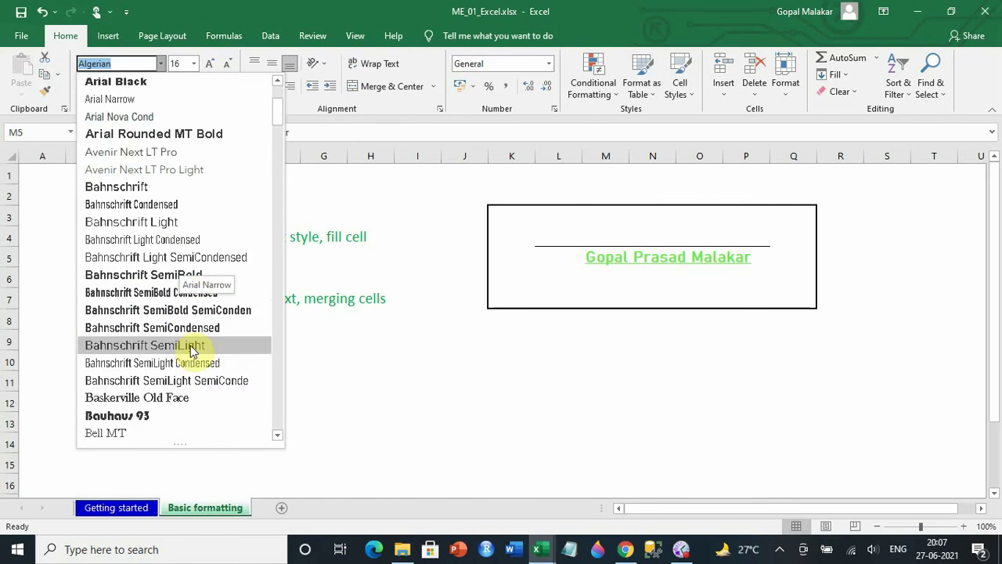
pyautogui.scroll(-1, 190, 349)
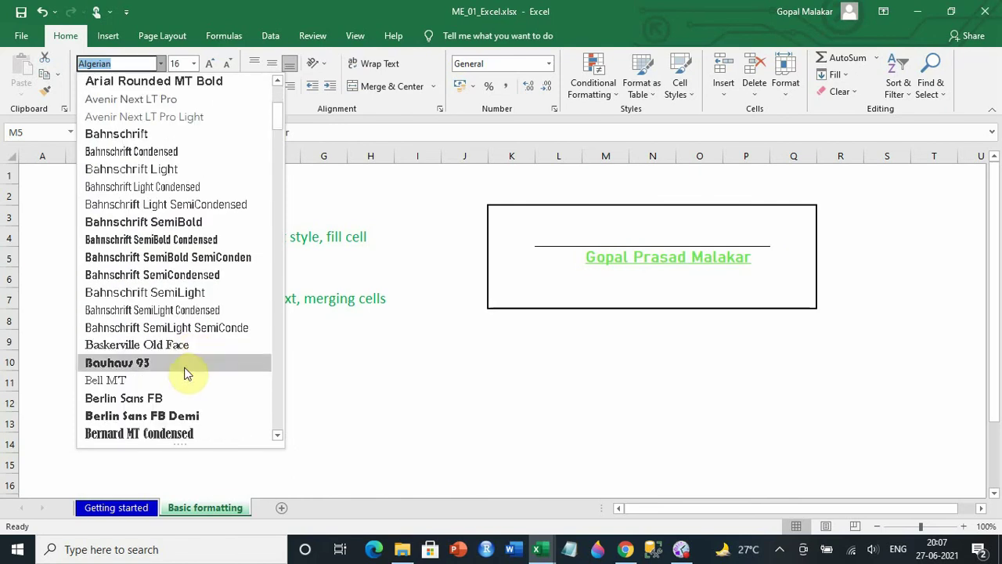
pyautogui.click(182, 370)
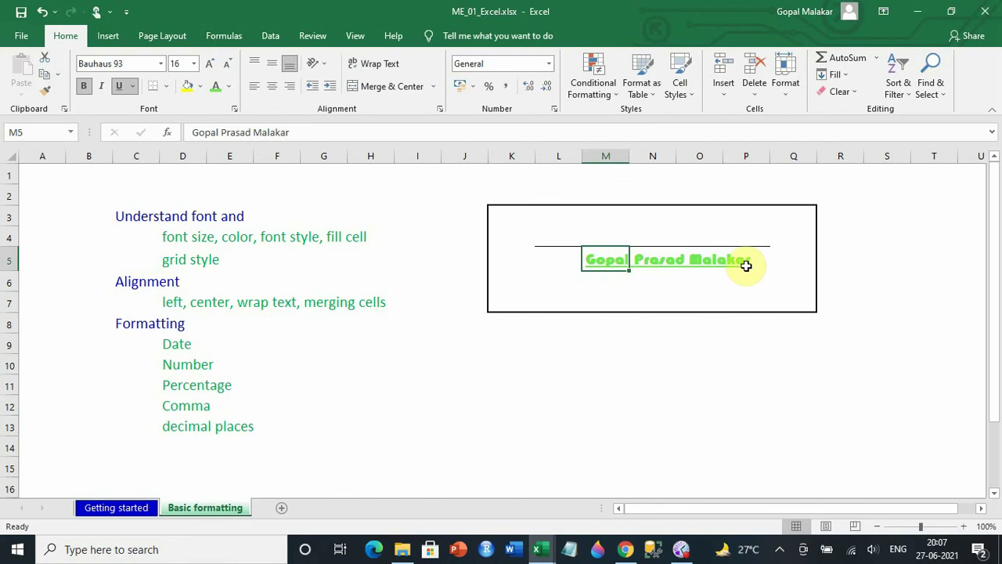
pyautogui.click(547, 345)
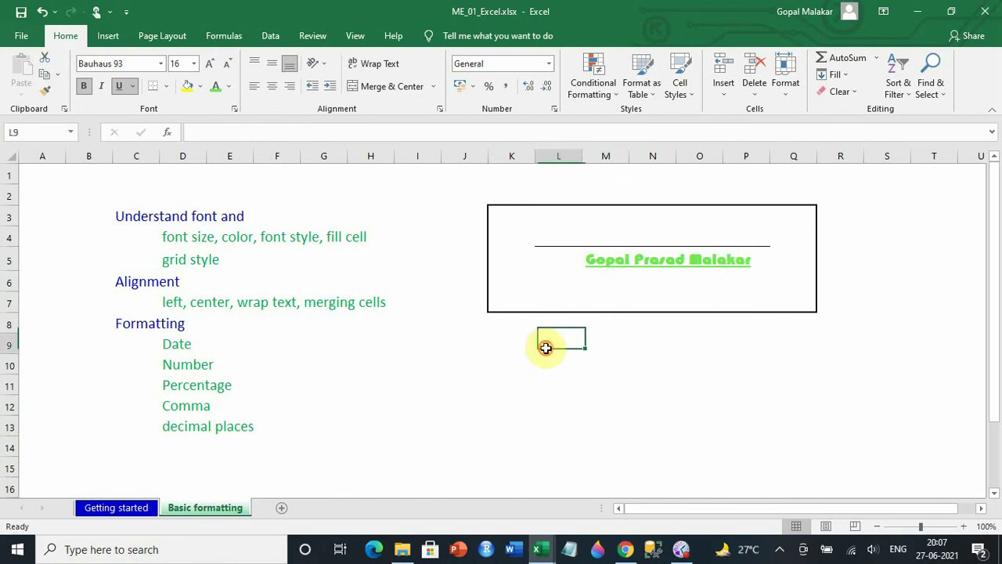
# Widen column M well beyond the name in M5, and try center and right alignment on that cell
pyautogui.click(616, 259)
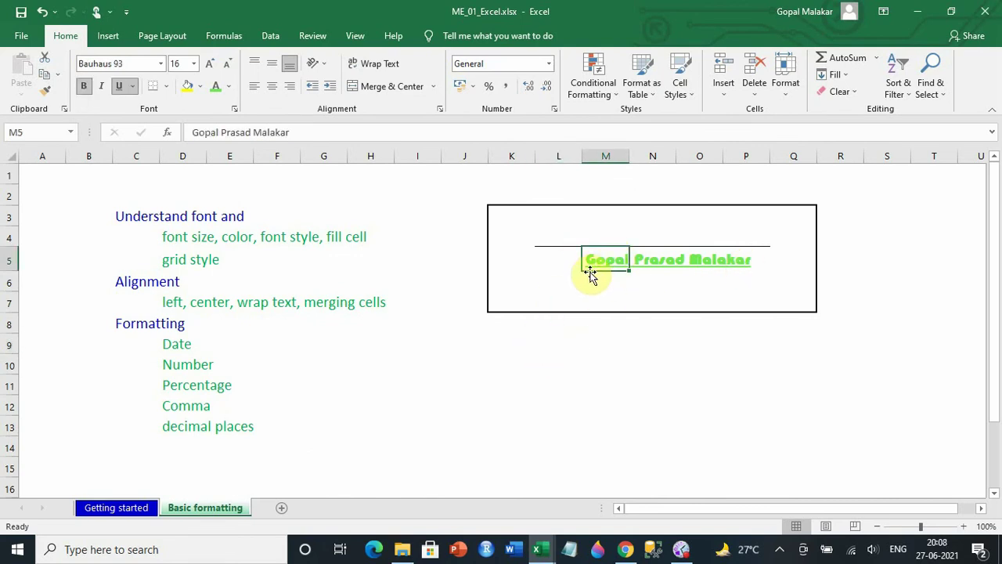
pyautogui.moveTo(631, 158); pyautogui.dragTo(871, 157)
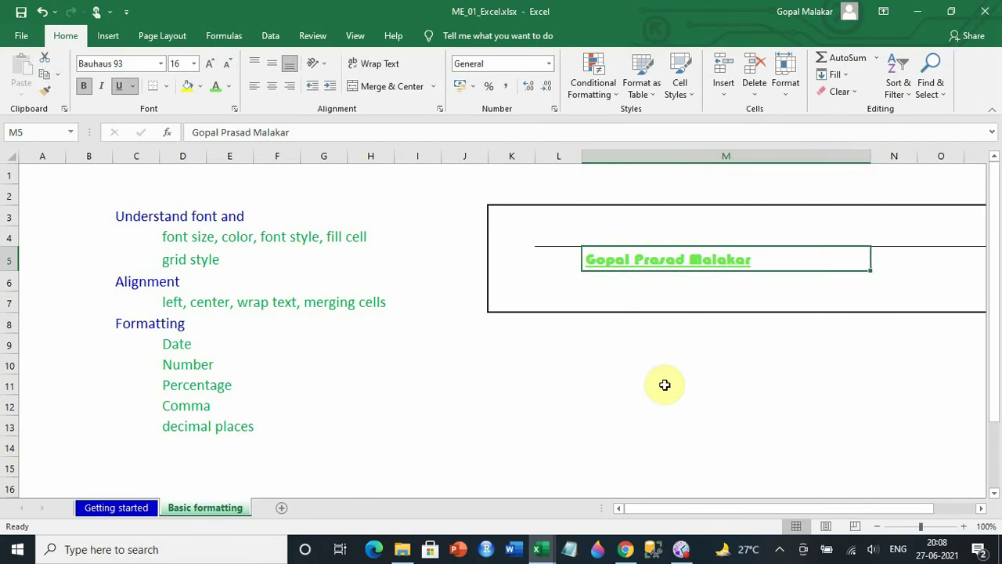
pyautogui.click(271, 87)
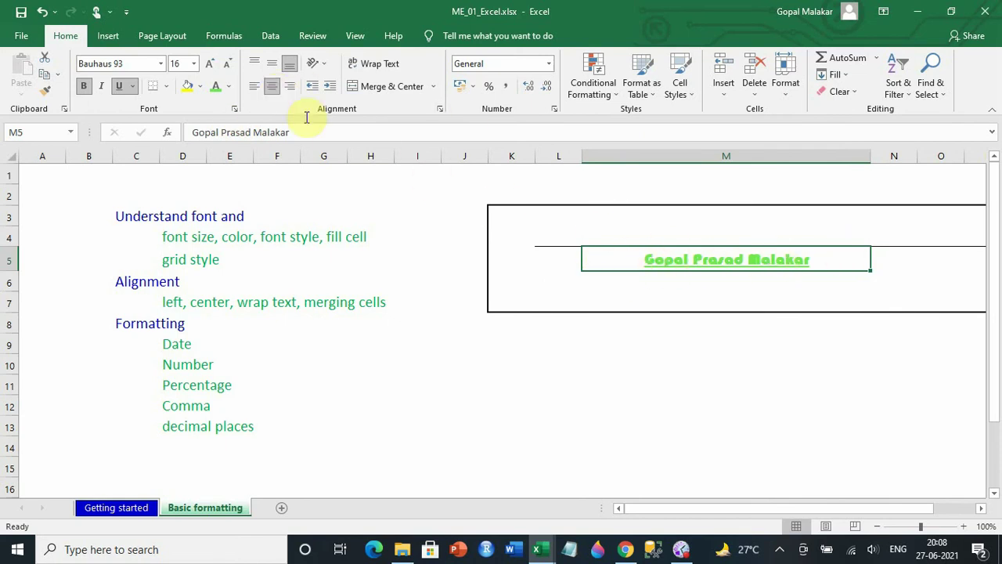
pyautogui.click(294, 87)
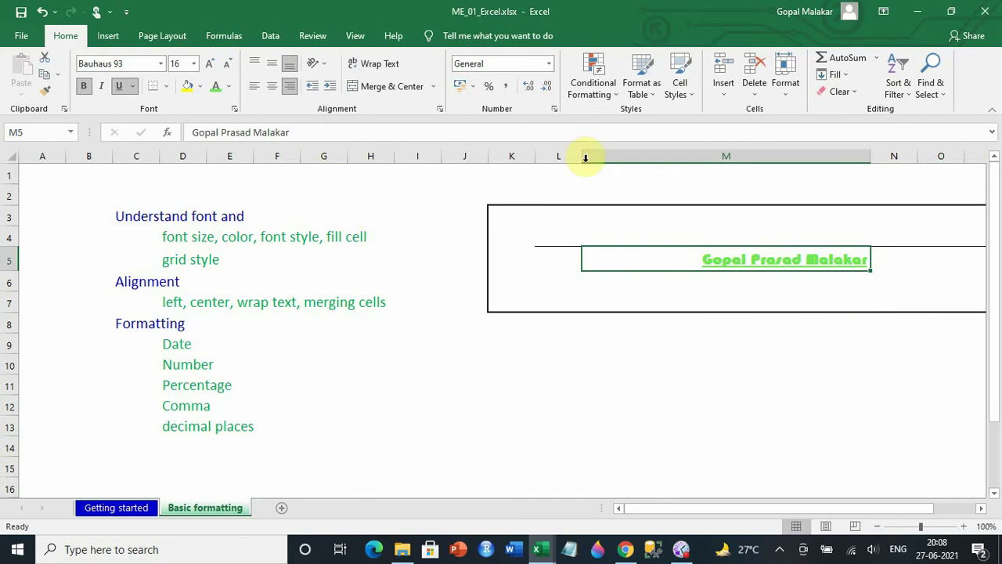
# Narrow column M until the name no longer fits in it, and merge and center cells M5:O5
pyautogui.moveTo(870, 156); pyautogui.dragTo(665, 172)
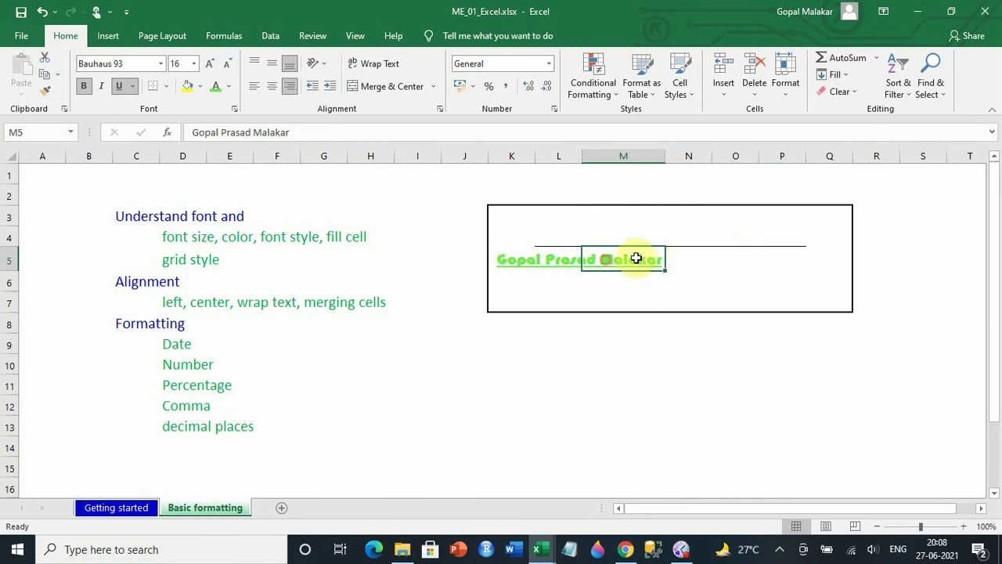
pyautogui.moveTo(637, 259); pyautogui.dragTo(748, 264)
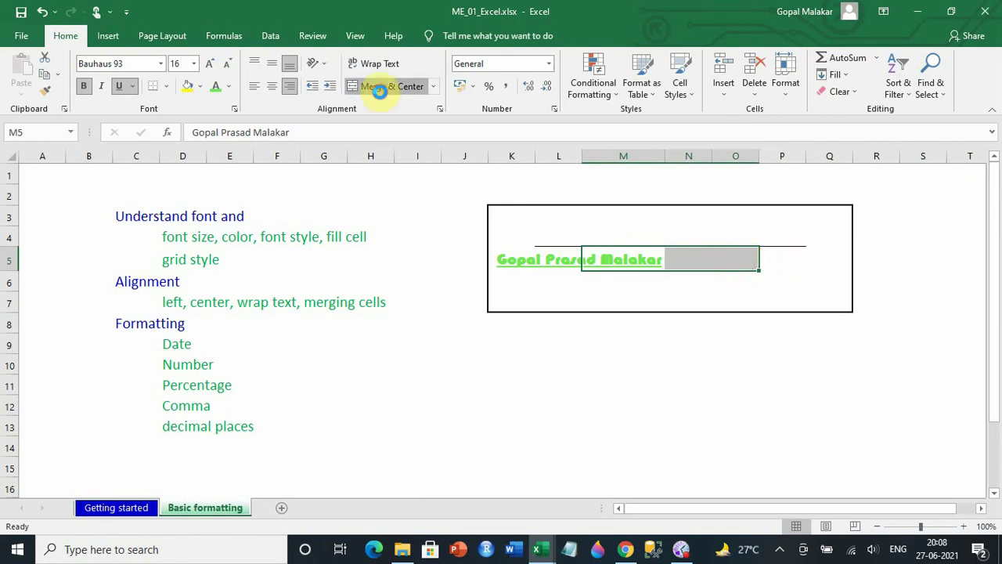
pyautogui.click(384, 89)
pyautogui.click(588, 386)
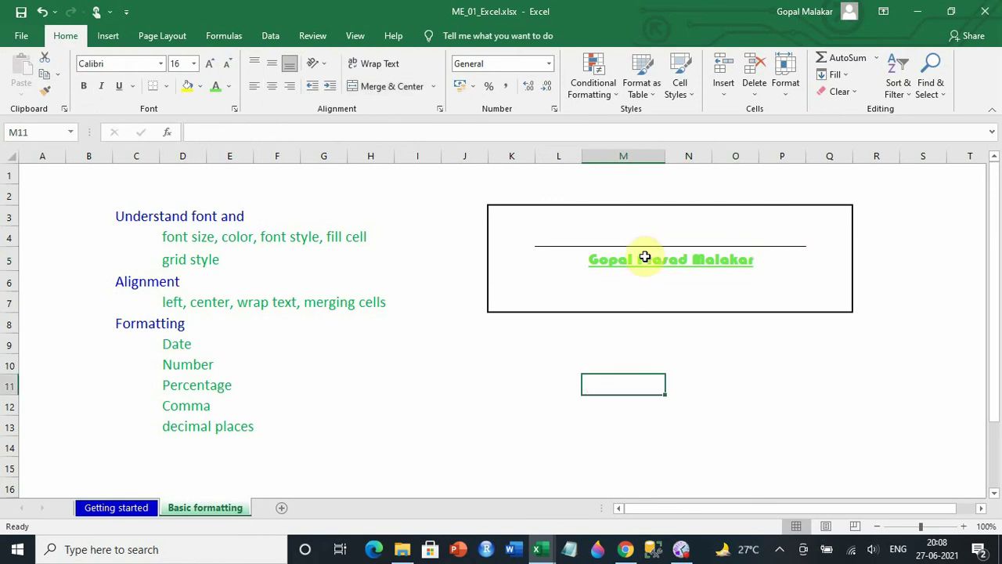
# Unmerge cells M5:O5 and check N5 and O5 as separate cells
pyautogui.click(643, 258)
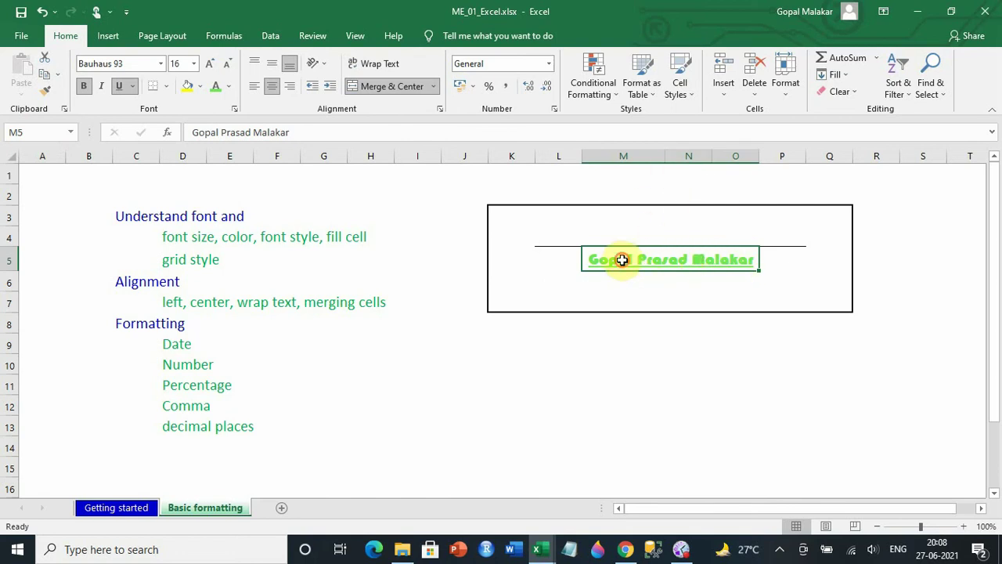
pyautogui.click(393, 94)
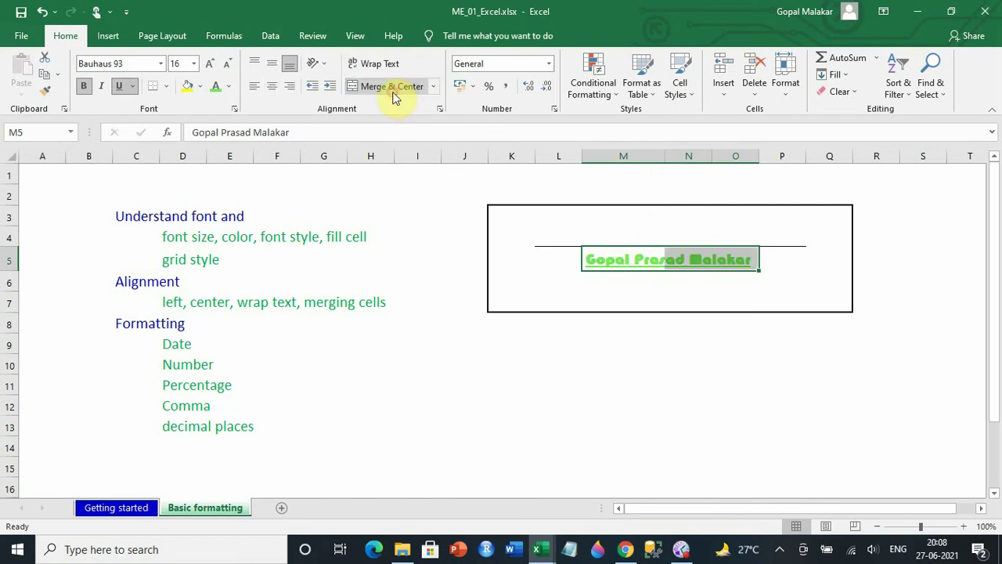
pyautogui.click(683, 258)
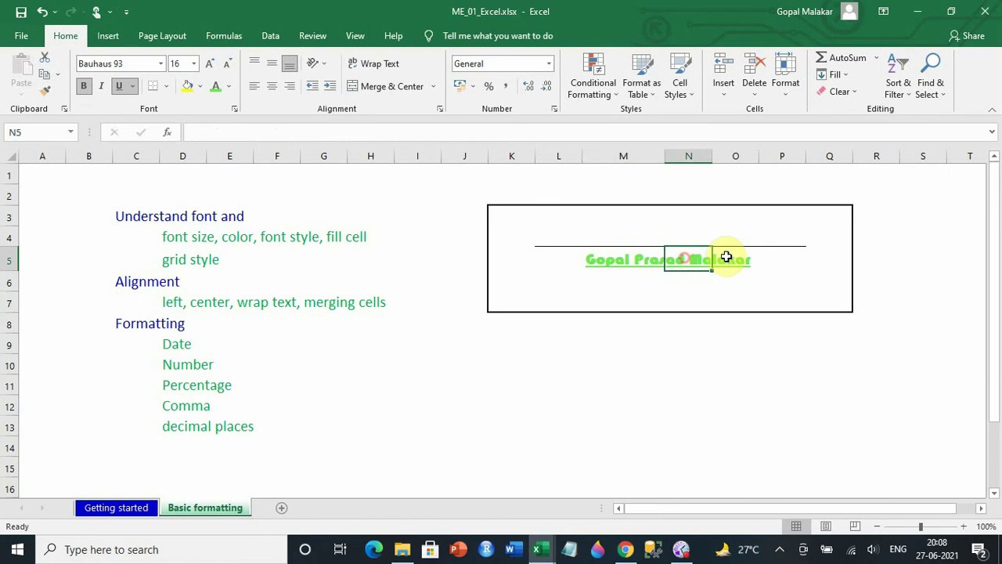
pyautogui.click(729, 259)
# Merge and center the range M5:O5 again and select the merged cell
pyautogui.moveTo(626, 264); pyautogui.dragTo(740, 259)
pyautogui.click(383, 89)
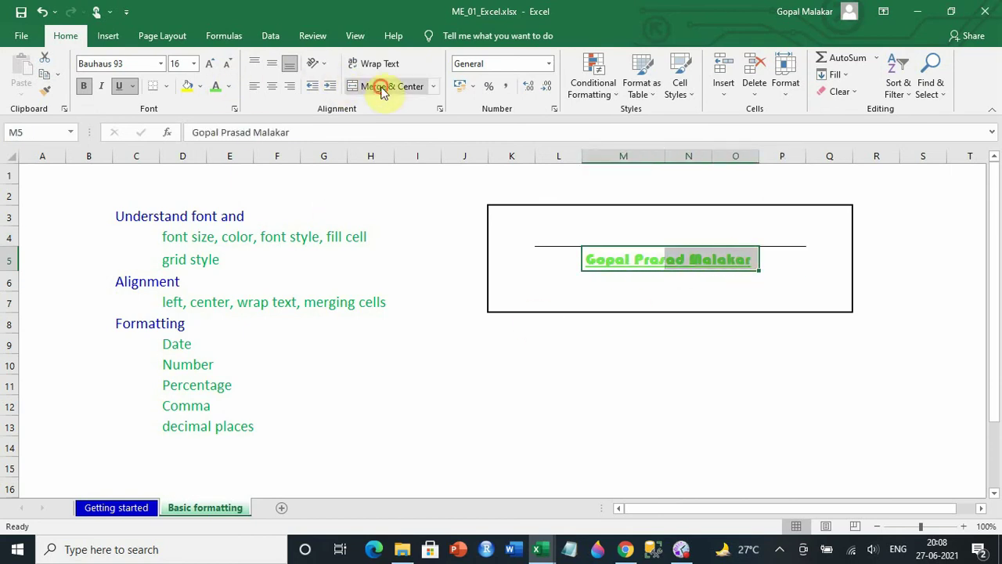
pyautogui.click(639, 349)
pyautogui.click(609, 261)
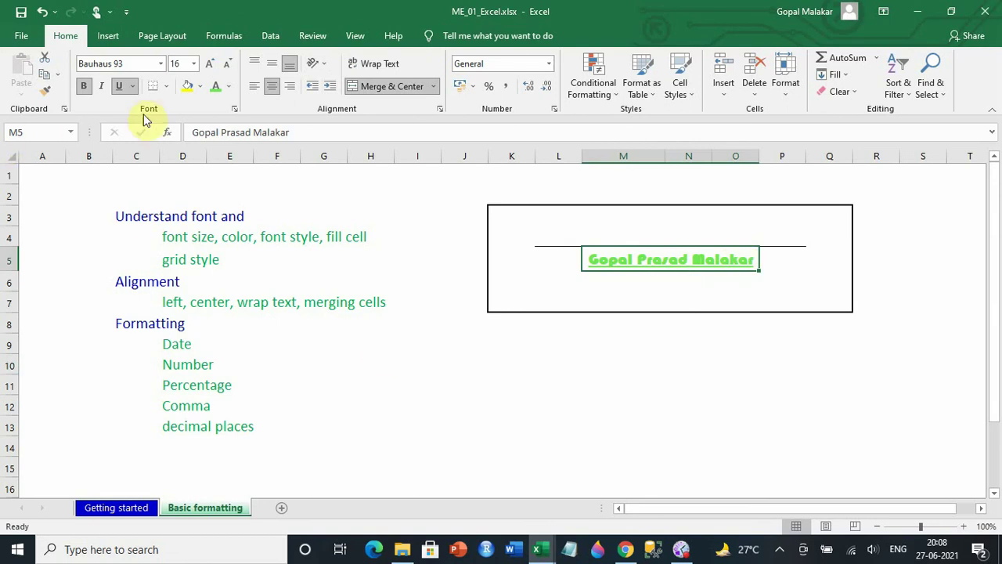
# Append "- I am here" after the name in merged cell M5
pyautogui.click(558, 414)
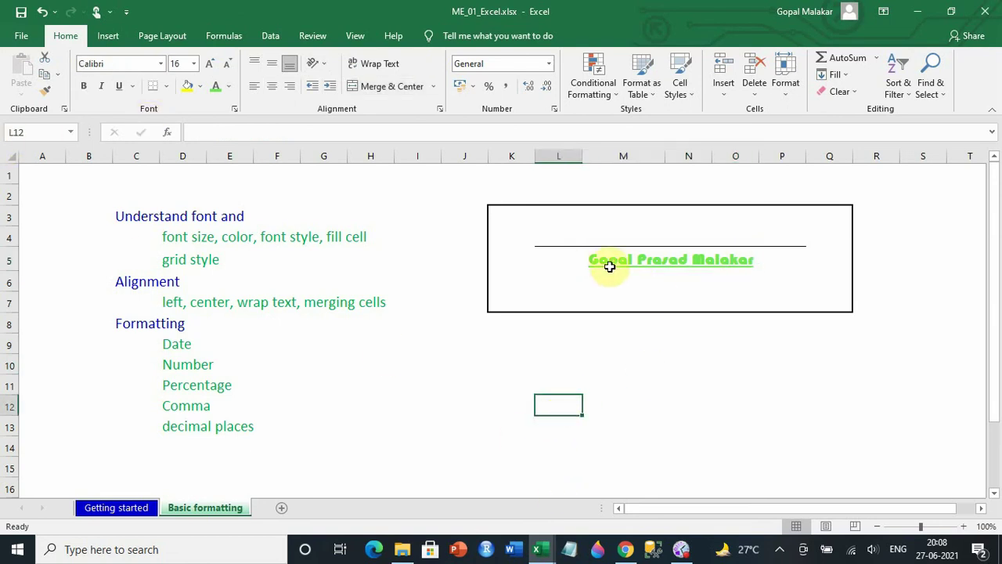
pyautogui.click(641, 269)
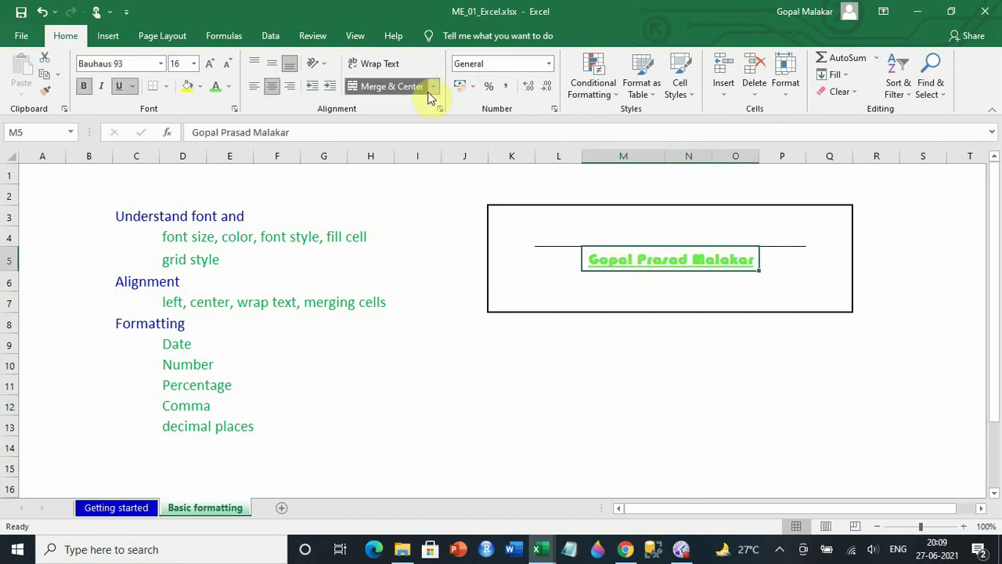
pyautogui.click(329, 136)
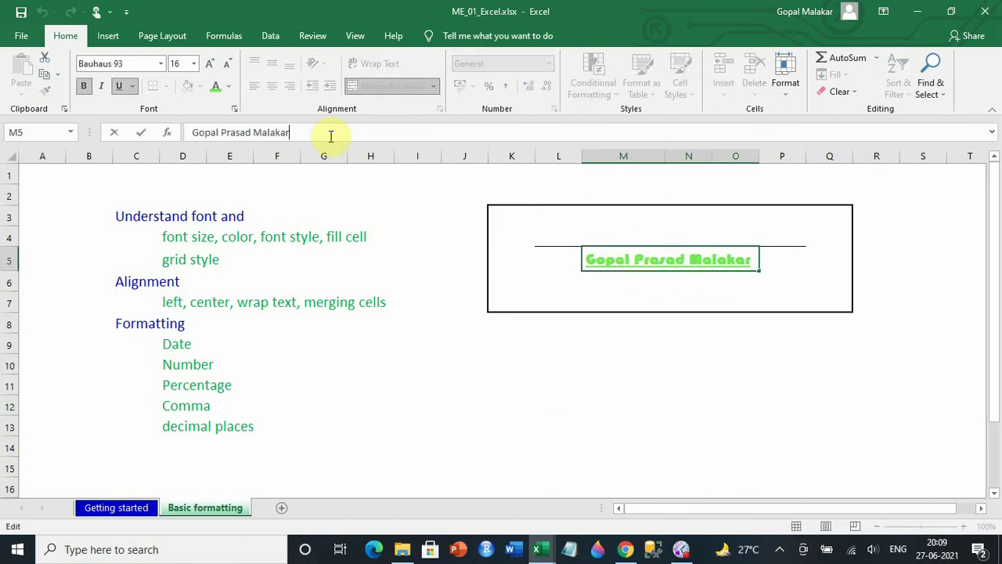
pyautogui.write('- ')
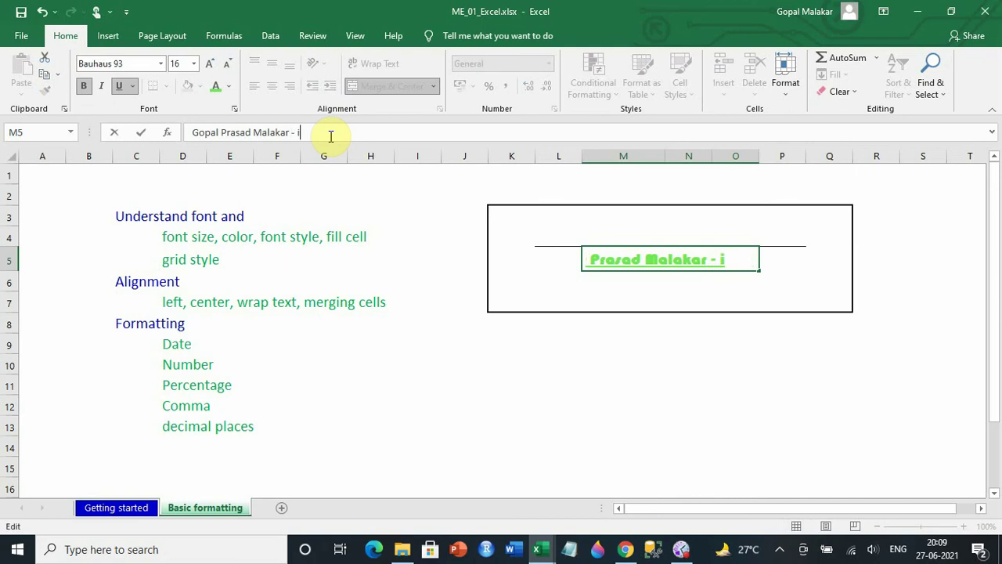
pyautogui.write('I am here')
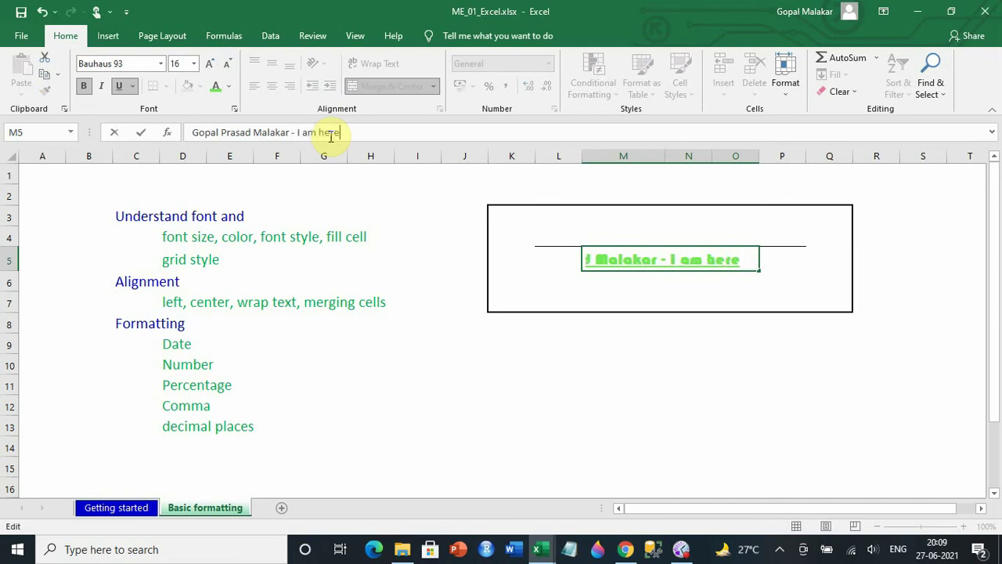
pyautogui.press('Return')
# Wrap the text in merged cell M5 and increase the height of row 5 until both lines fit
pyautogui.click(625, 262)
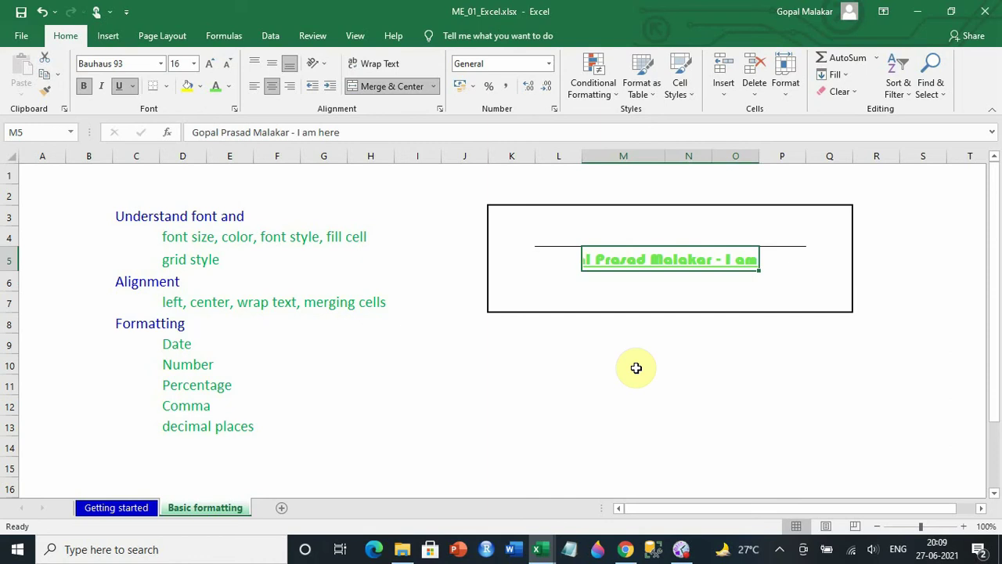
pyautogui.click(381, 63)
pyautogui.click(697, 347)
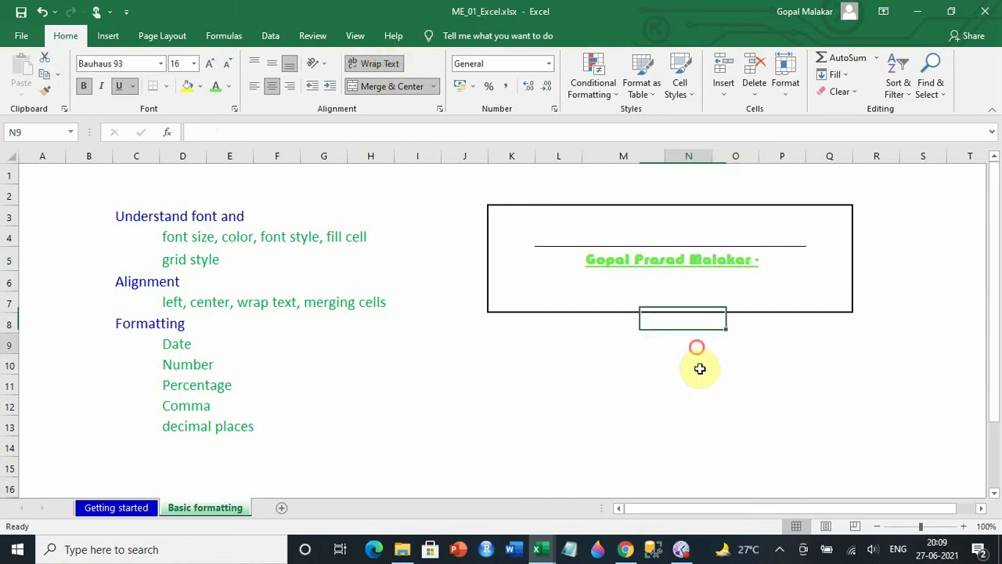
pyautogui.click(644, 263)
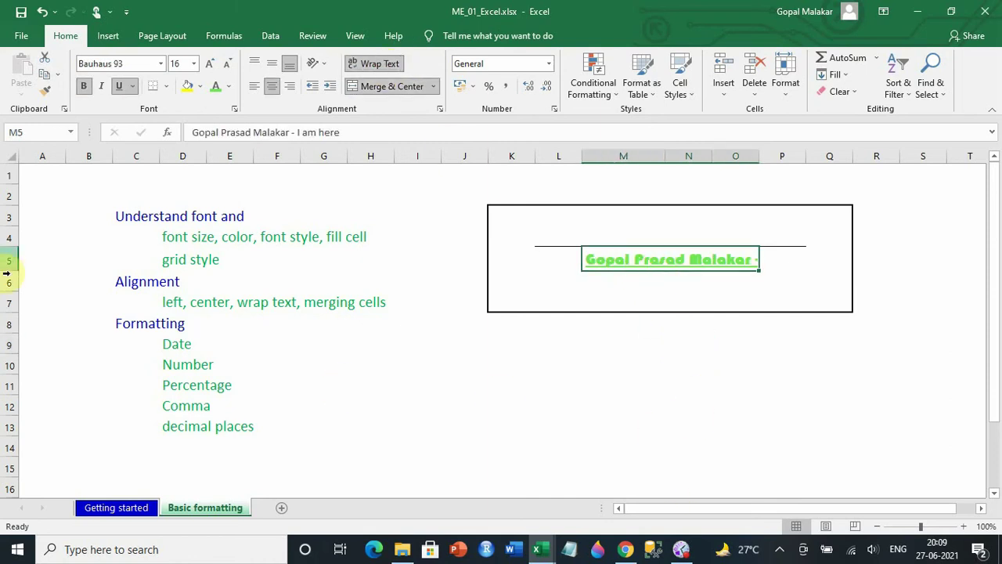
pyautogui.moveTo(10, 268); pyautogui.dragTo(18, 312)
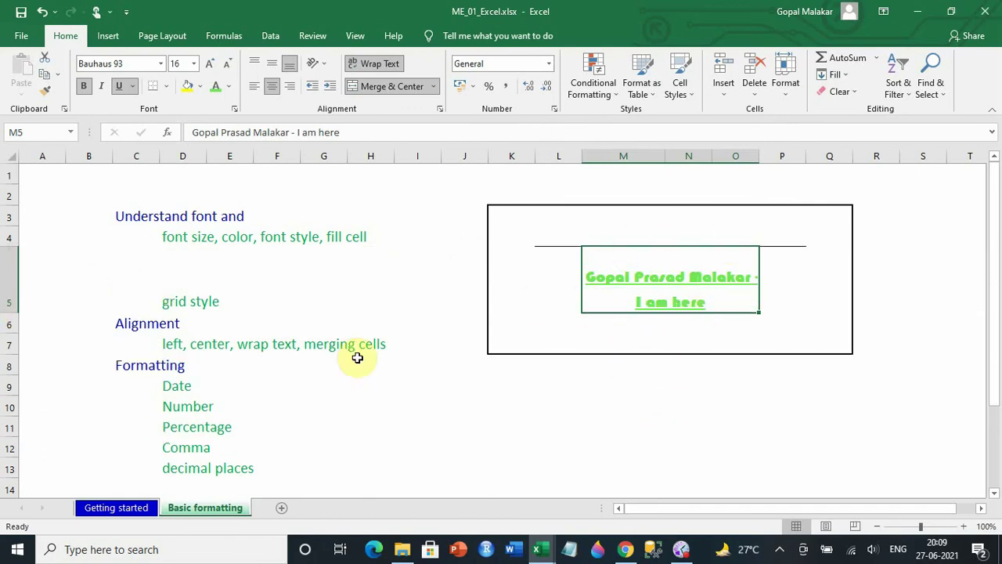
# Try dark gray as the font color of merged cell M5, and settle on dark gold
pyautogui.click(230, 88)
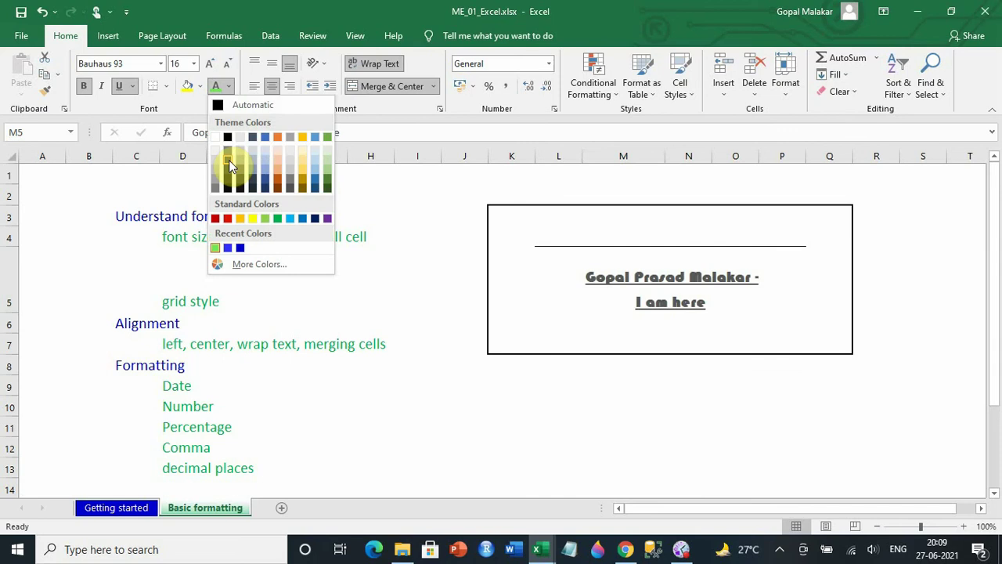
pyautogui.click(227, 162)
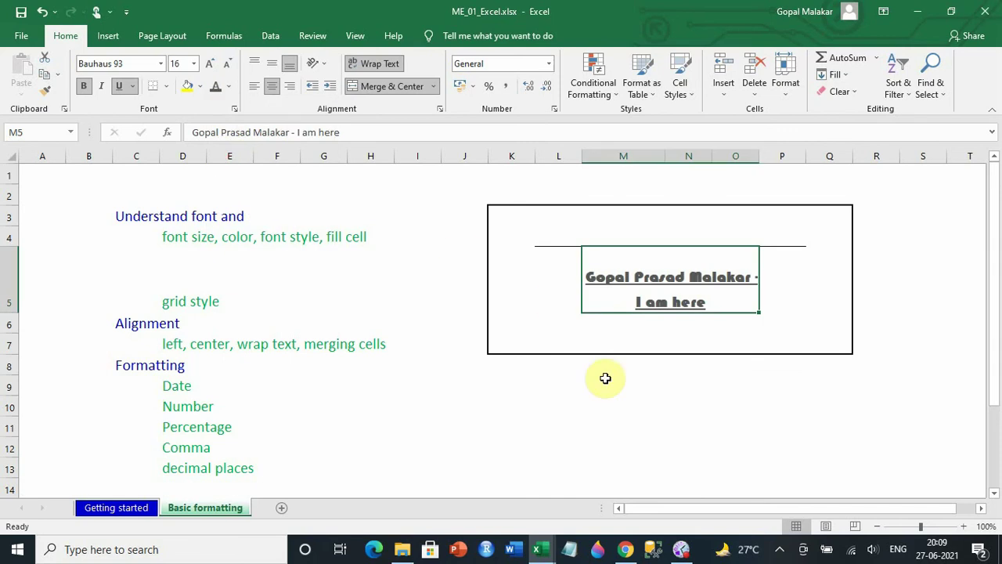
pyautogui.click(230, 89)
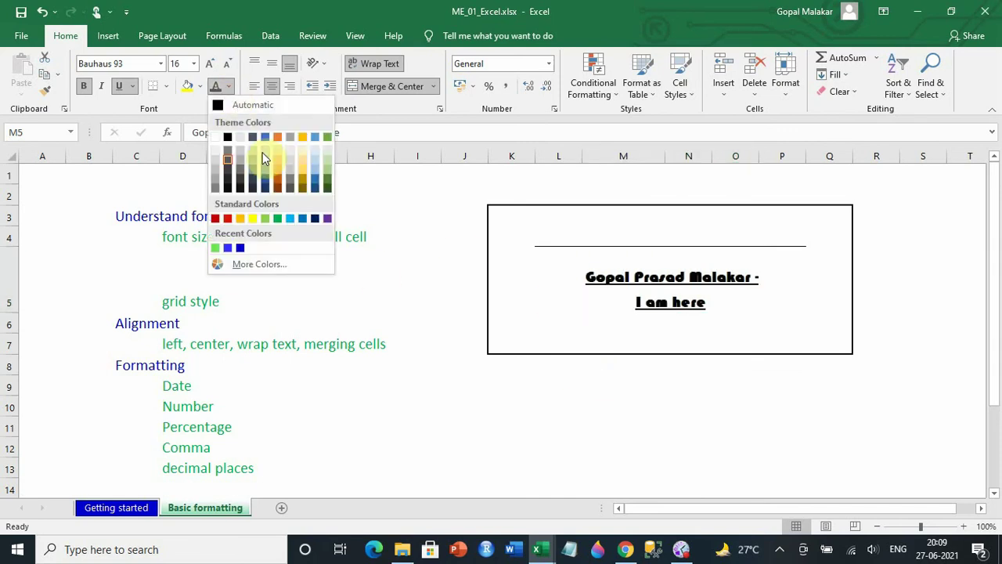
pyautogui.click(303, 182)
pyautogui.click(500, 387)
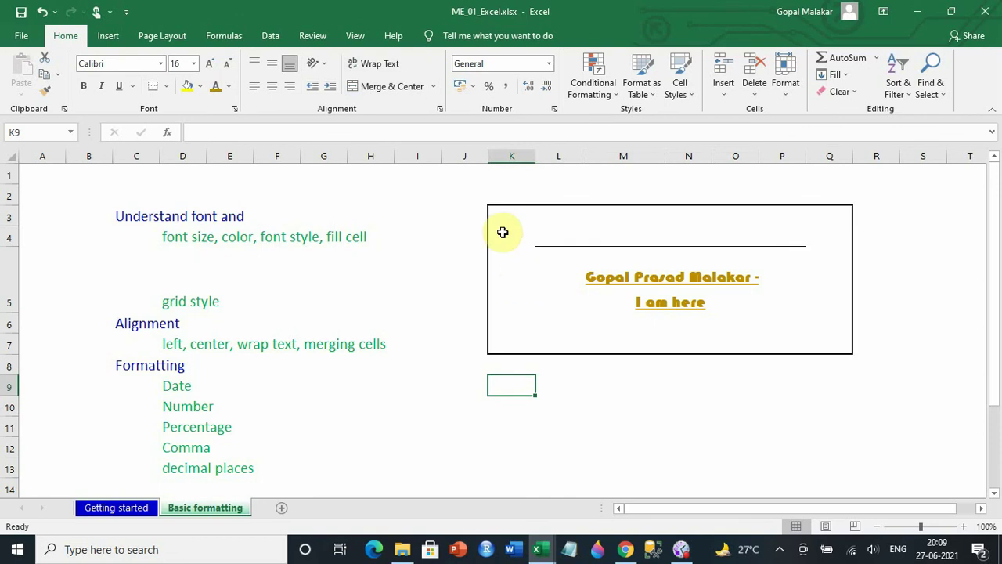
# Remove "- I am here" from merged cell M5 and autofit the height of row 5
pyautogui.click(623, 271)
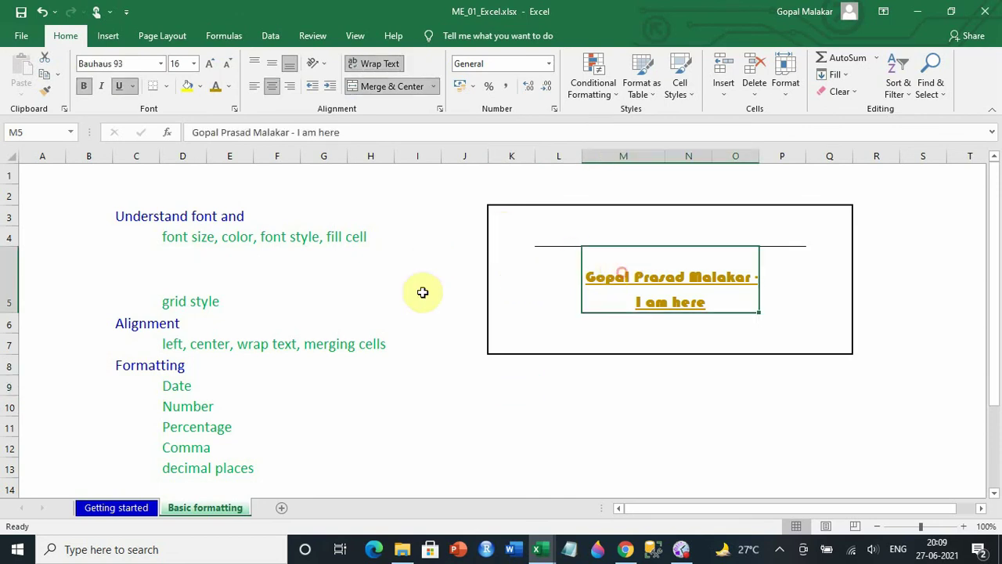
pyautogui.moveTo(286, 132); pyautogui.dragTo(441, 134)
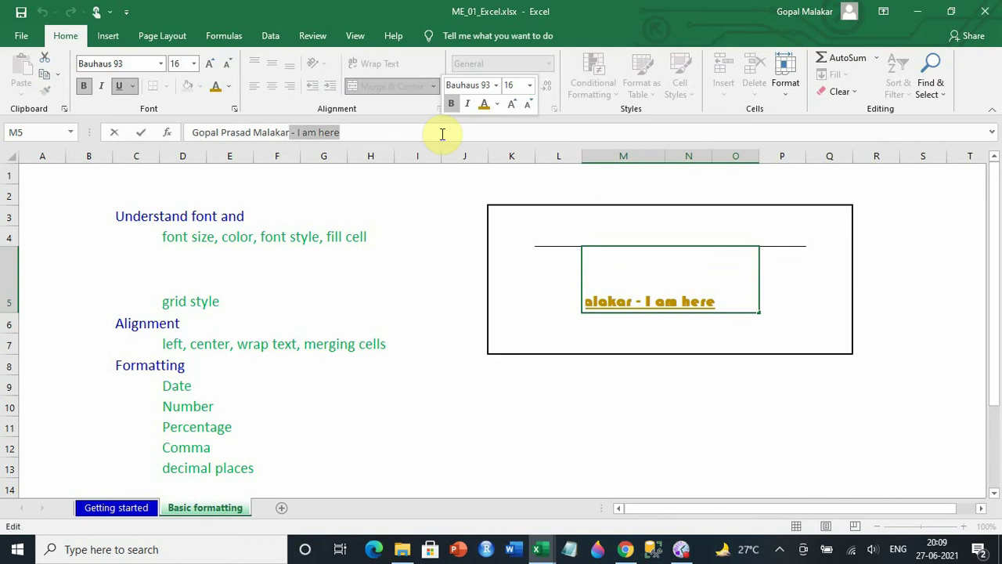
pyautogui.press('Delete')
pyautogui.press('Return')
pyautogui.click(402, 350)
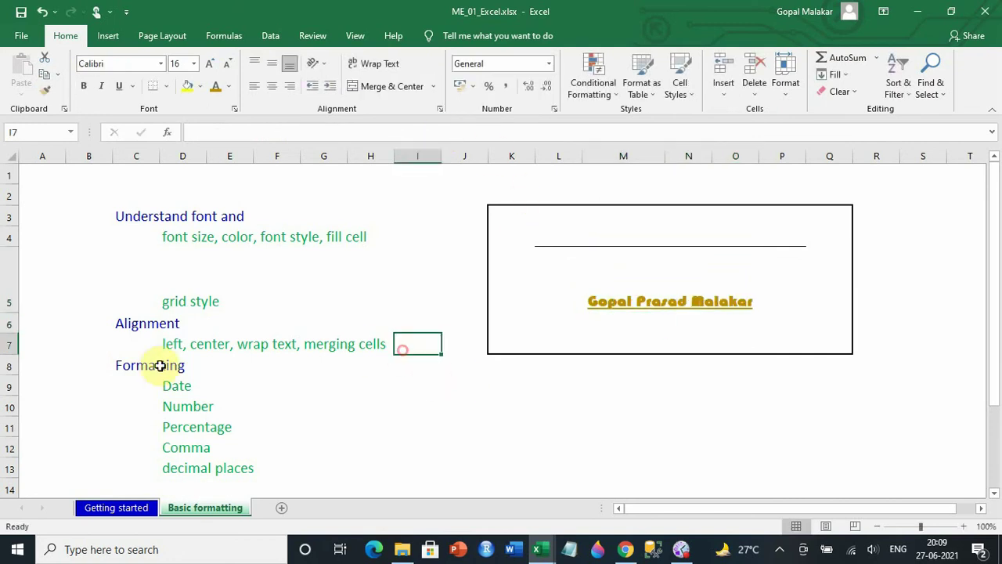
pyautogui.click(11, 266)
pyautogui.doubleClick(14, 313)
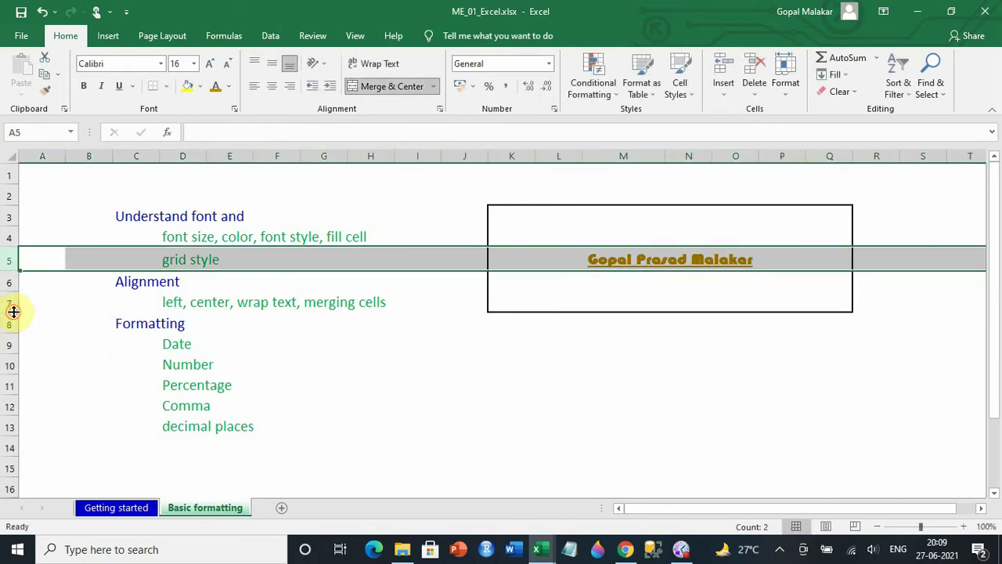
# Enter the date 27-06-2021 in K10 and the number 12250.557 in K11
pyautogui.click(505, 362)
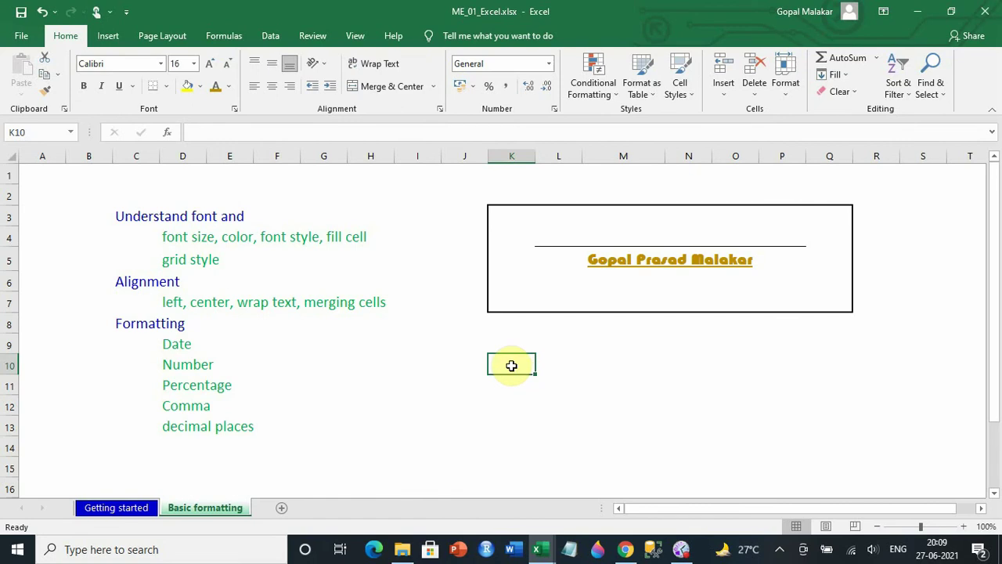
pyautogui.write('27-06-2021')
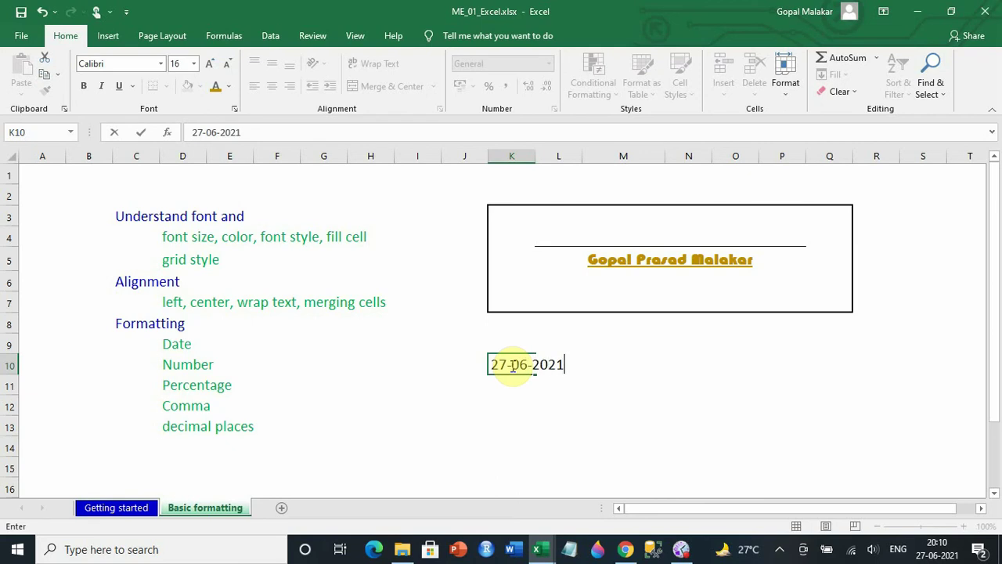
pyautogui.press('Return')
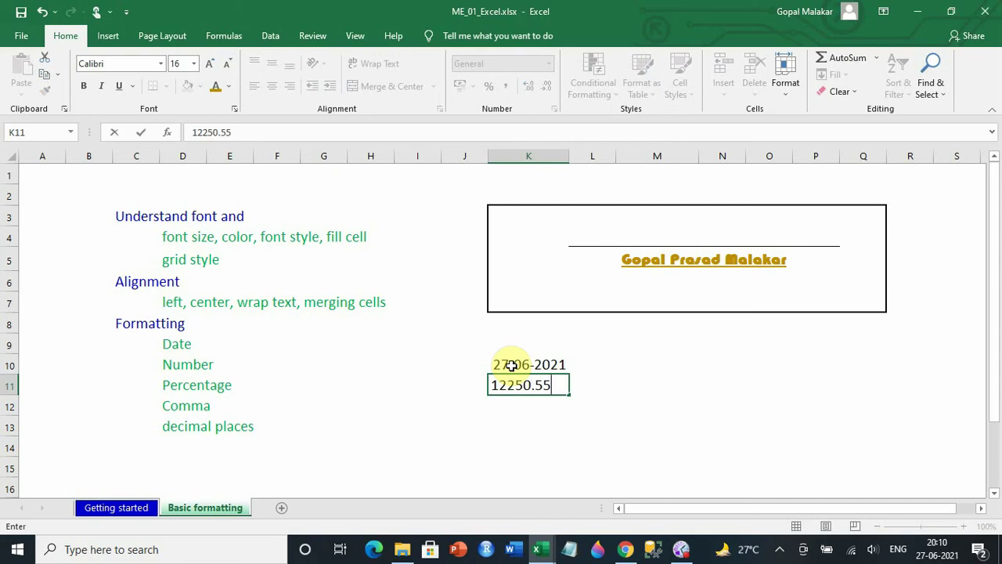
pyautogui.press('Return')
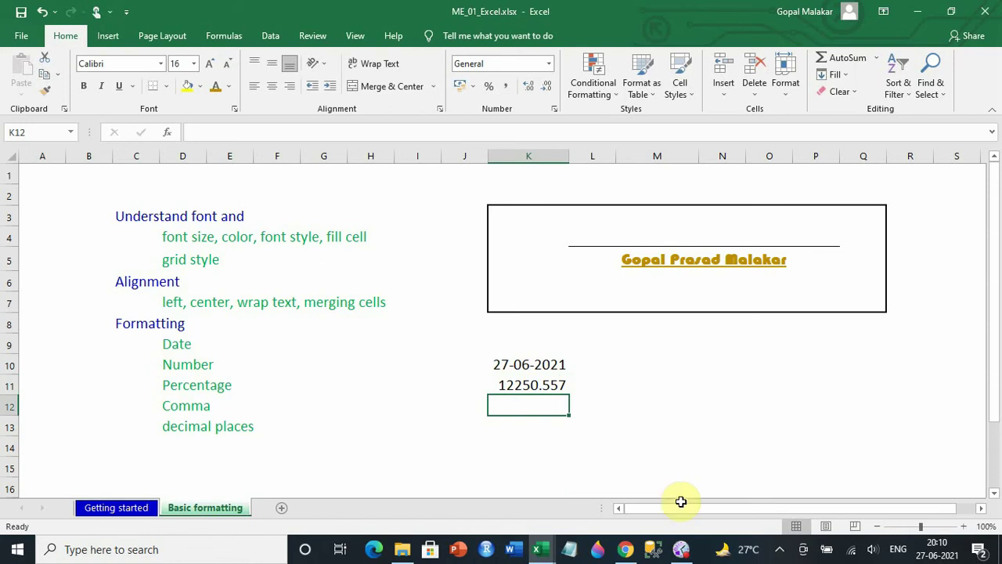
# Format the date in K10 with the long date type "Wednesday, 14 March, 2012" and reselect the cell to check it
pyautogui.click(526, 361)
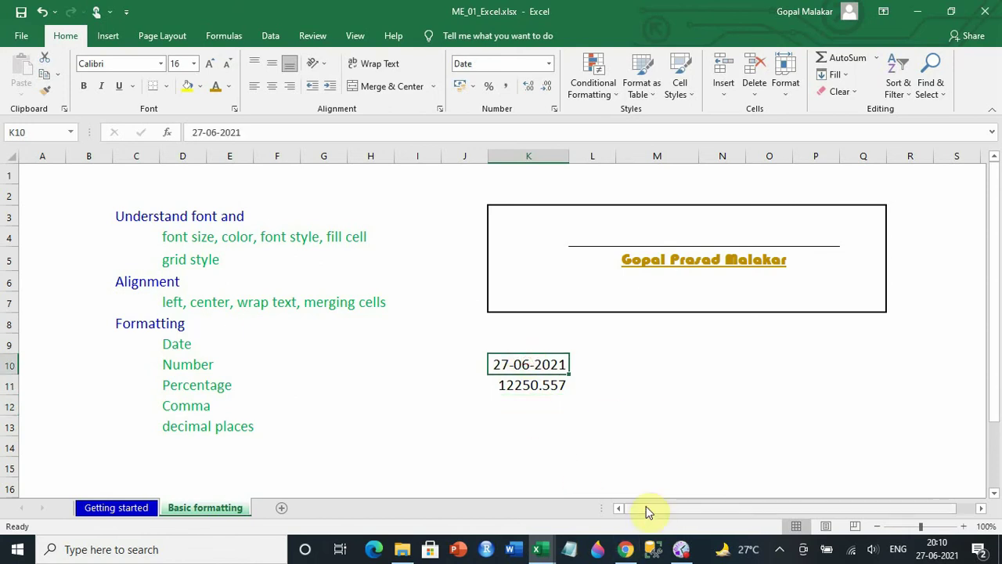
pyautogui.rightClick(534, 364)
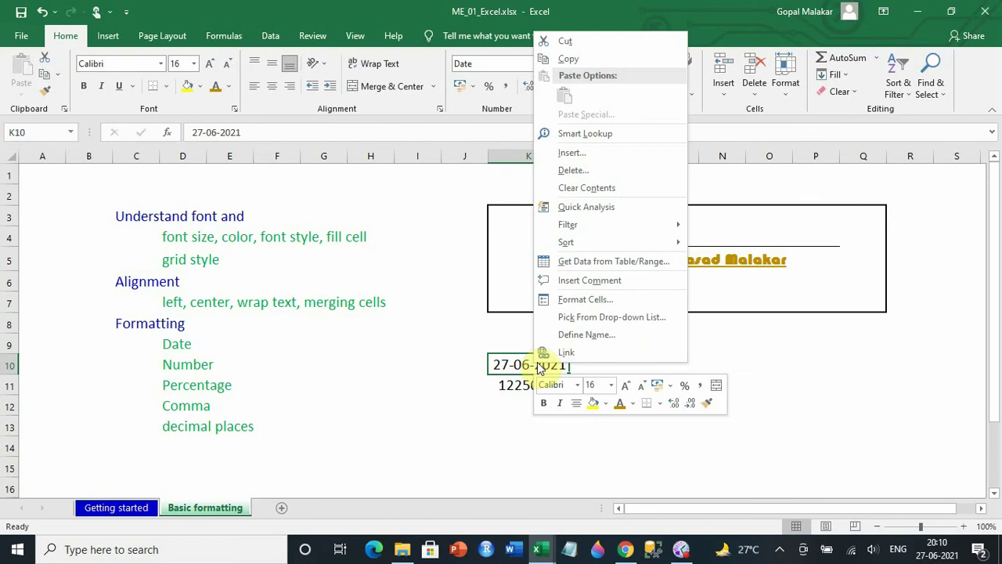
pyautogui.click(576, 306)
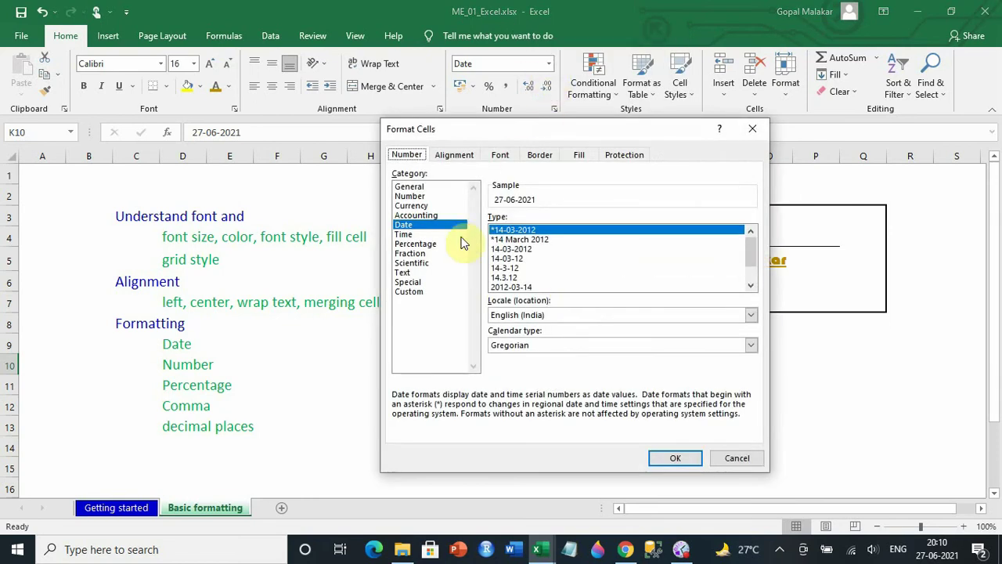
pyautogui.click(751, 287)
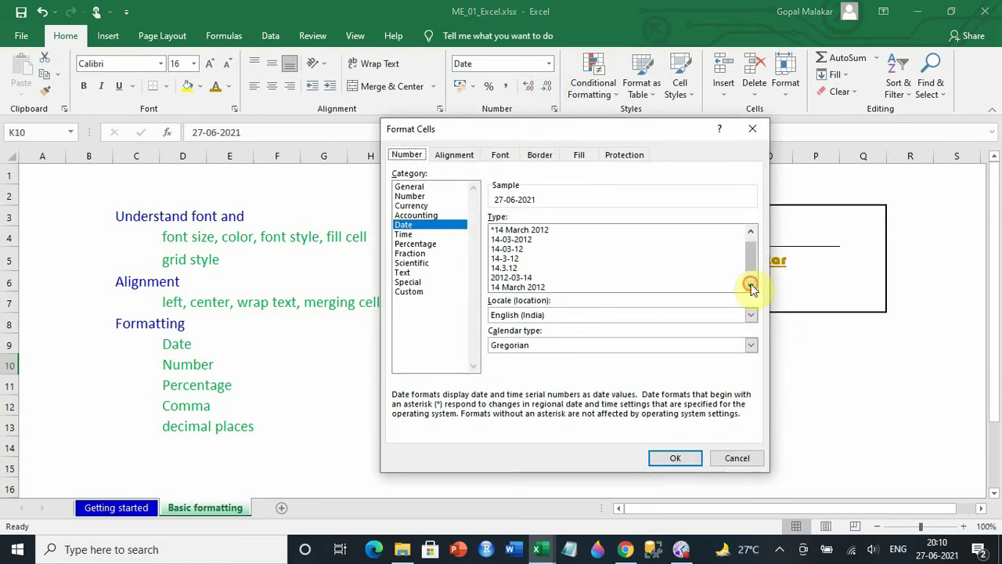
pyautogui.click(750, 286)
pyautogui.click(751, 286)
pyautogui.click(587, 288)
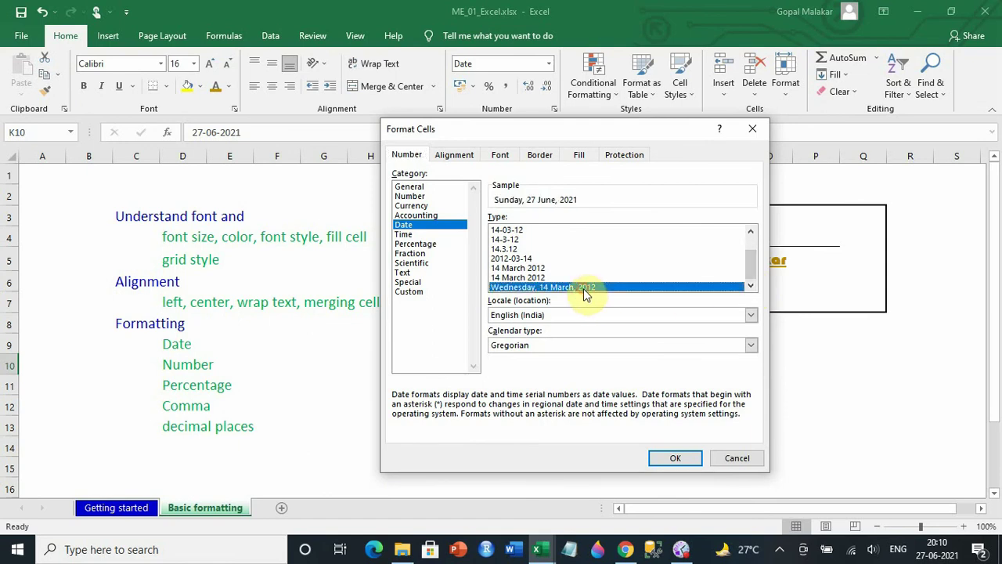
pyautogui.click(682, 459)
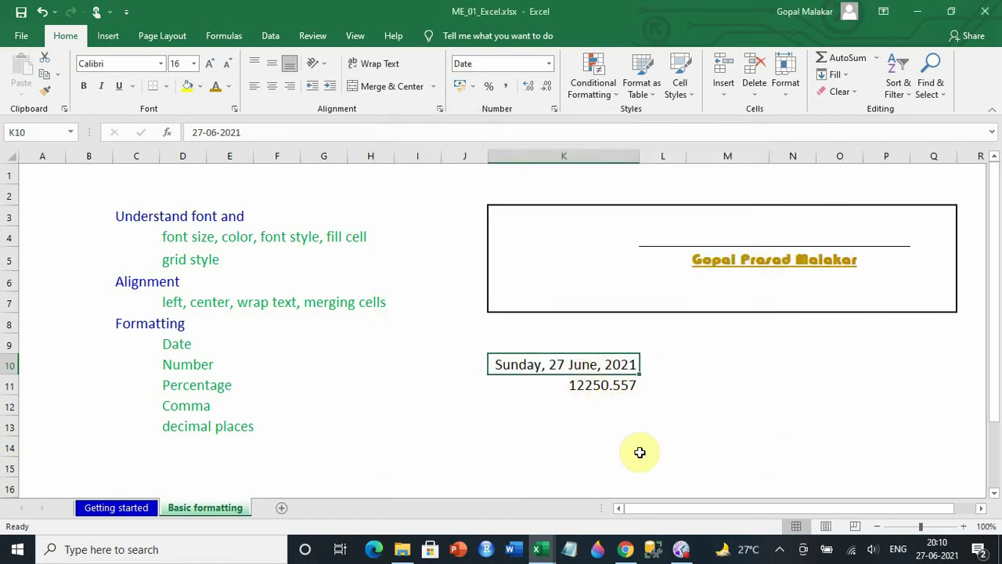
pyautogui.click(636, 451)
pyautogui.click(526, 363)
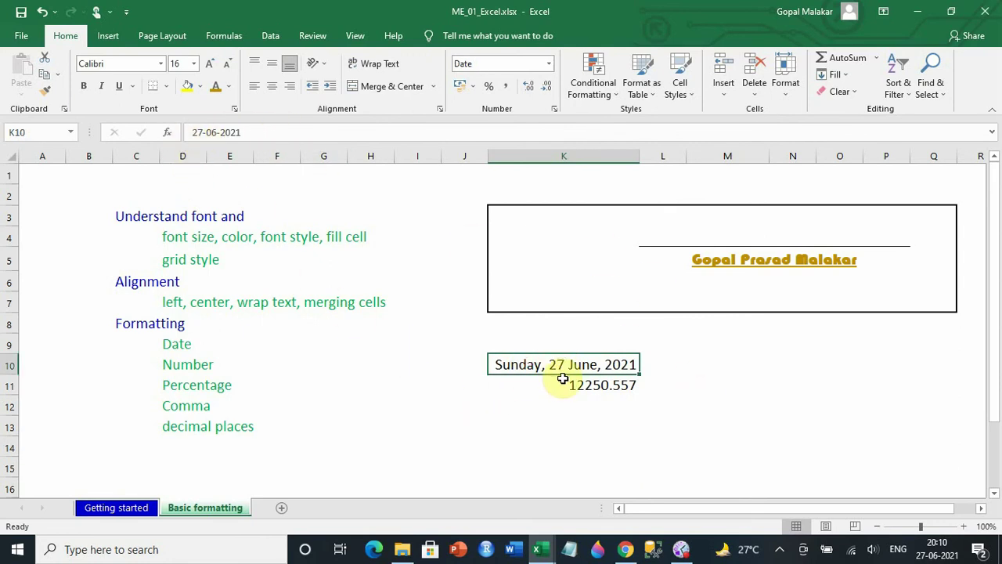
# Apply the comma style to the number in K11 and reduce it to one decimal place
pyautogui.click(604, 382)
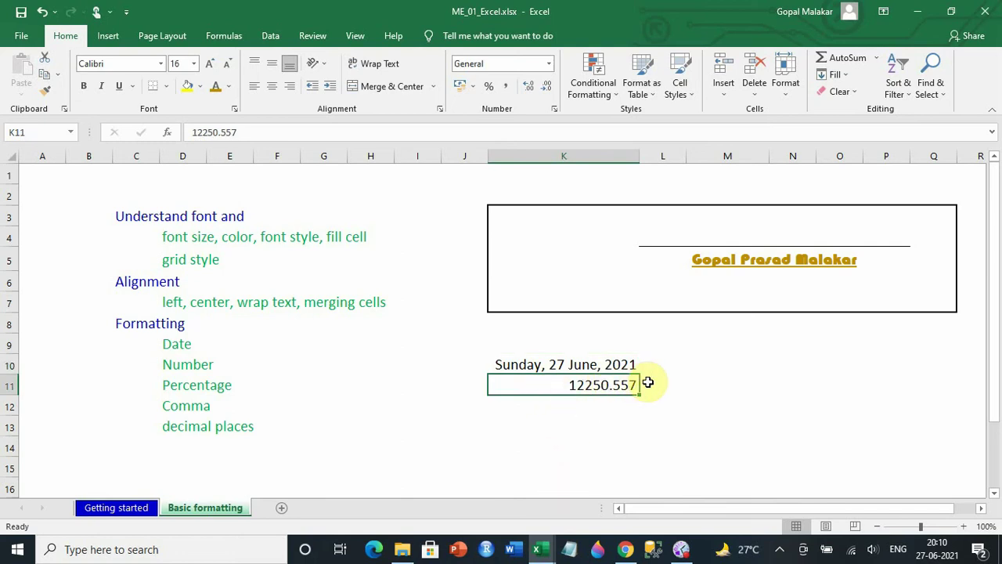
pyautogui.click(507, 93)
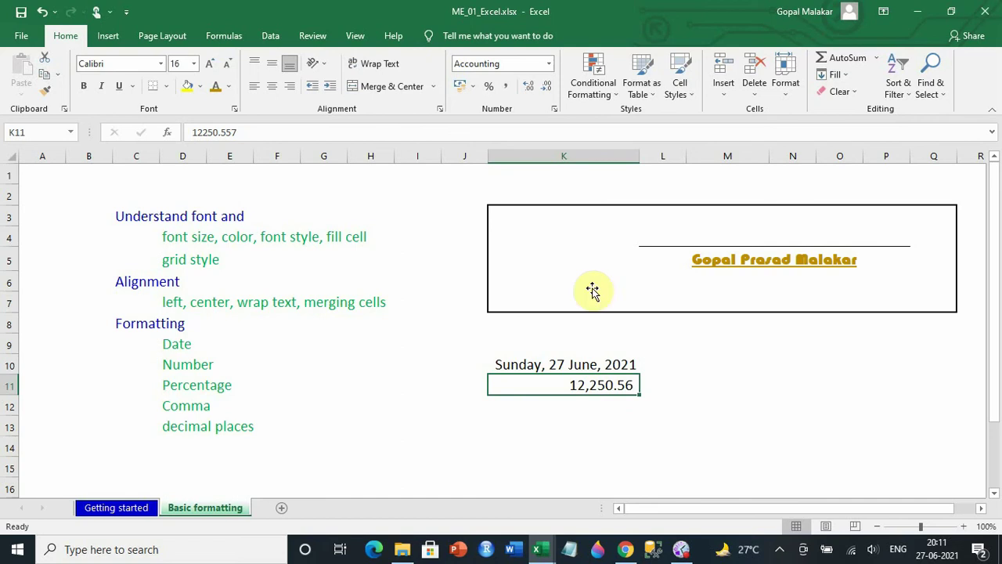
pyautogui.click(545, 88)
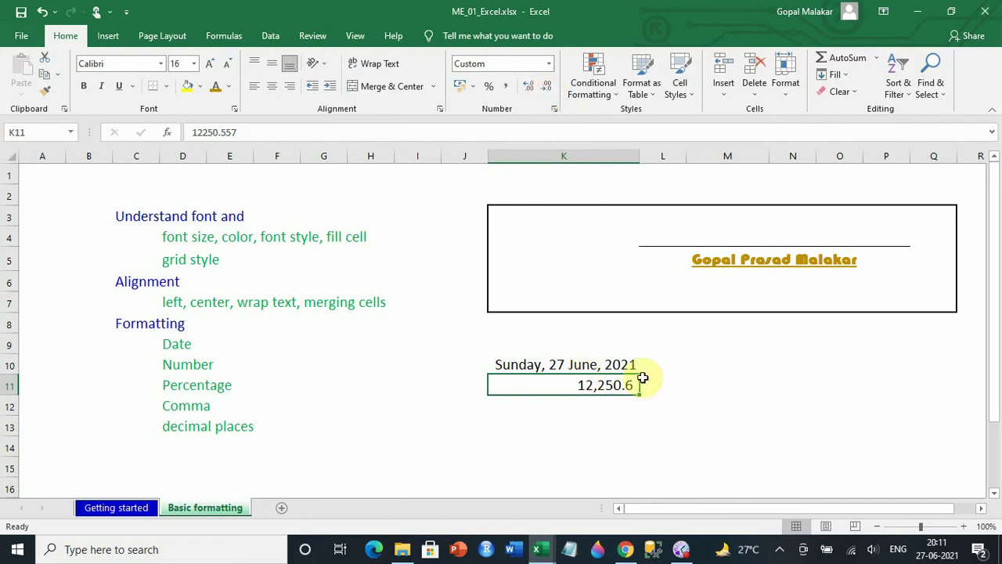
pyautogui.click(525, 94)
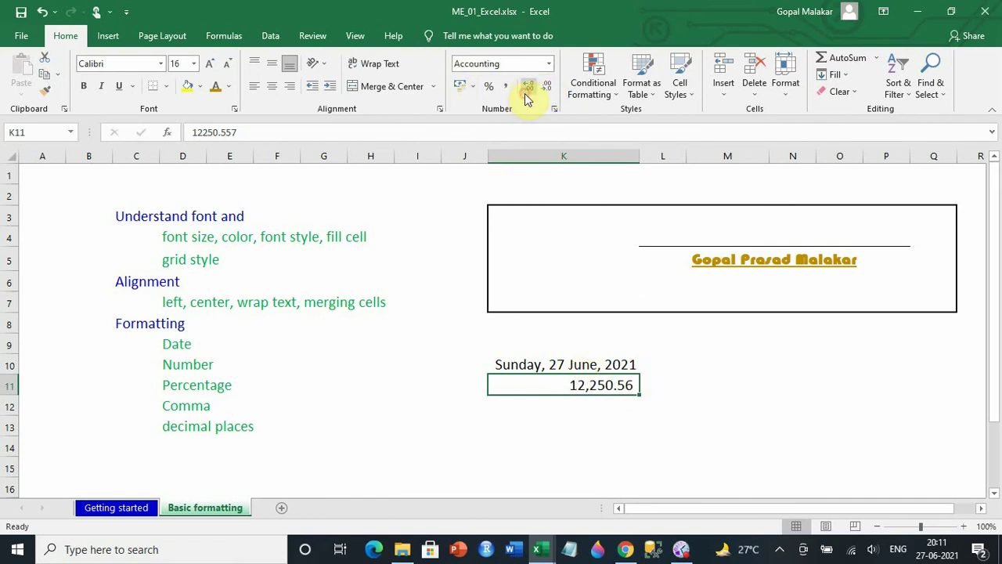
pyautogui.click(545, 89)
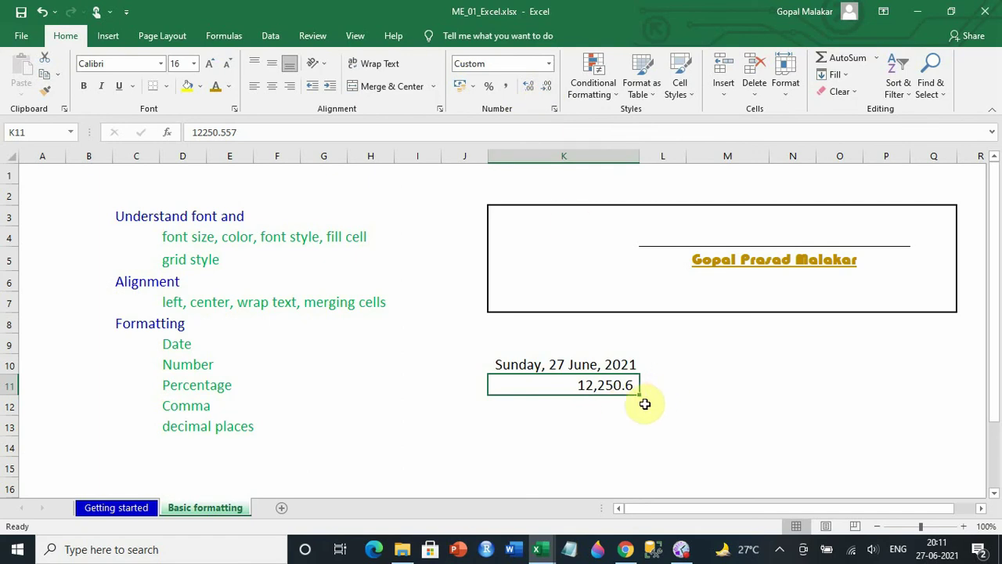
# Enter 0.5 in cell K12
pyautogui.click(609, 404)
pyautogui.write('0')
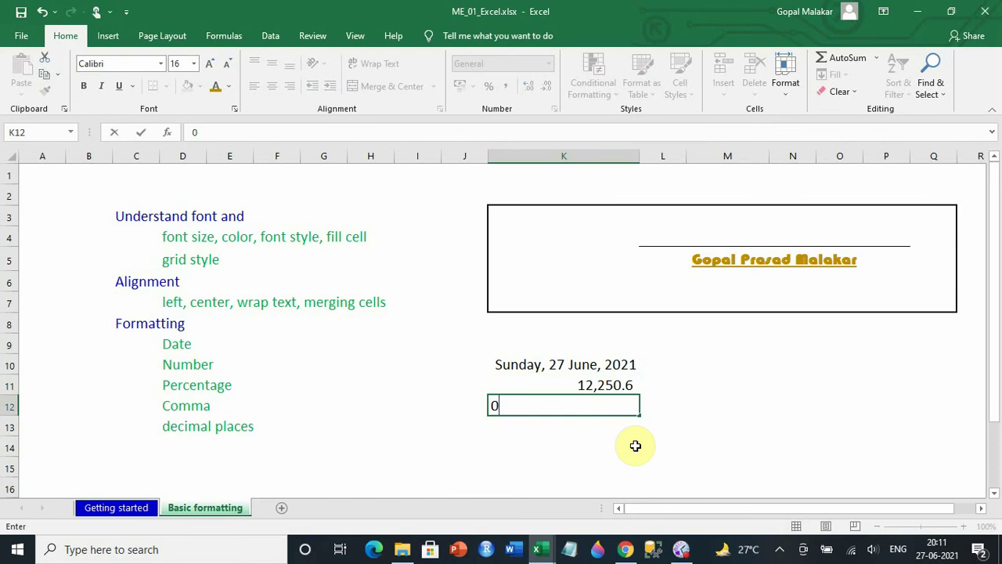
pyautogui.write('.5')
pyautogui.press('Return')
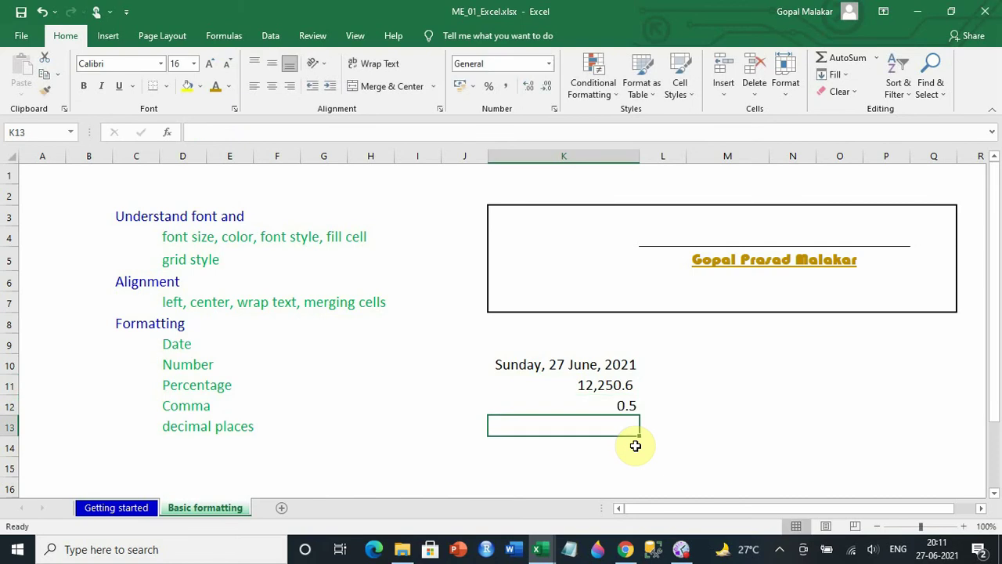
# Format K12 as a percentage and change its value to 51%
pyautogui.click(620, 401)
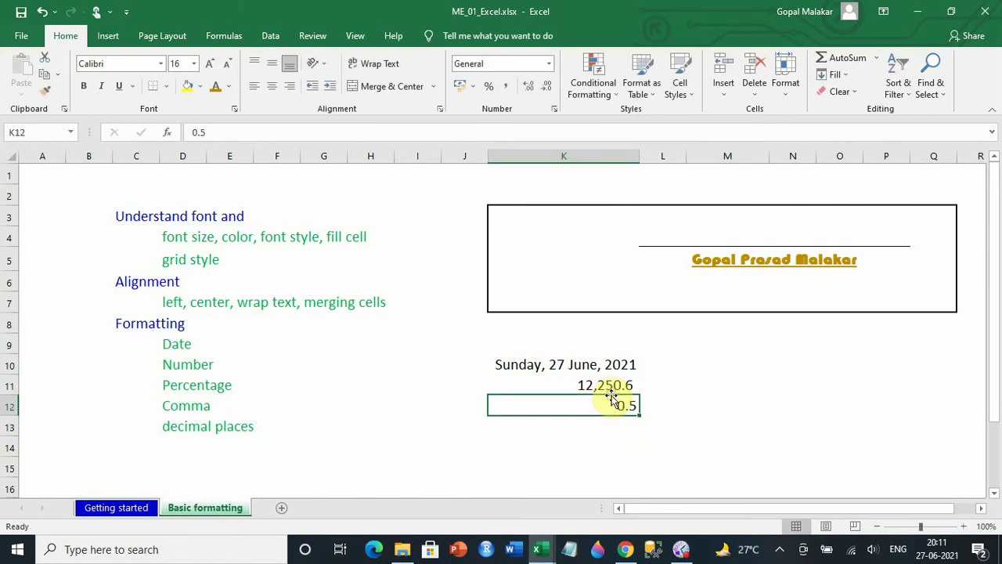
pyautogui.click(489, 88)
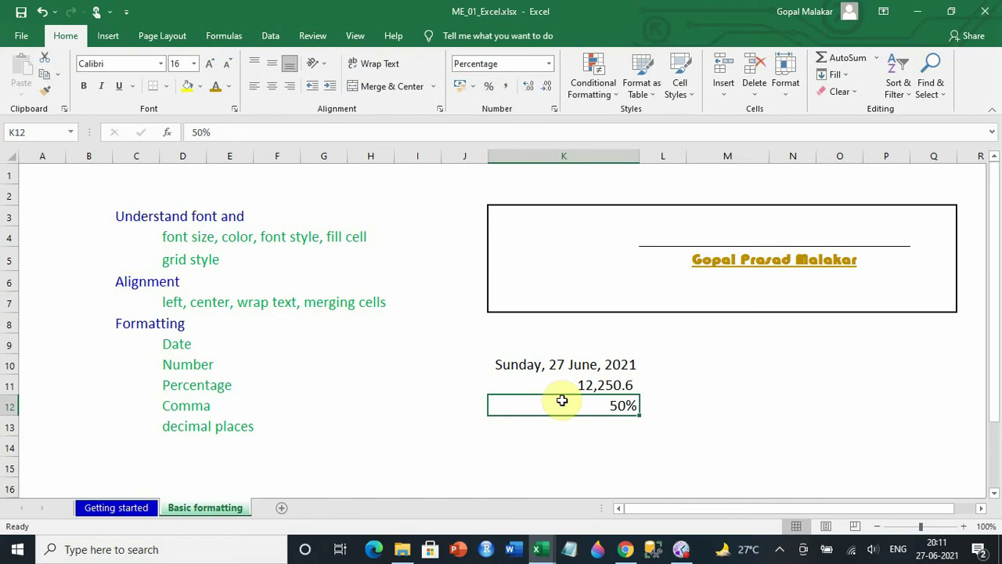
pyautogui.doubleClick(619, 405)
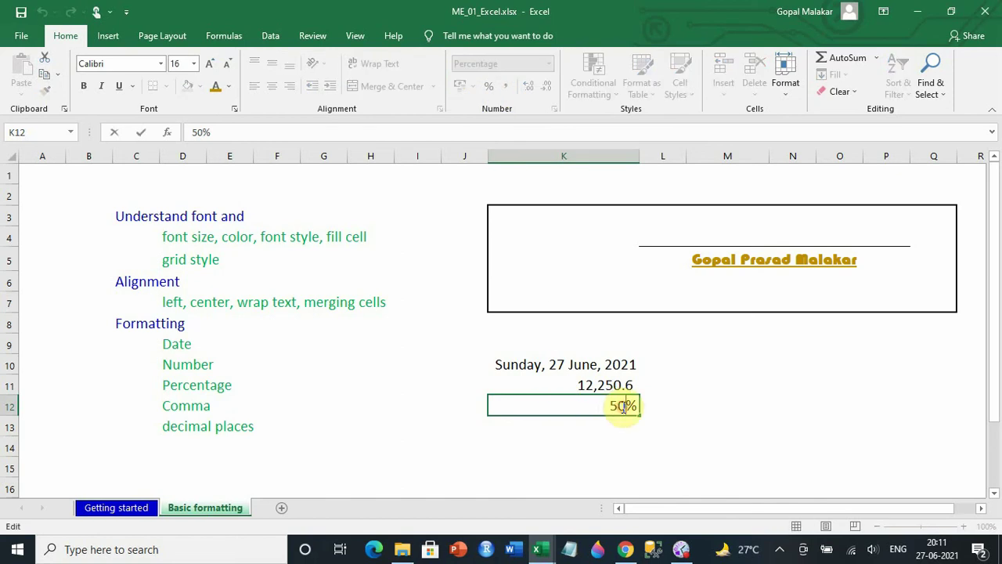
pyautogui.press('Return')
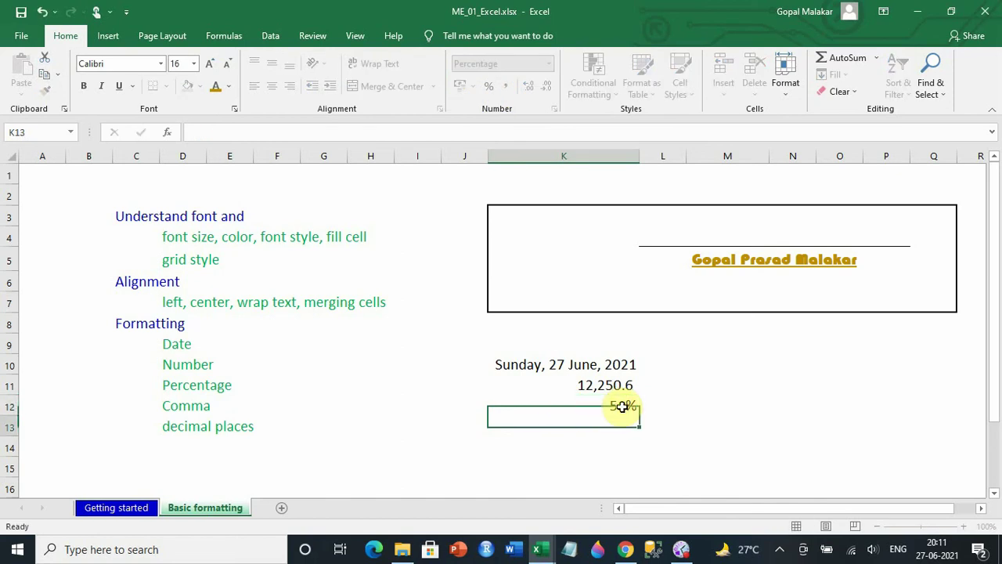
# Try the comma style on K12, and return the cell to the percentage format
pyautogui.click(607, 407)
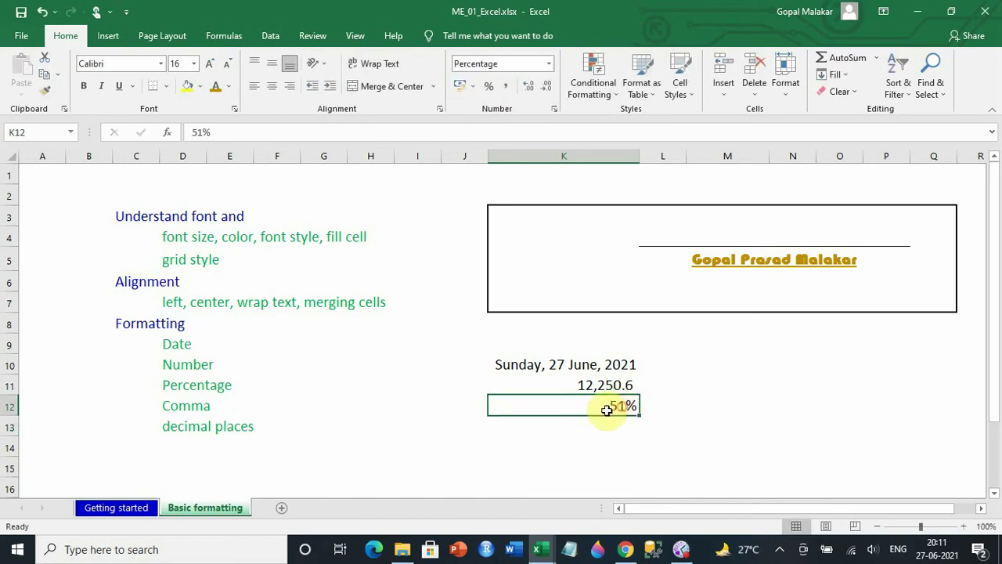
pyautogui.click(509, 88)
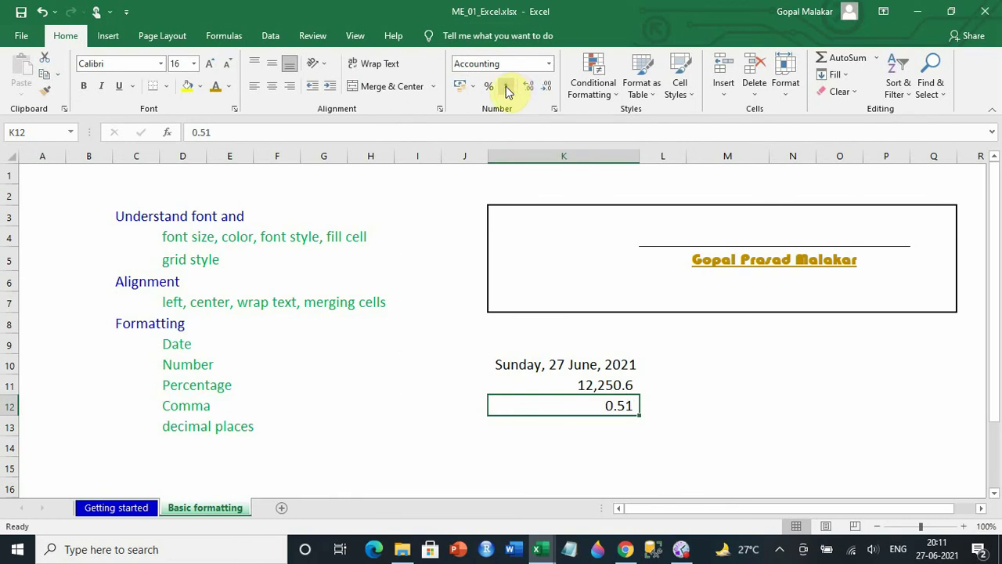
pyautogui.click(490, 87)
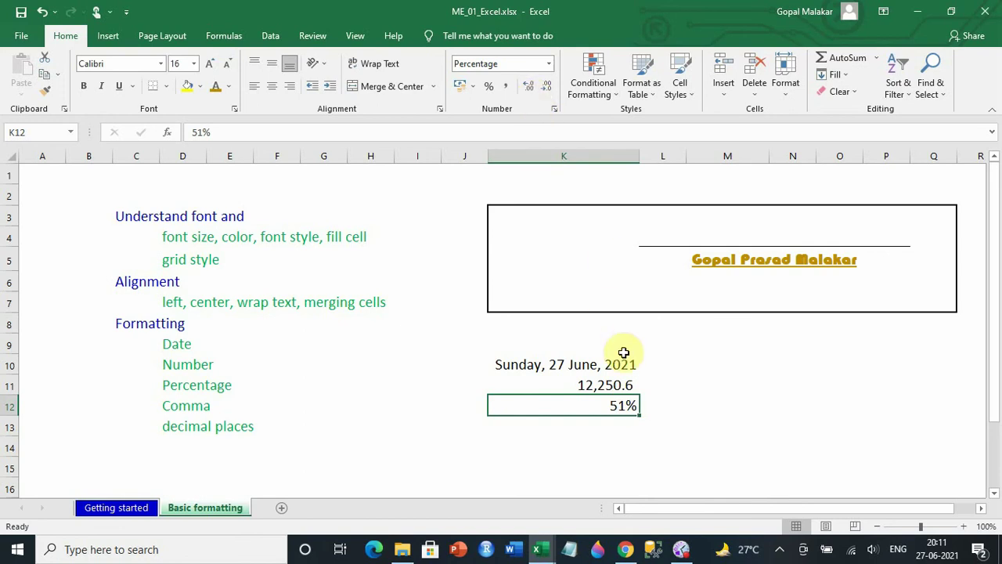
# Increase the decimal places of the number in K11 to six and move the selection to K15
pyautogui.click(618, 384)
pyautogui.click(528, 90)
pyautogui.click(528, 90)
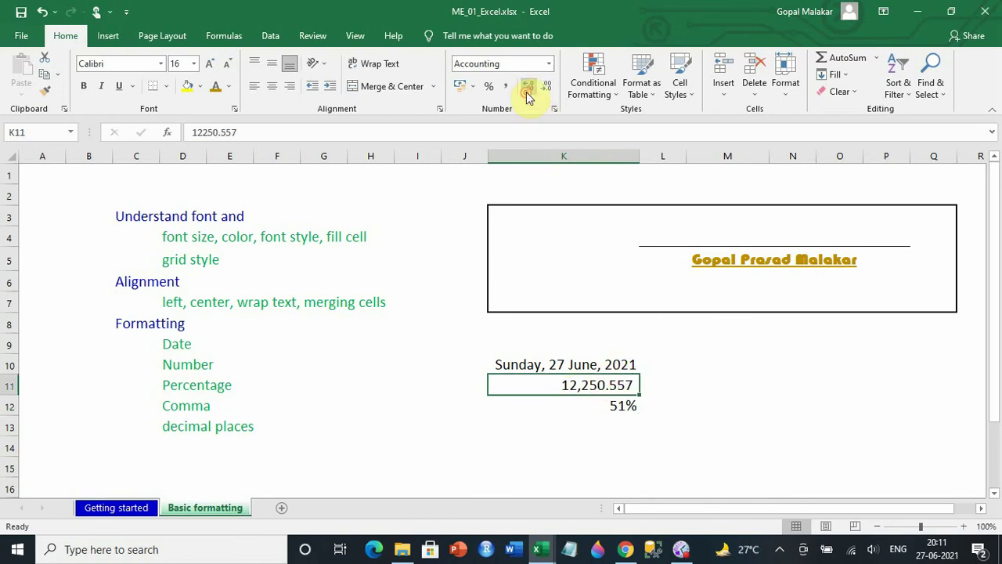
pyautogui.click(528, 91)
pyautogui.click(528, 91)
pyautogui.click(529, 91)
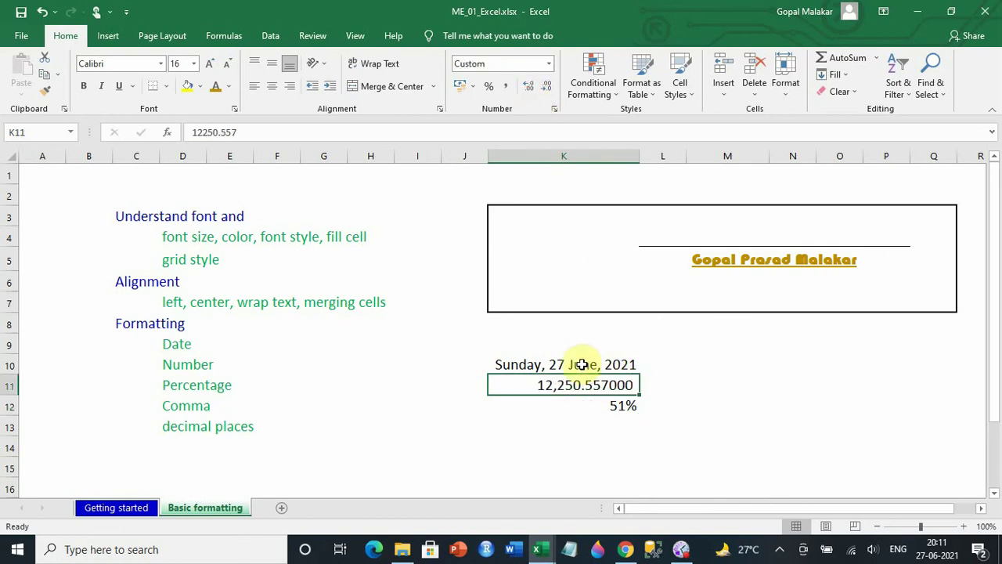
pyautogui.press('Down')
pyautogui.click(604, 460)
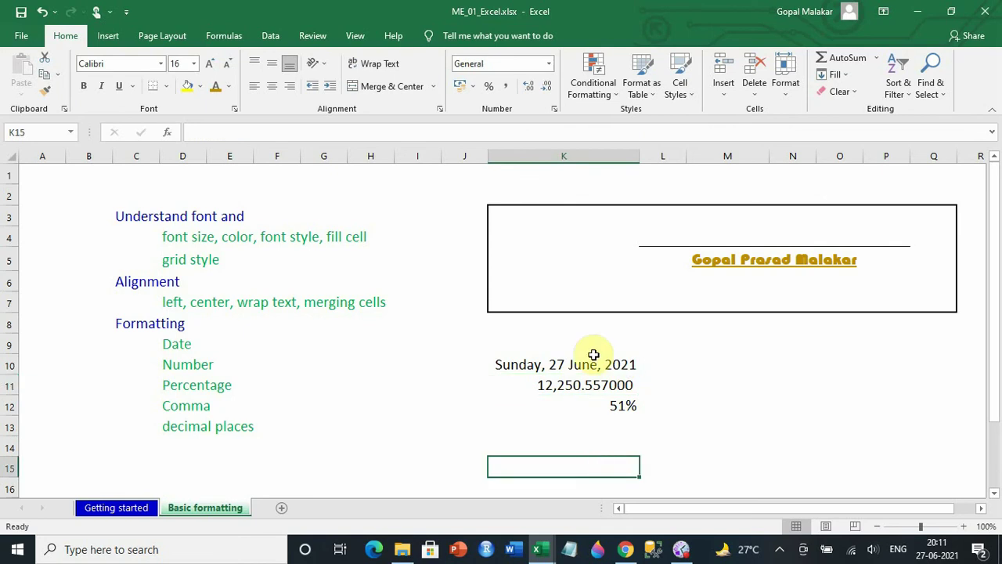